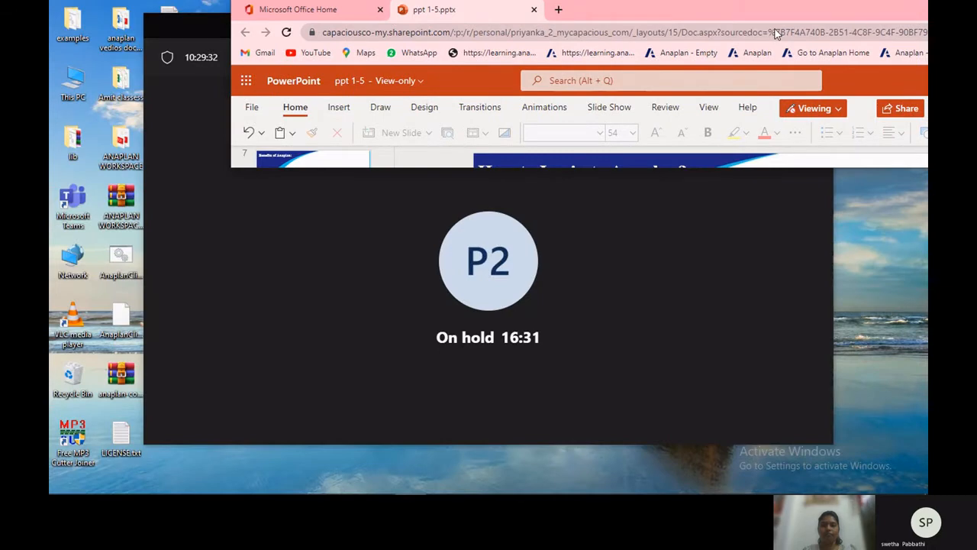
drag(562, 11, 532, 71)
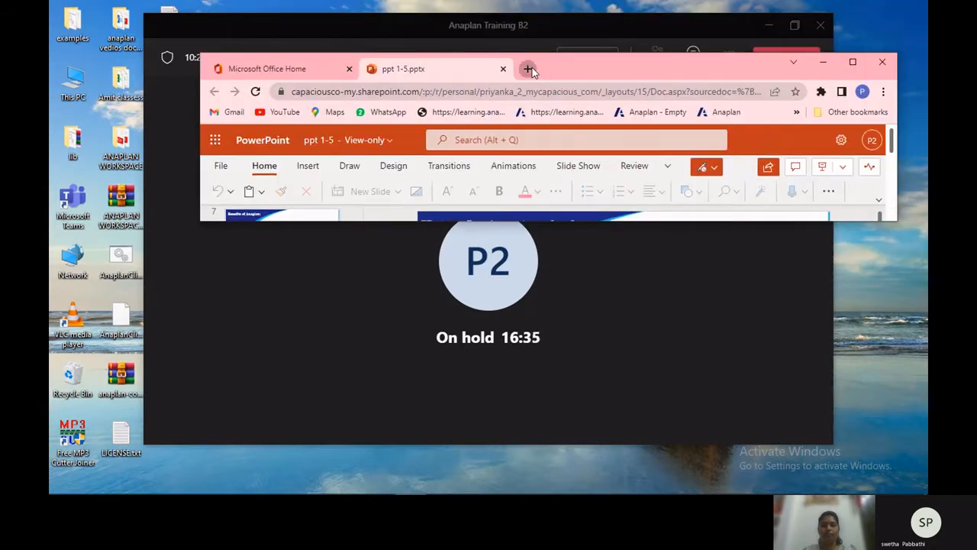
click(528, 69)
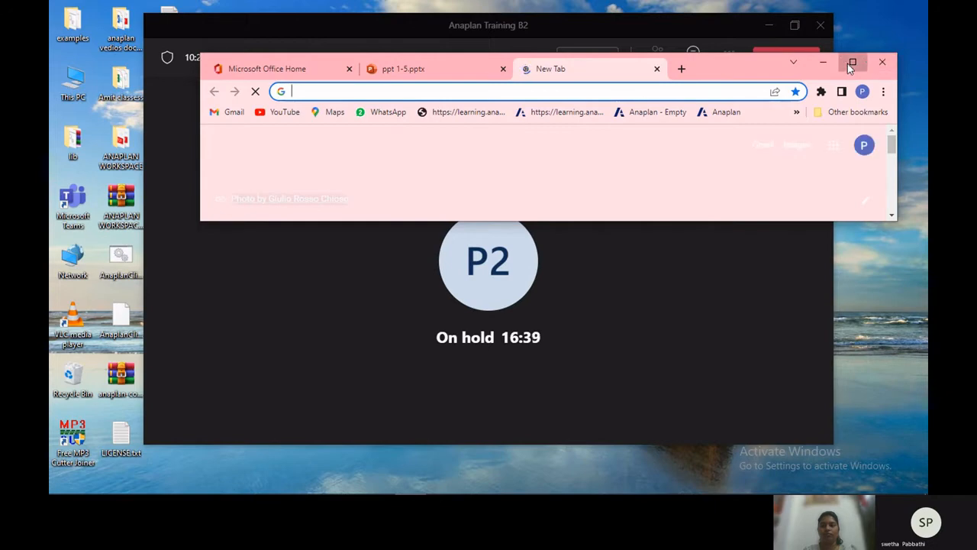
click(852, 62)
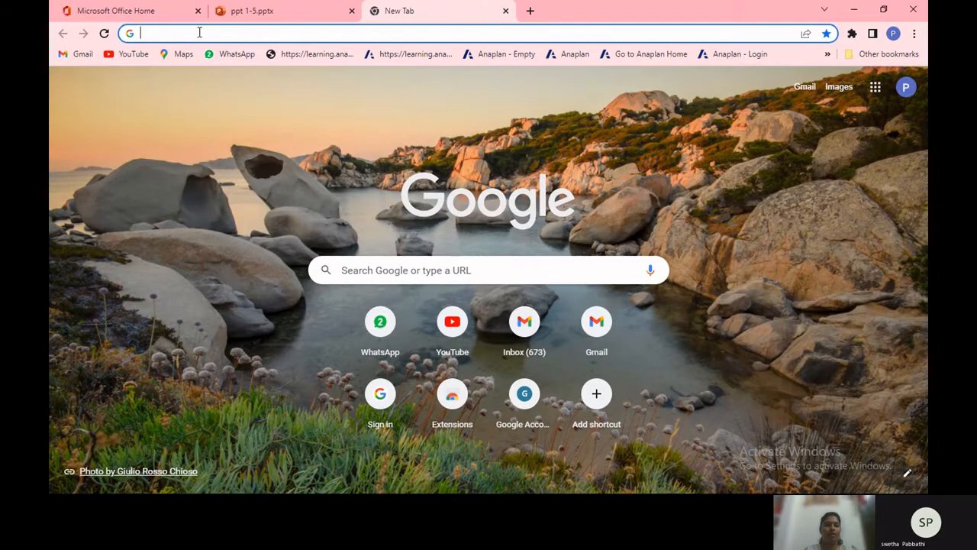
click(199, 32)
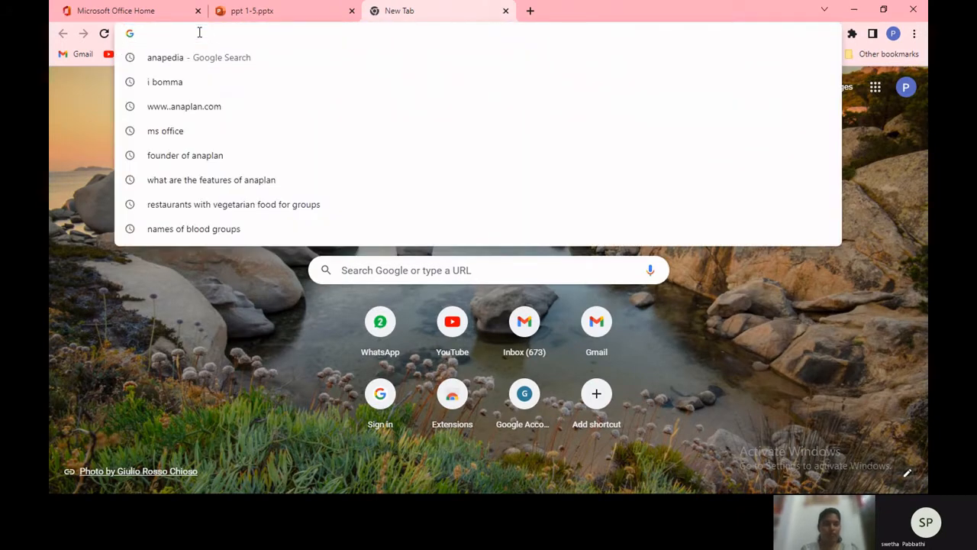
text(www)
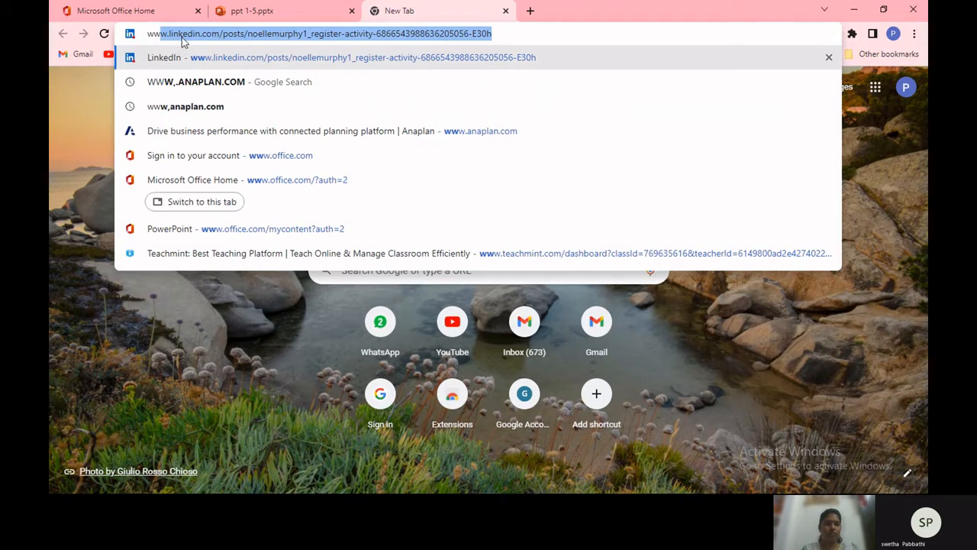
text(.)
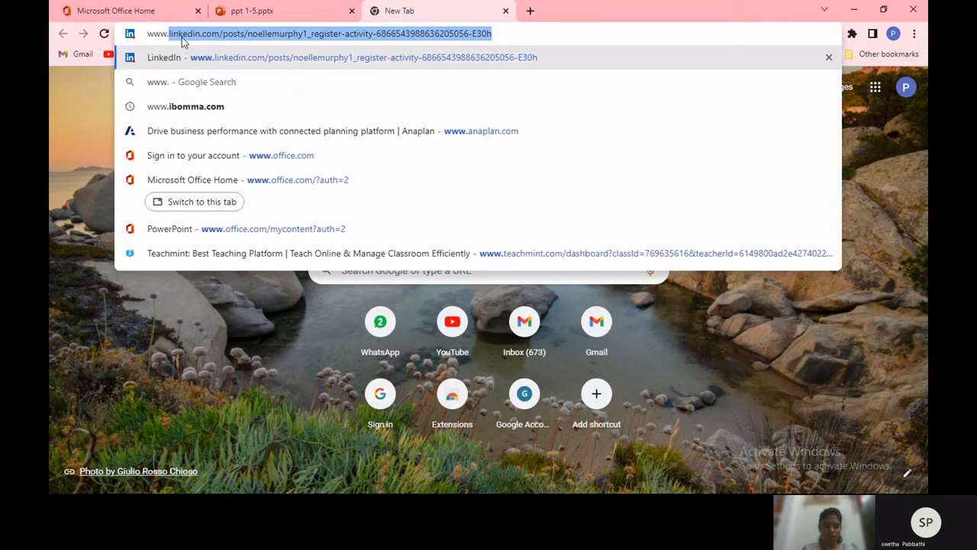
text(anaplan)
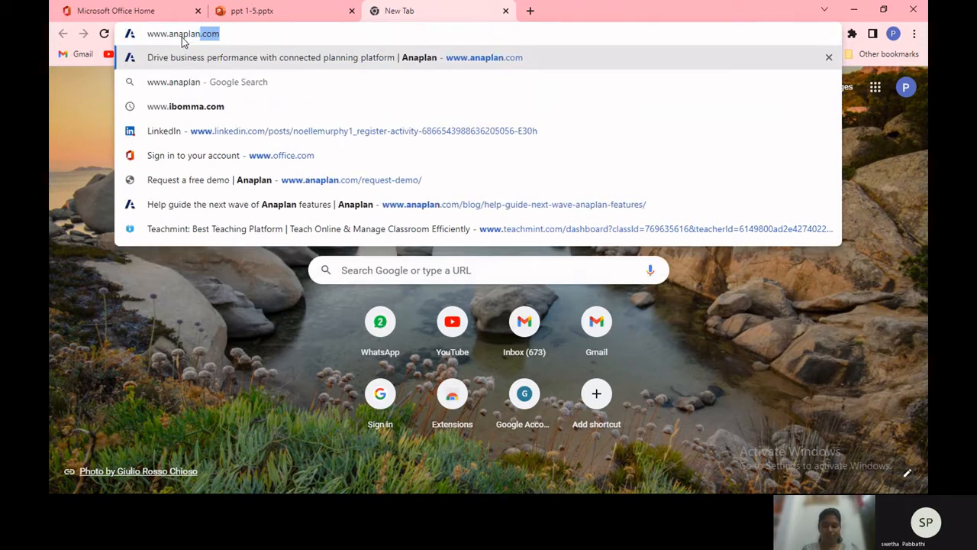
text(.co)
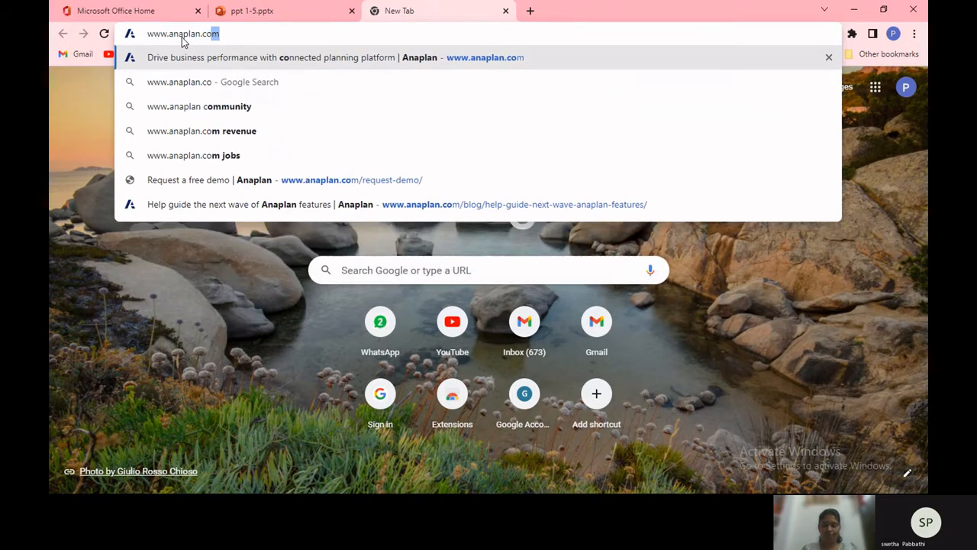
text(m)
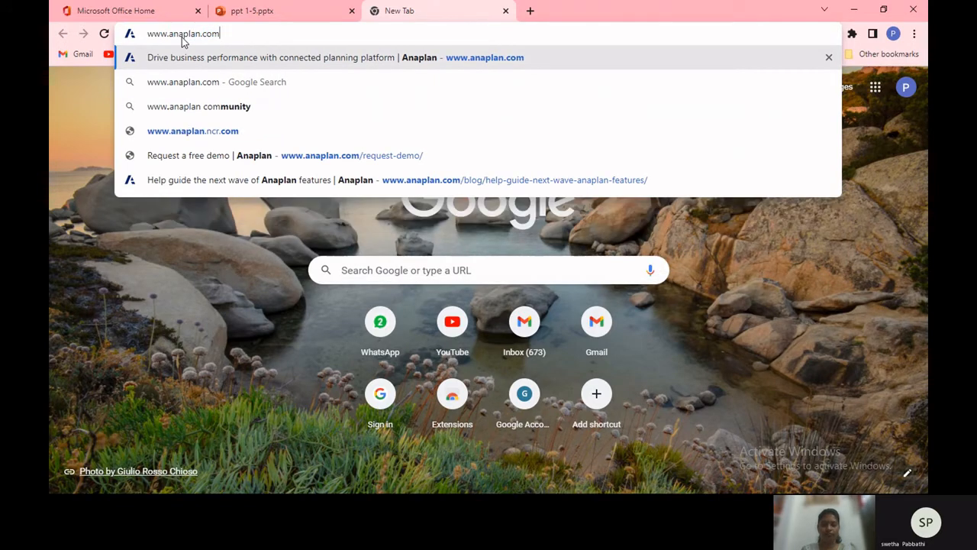
key(Return)
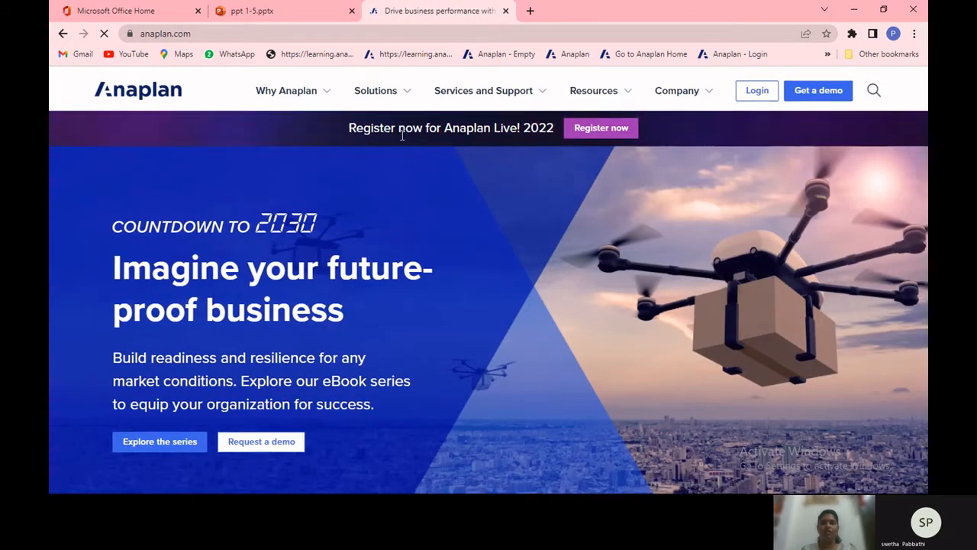
- Log in to Anaplan with the prefilled e-mail, clearing the saved password and entering the account password again
click(754, 92)
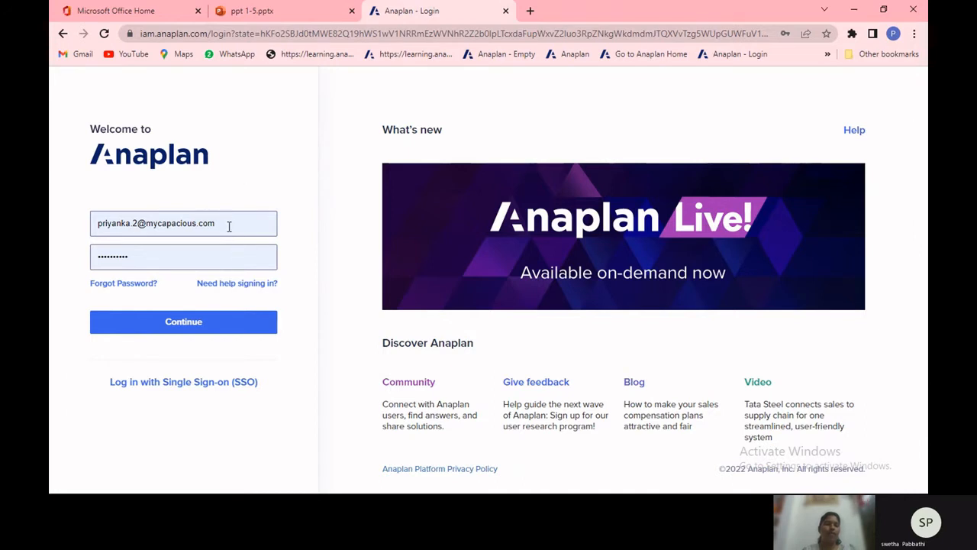
click(219, 255)
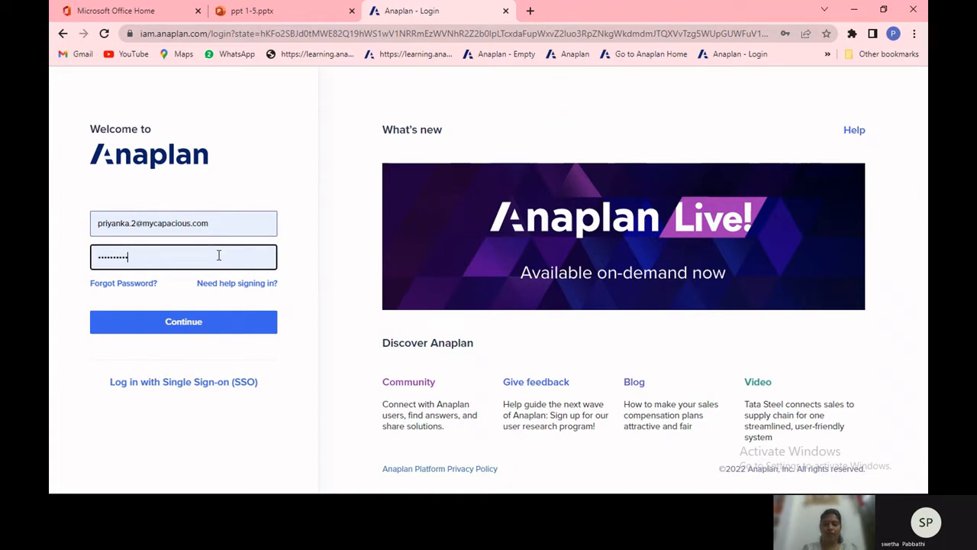
key(BackSpace)
key(BackSpace)
key(BackSpace)
key(BackSpace)
key(BackSpace)
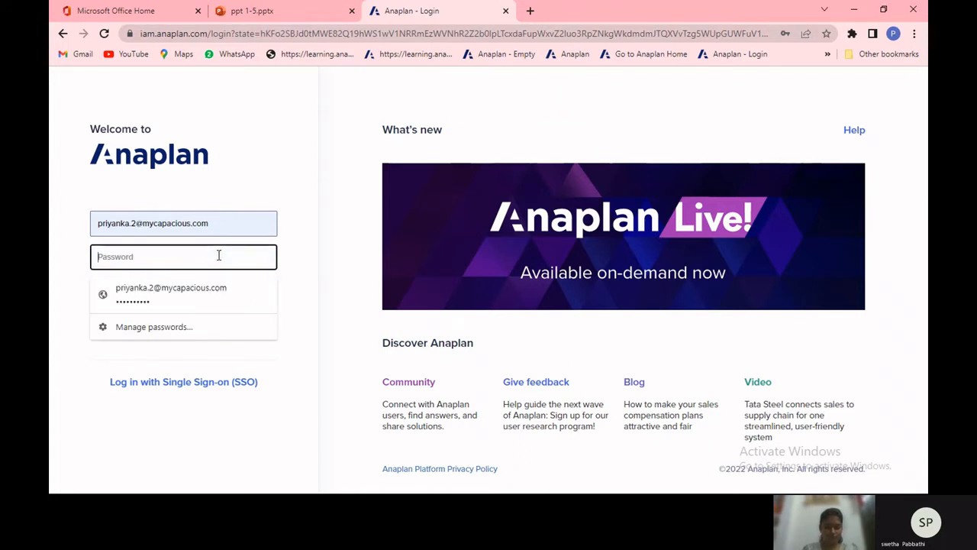
text(••••)
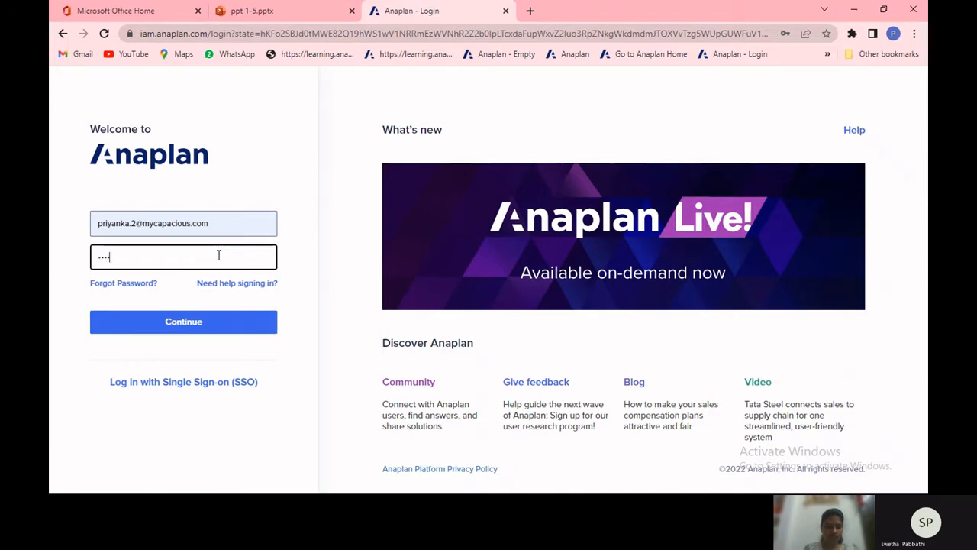
text(••••)
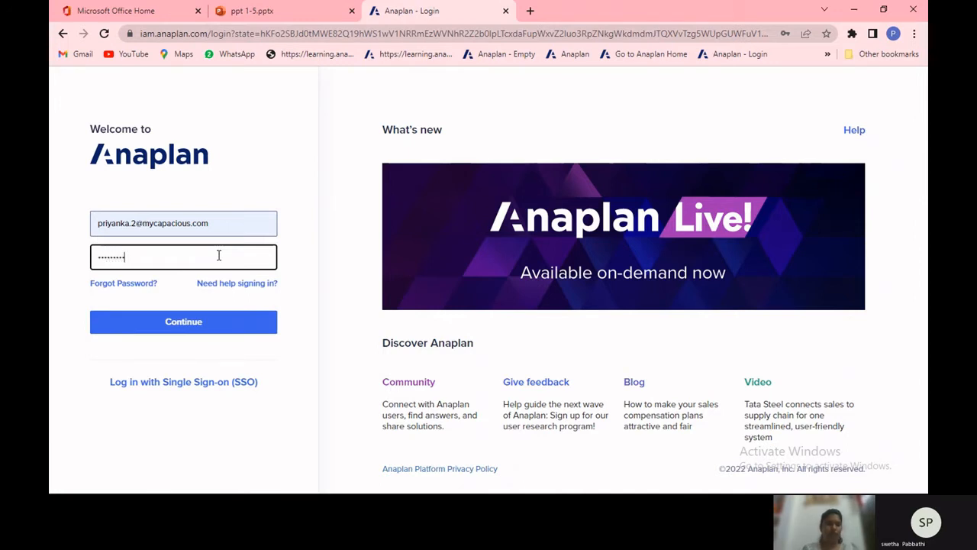
click(189, 328)
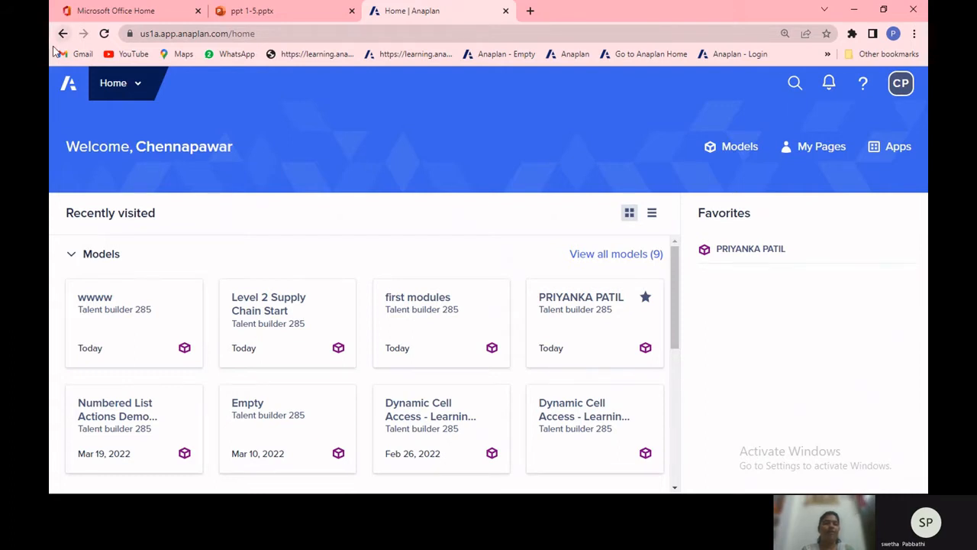
- Examine the Anaplan home page's navigation options and the help resources
click(70, 90)
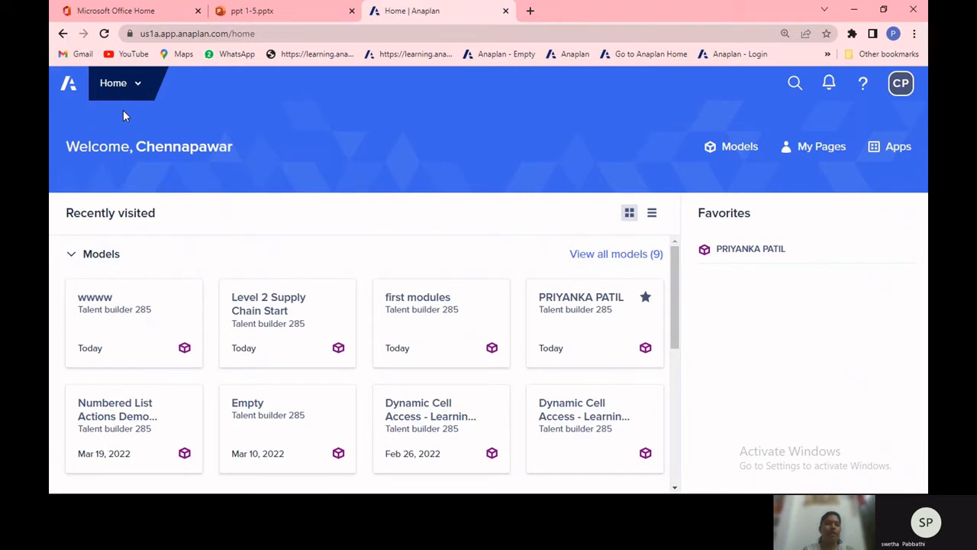
click(137, 89)
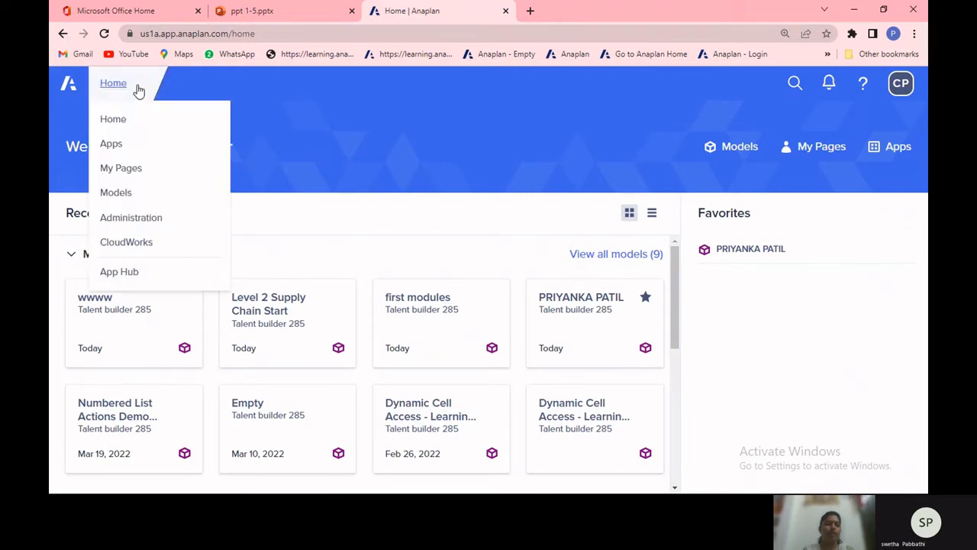
click(138, 129)
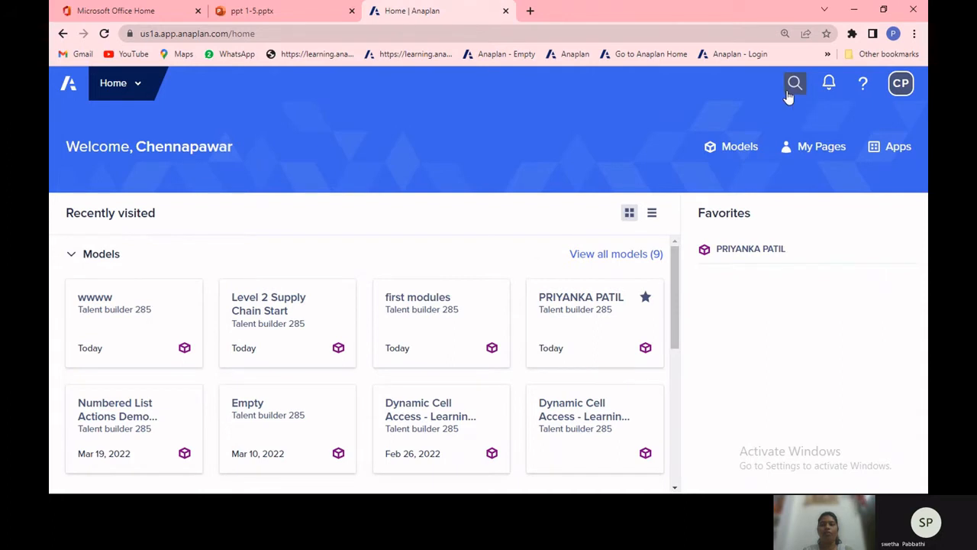
click(864, 86)
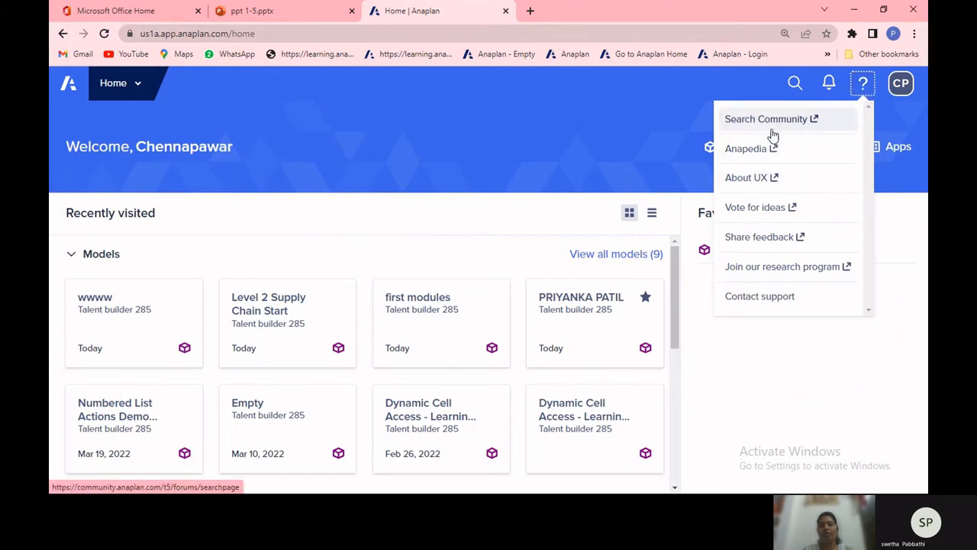
click(661, 128)
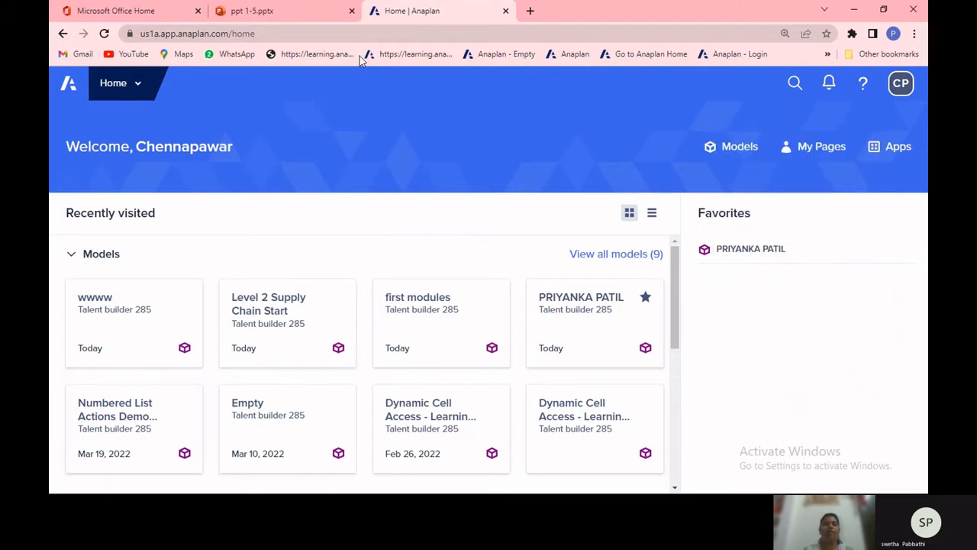
- Move the ppt 1-5 presentation into its own browser window and show the "How to create a model?" slide
click(248, 11)
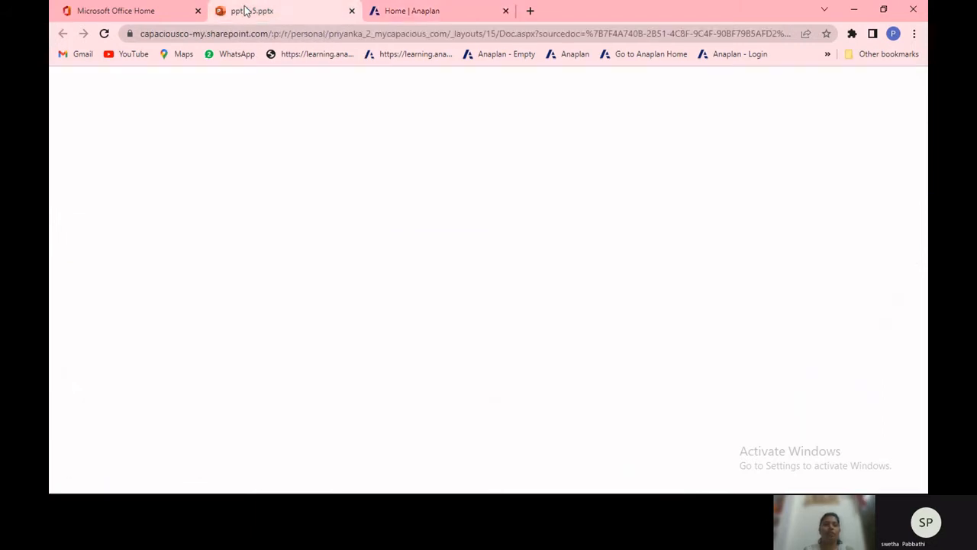
drag(231, 148, 224, 188)
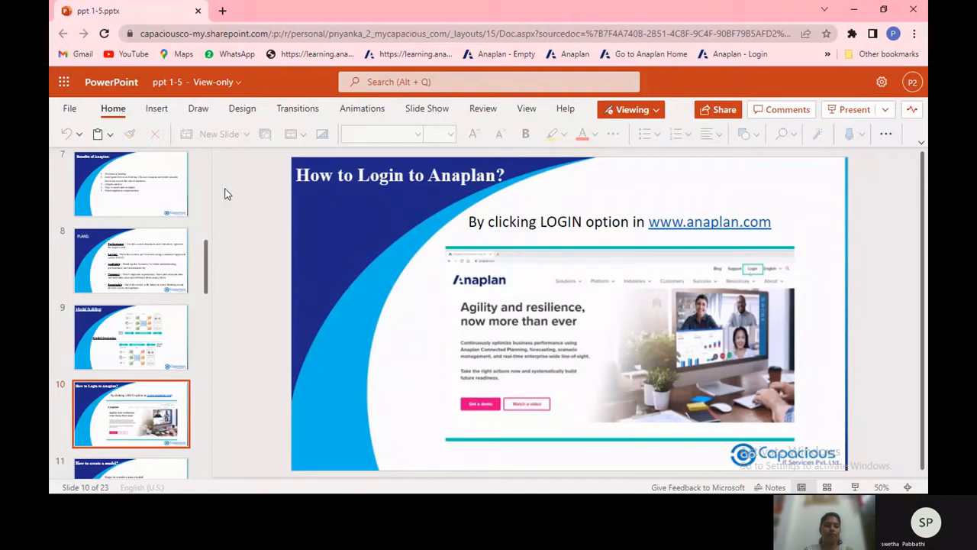
click(130, 471)
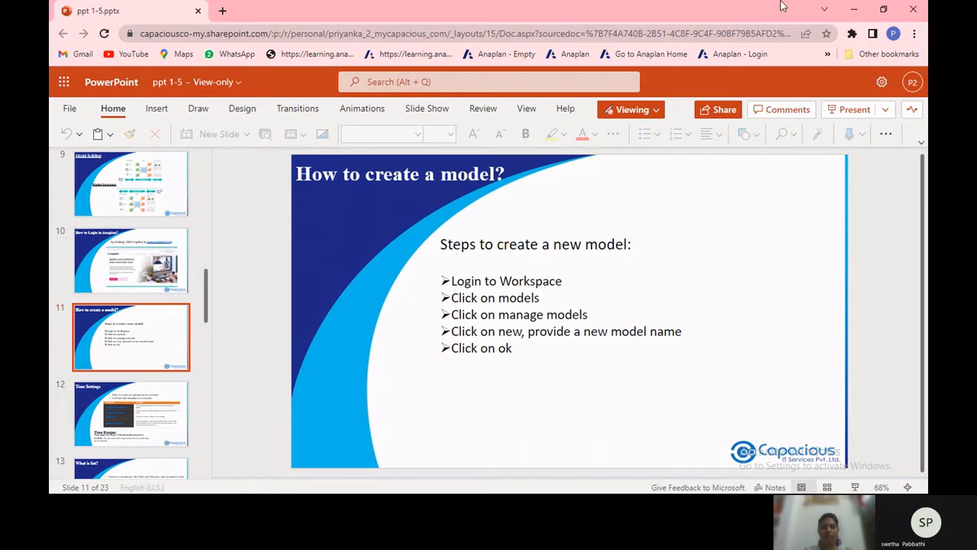
- Reduce the presentation window and return to the Anaplan home page in a maximized window
drag(780, 6, 689, 105)
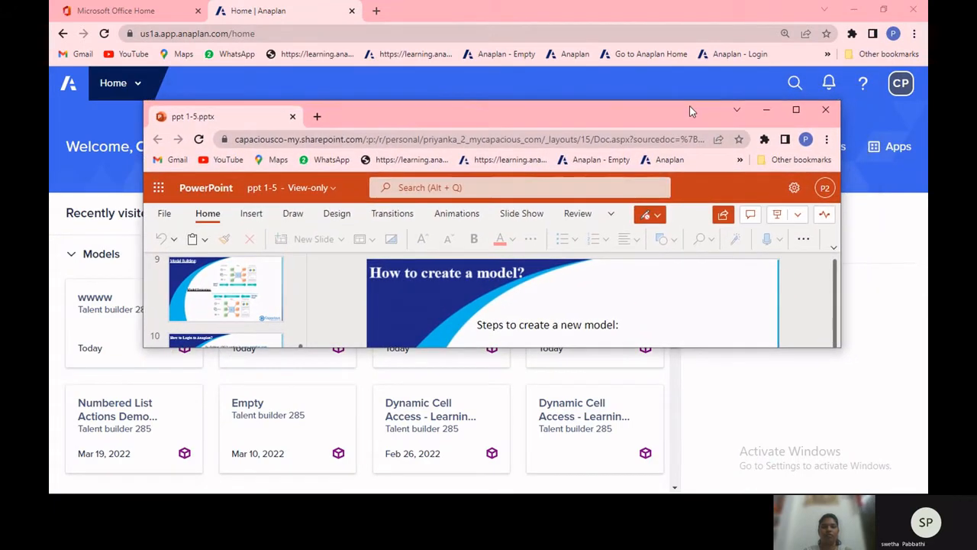
click(789, 6)
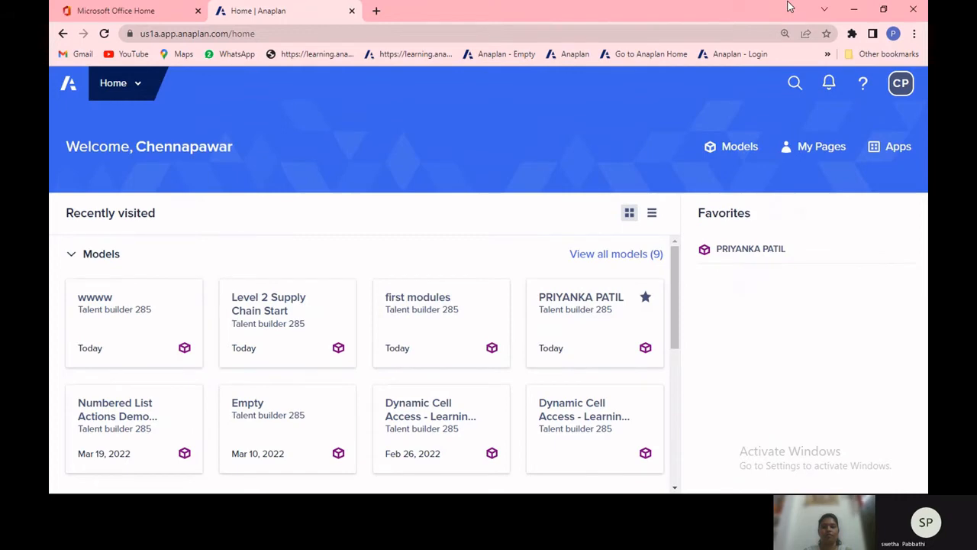
drag(790, 6, 665, 203)
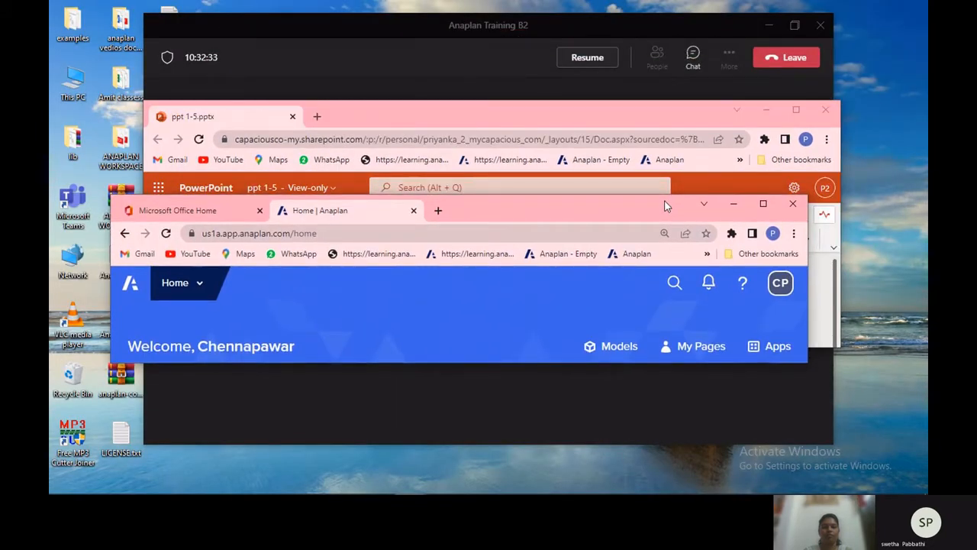
double_click(349, 306)
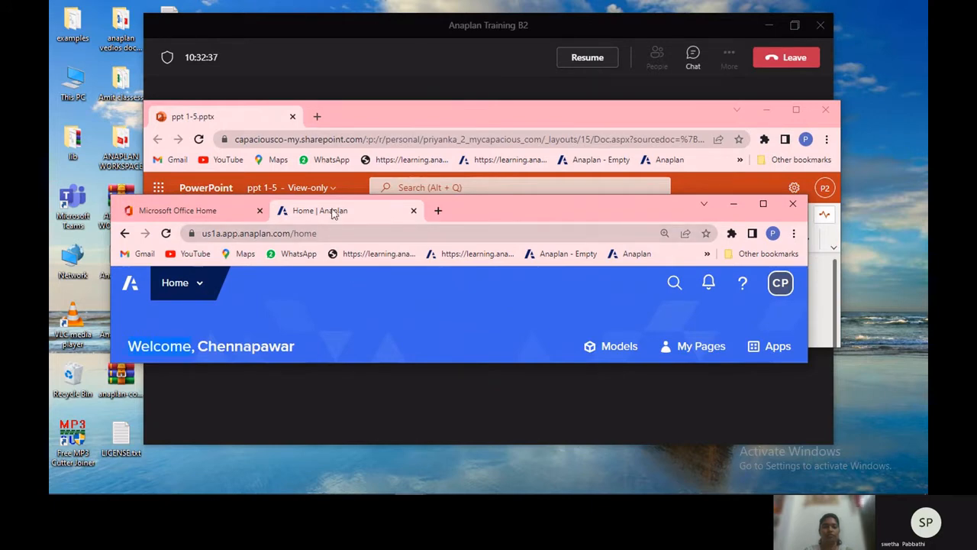
click(764, 203)
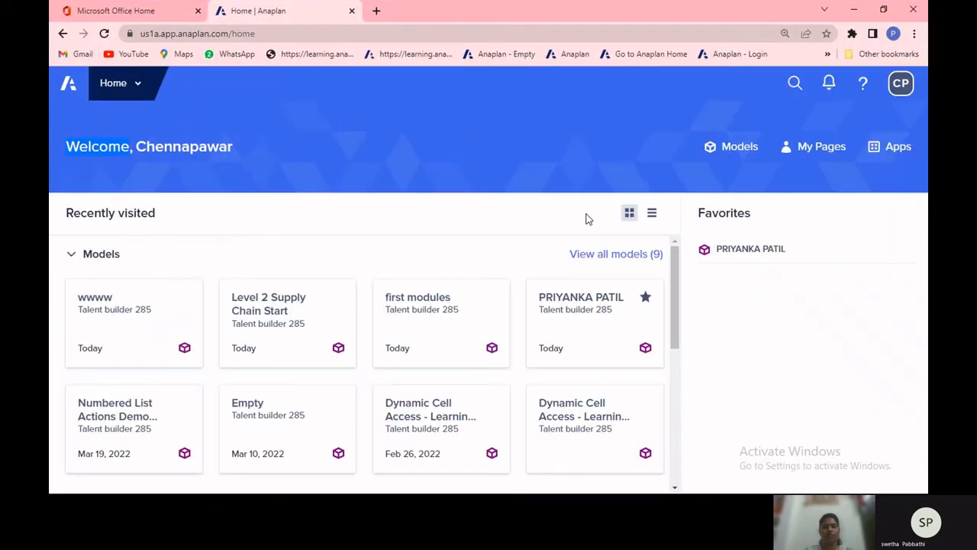
- Create a new model named "scenario example" through model management in the Talent builder 285 workspace
click(749, 150)
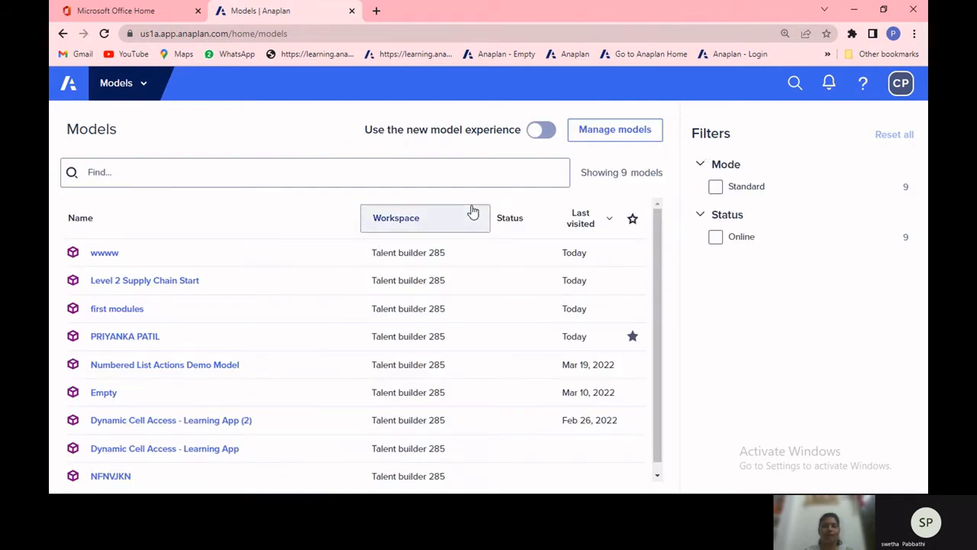
click(623, 134)
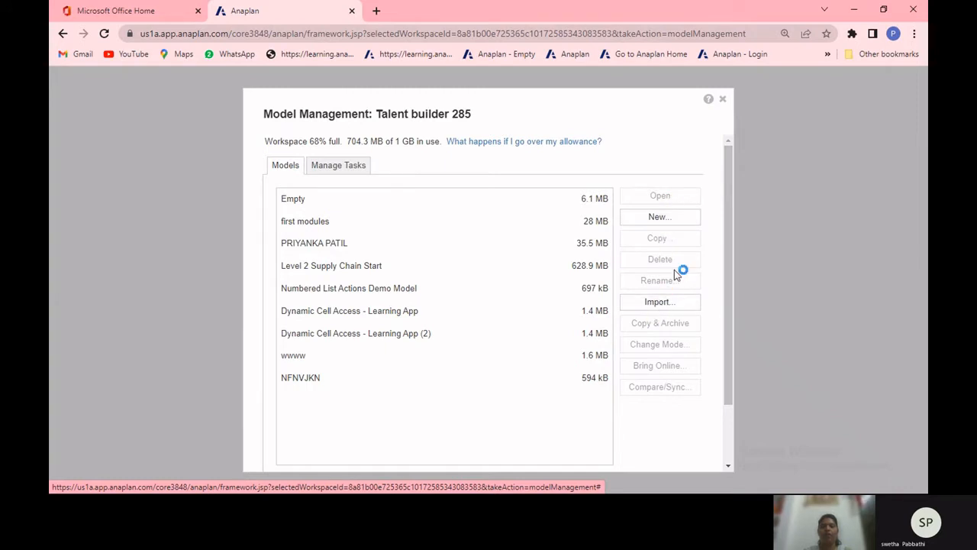
click(666, 218)
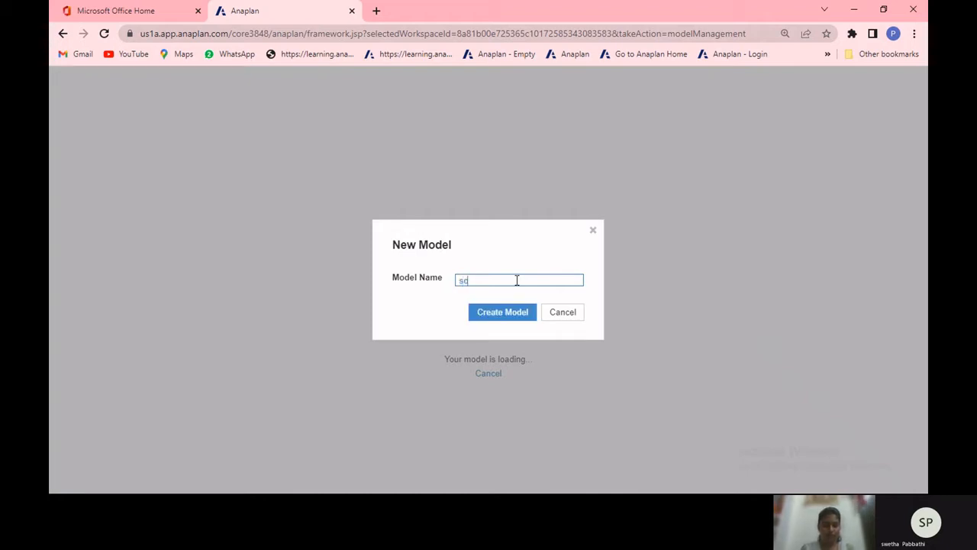
text(enario ex)
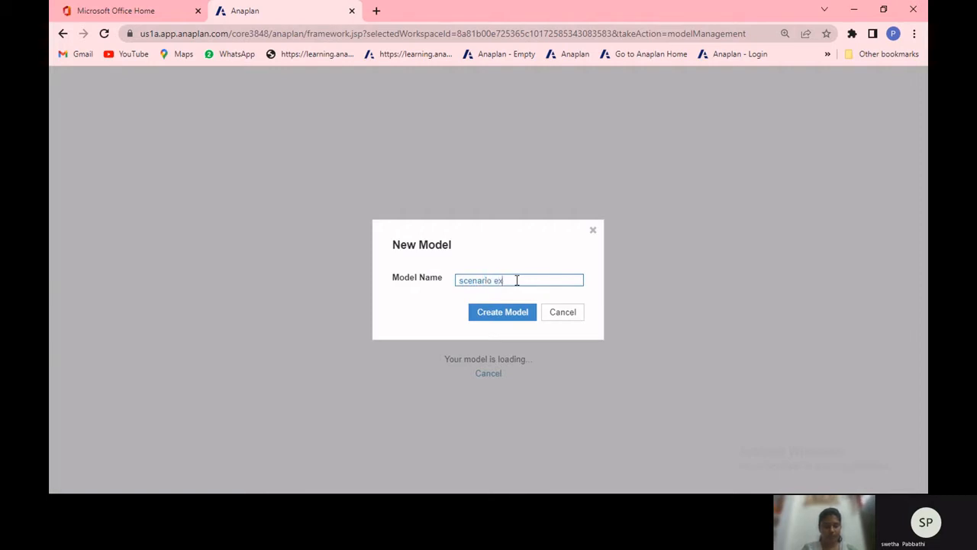
text(ample)
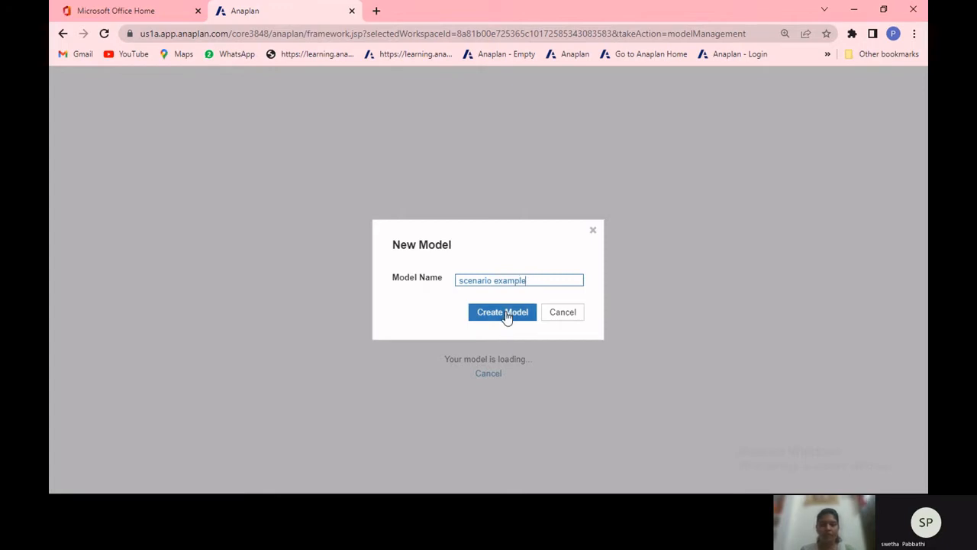
click(506, 316)
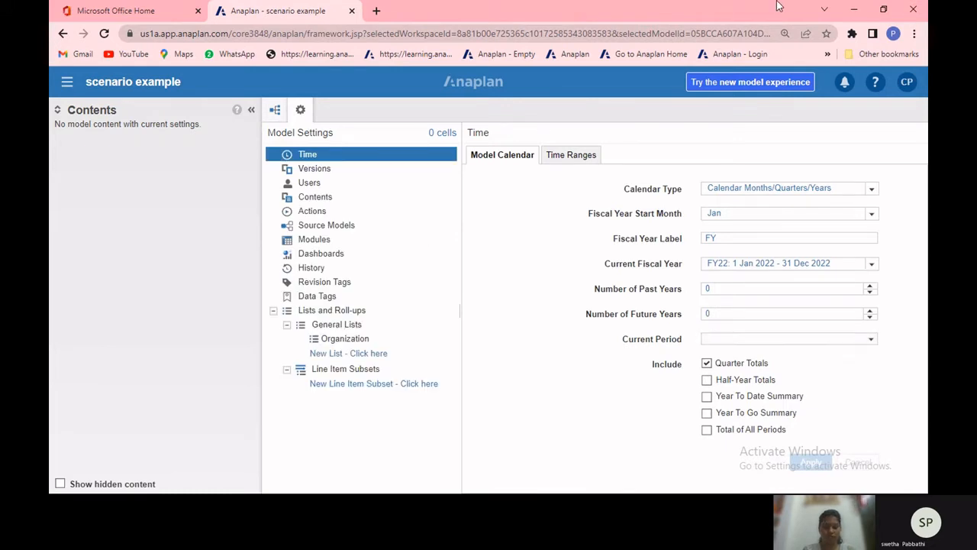
- Switch to the ppt 1-5 presentation in a maximized window and show the "Time Settings" slide
drag(777, 6, 623, 197)
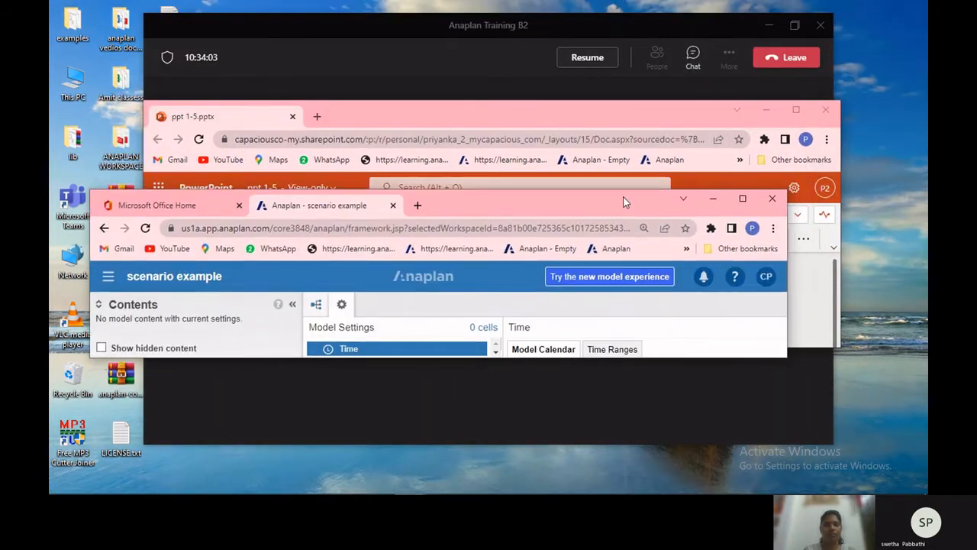
click(262, 126)
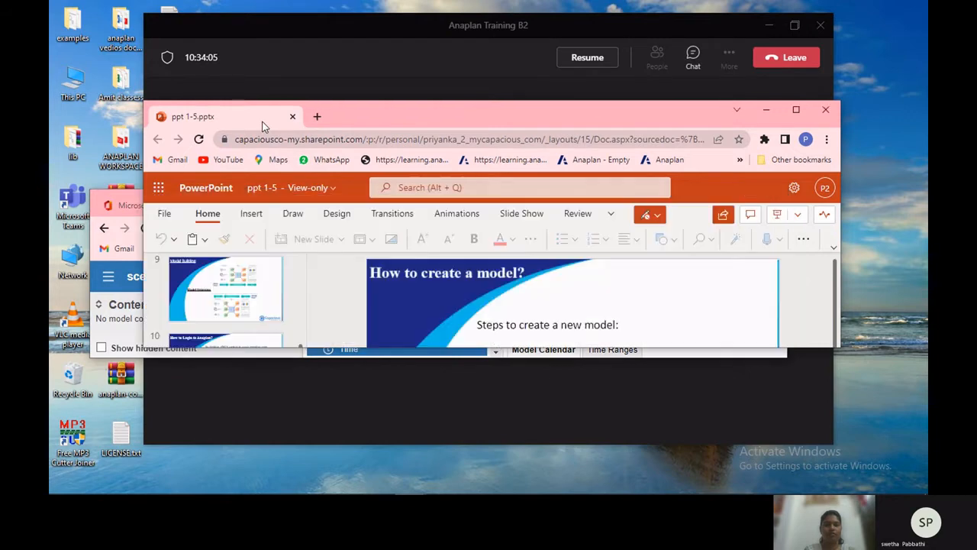
click(797, 112)
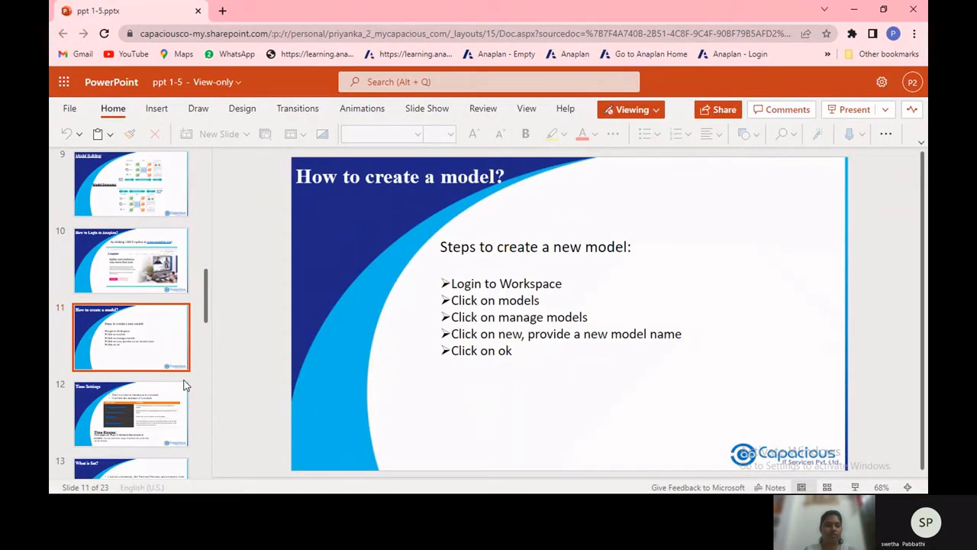
click(153, 416)
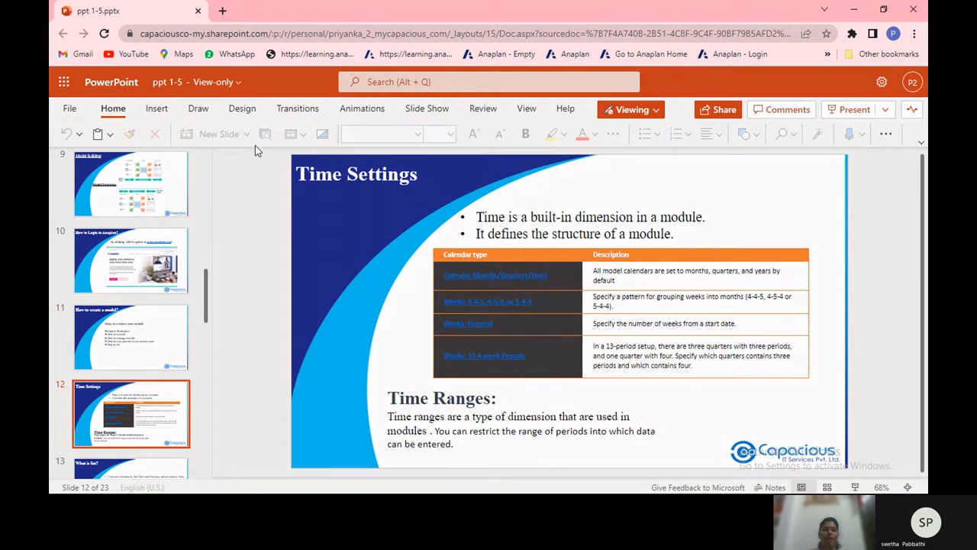
- Load anaplan.com in a new browser tab beside the presentation and log in to the Anaplan home page
click(223, 11)
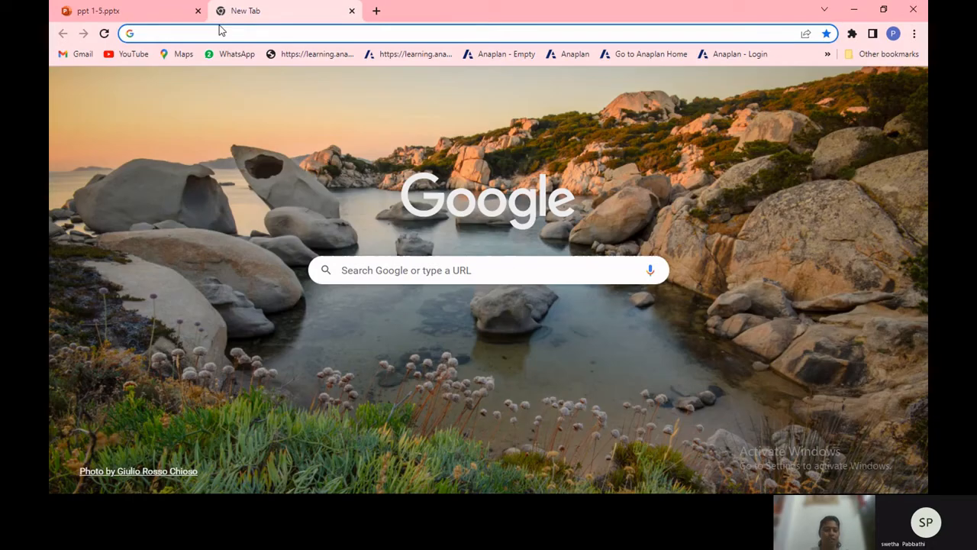
text(an)
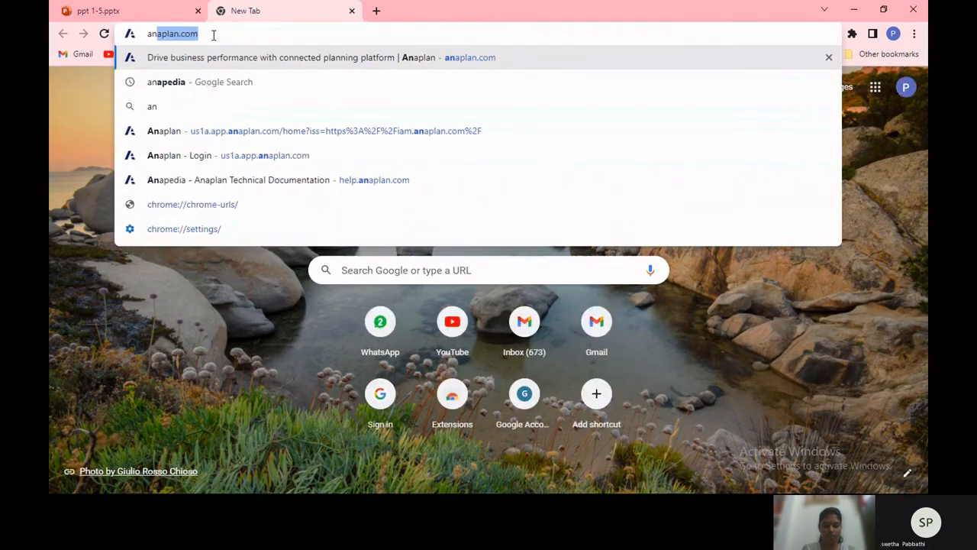
text(aplan.c)
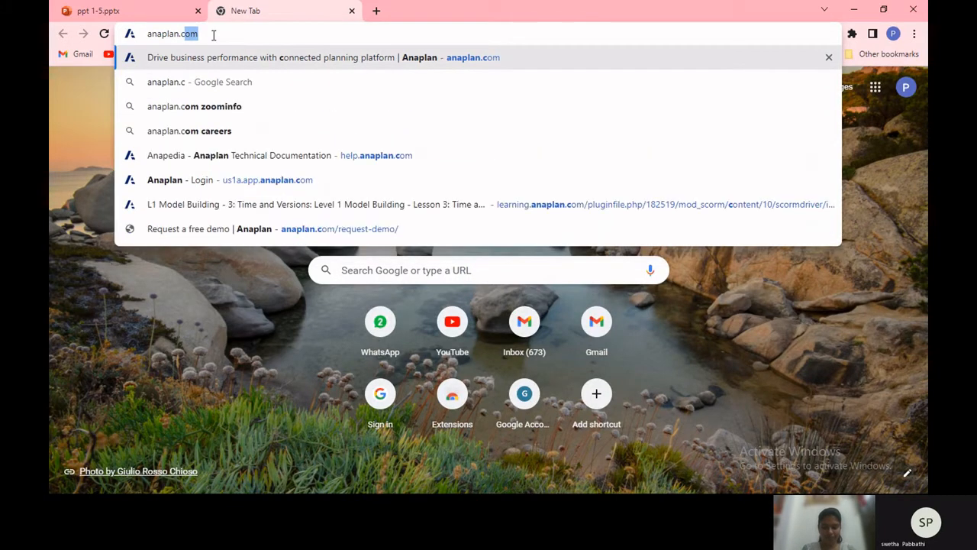
key(Return)
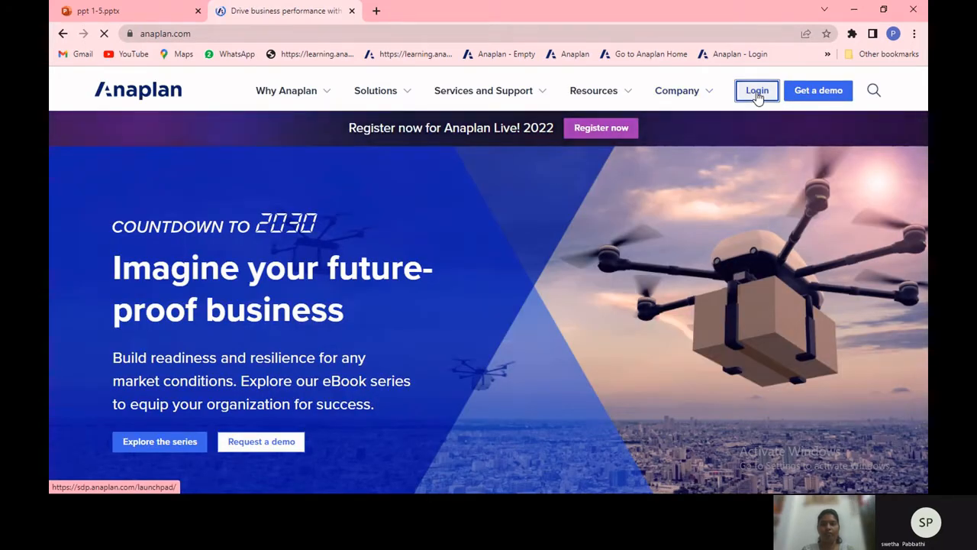
click(756, 91)
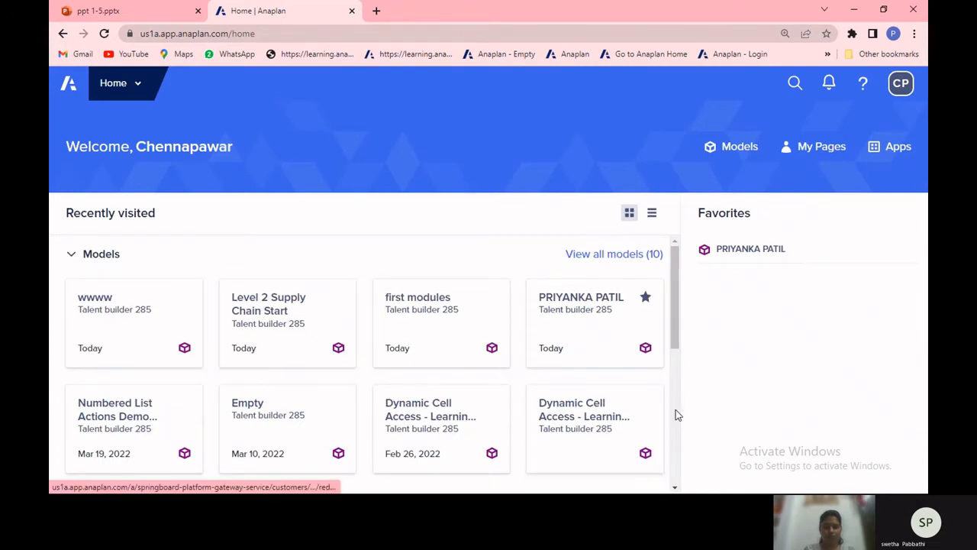
- Look over the recently visited models and pages, and open model management from the models overview
scroll(678, 415, down, 1)
scroll(678, 415, down, 3)
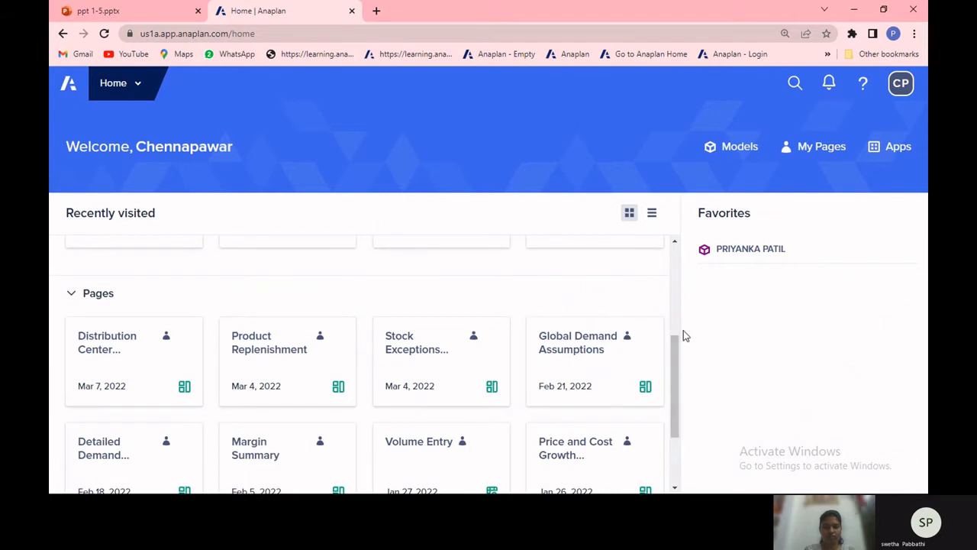
click(675, 242)
click(674, 242)
click(674, 242)
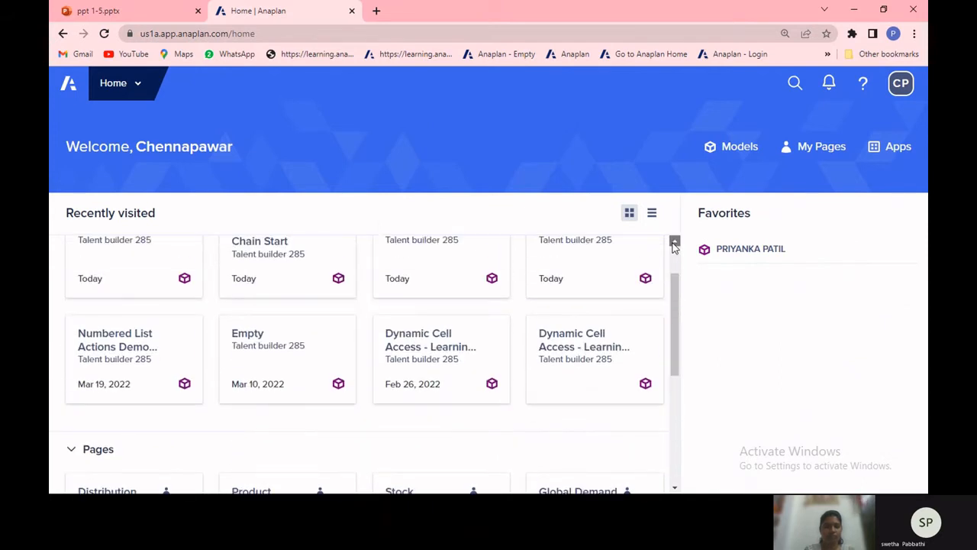
click(674, 242)
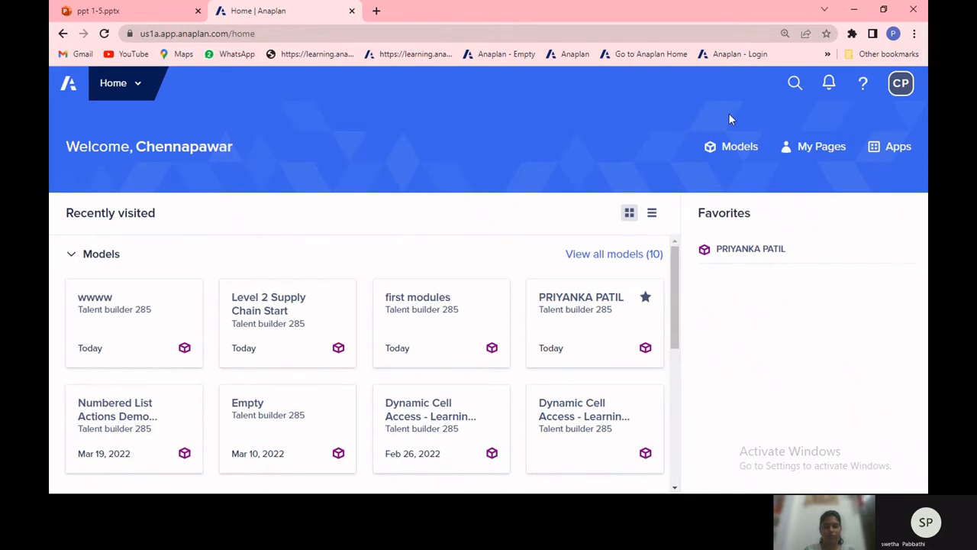
click(729, 152)
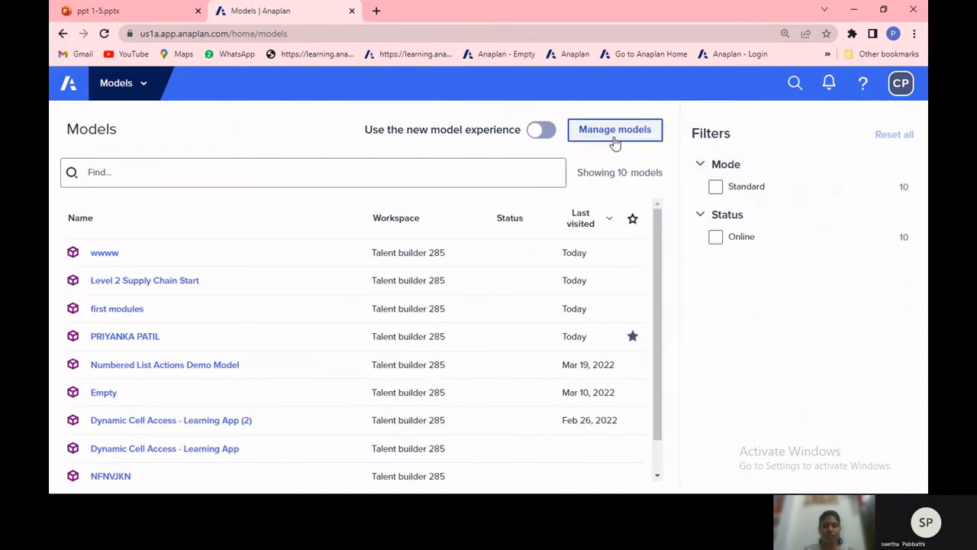
click(615, 131)
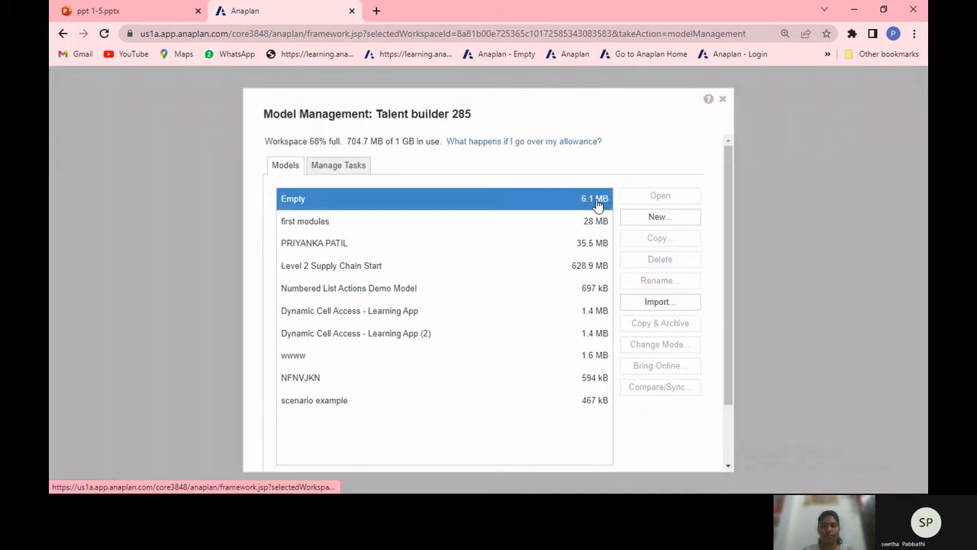
- Create a new model named "scenario example 1" in the Talent builder 285 workspace
click(655, 216)
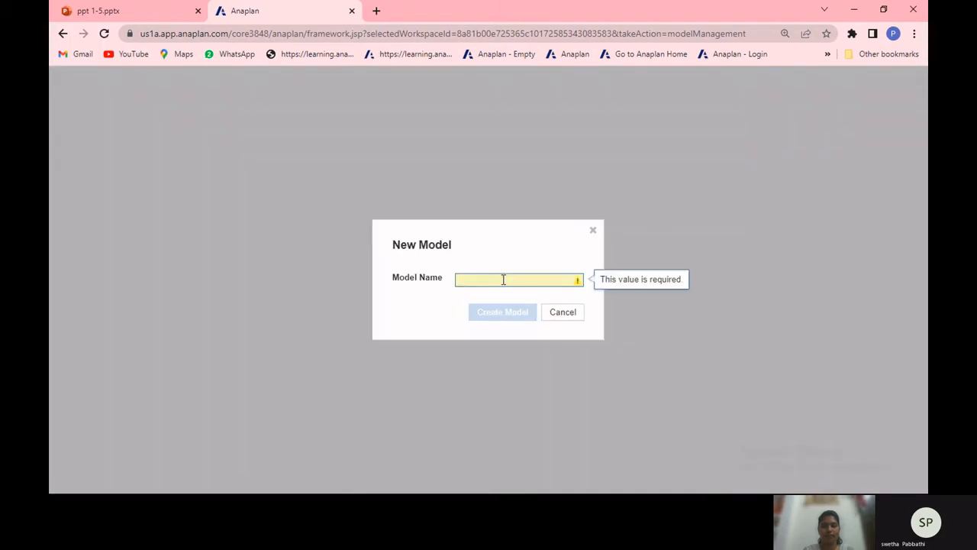
click(503, 280)
text(sc)
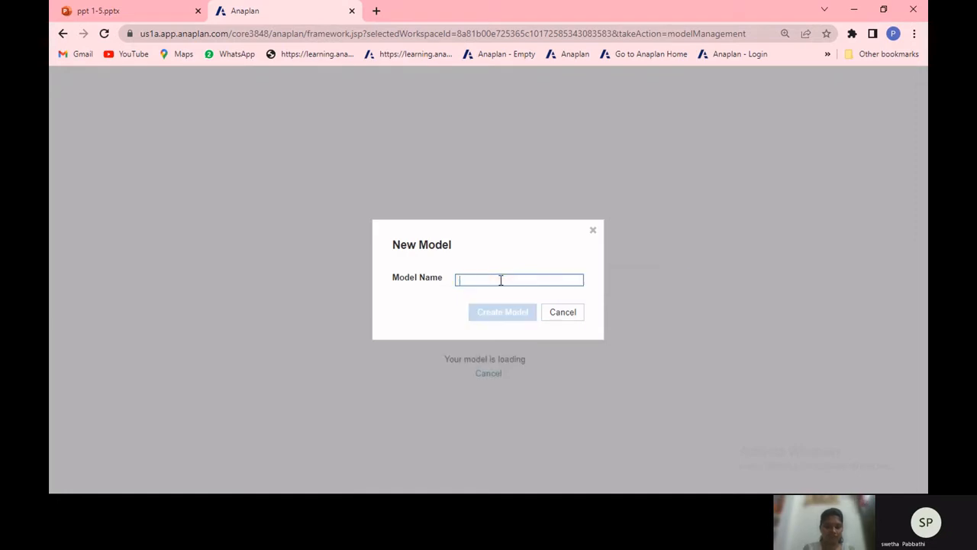
text(enar)
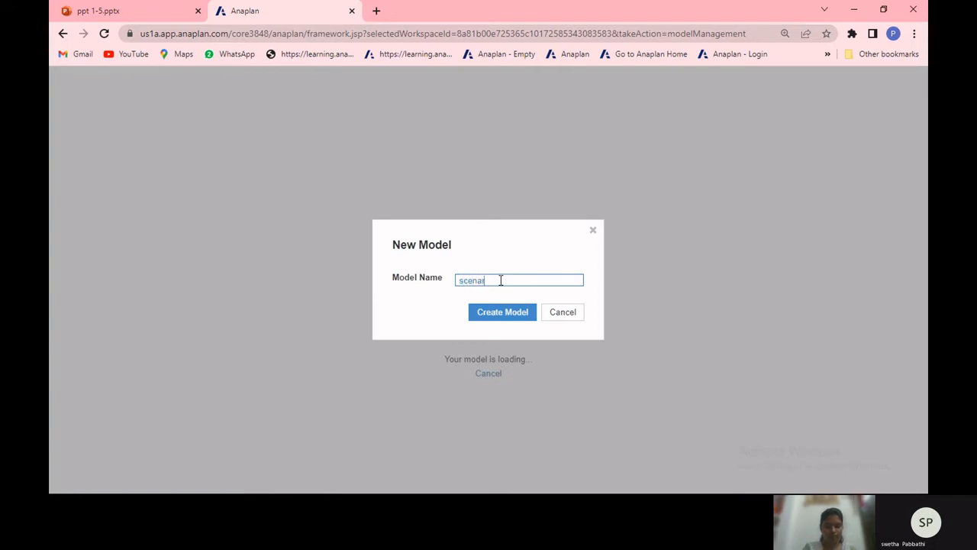
text(io example)
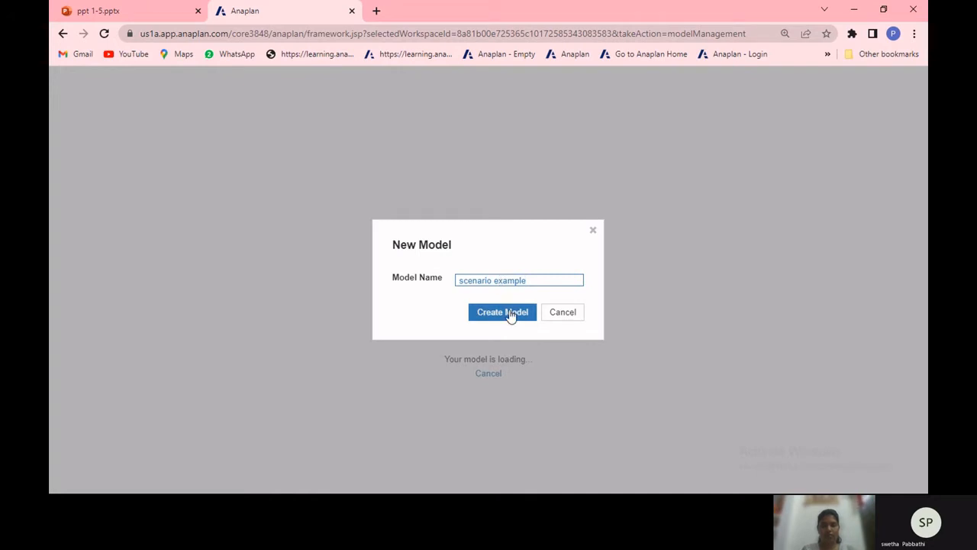
click(510, 314)
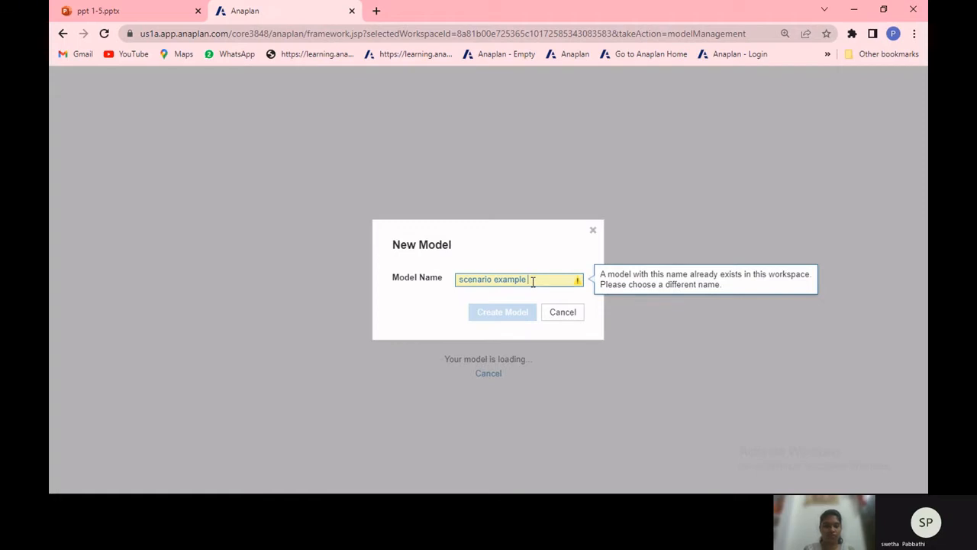
text(1)
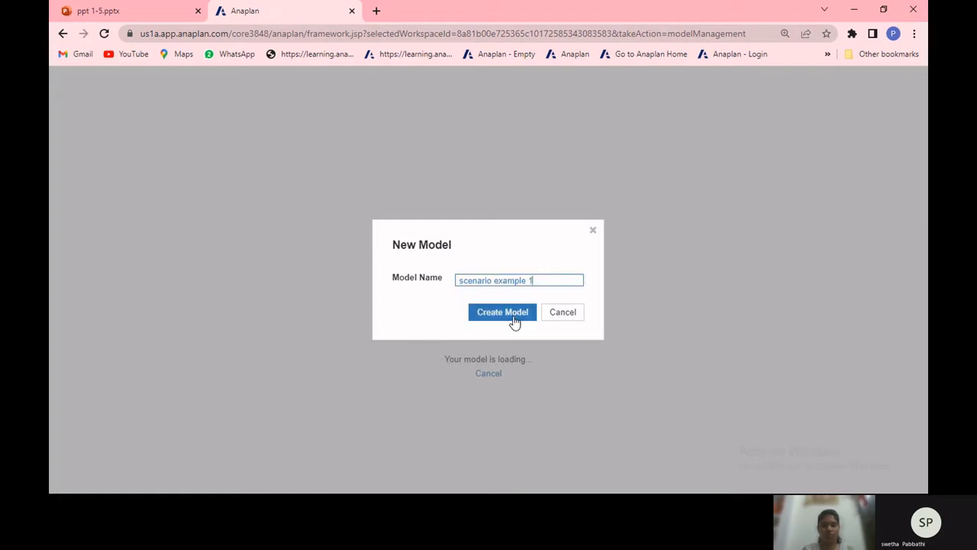
click(514, 313)
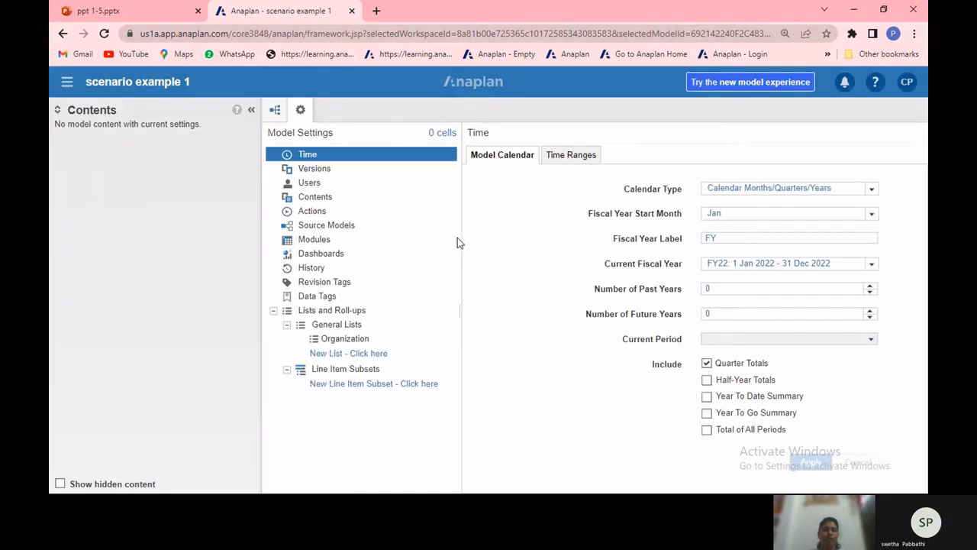
- Collapse the model contents pane and review the calendar type and fiscal year start month options in the Time settings
click(253, 113)
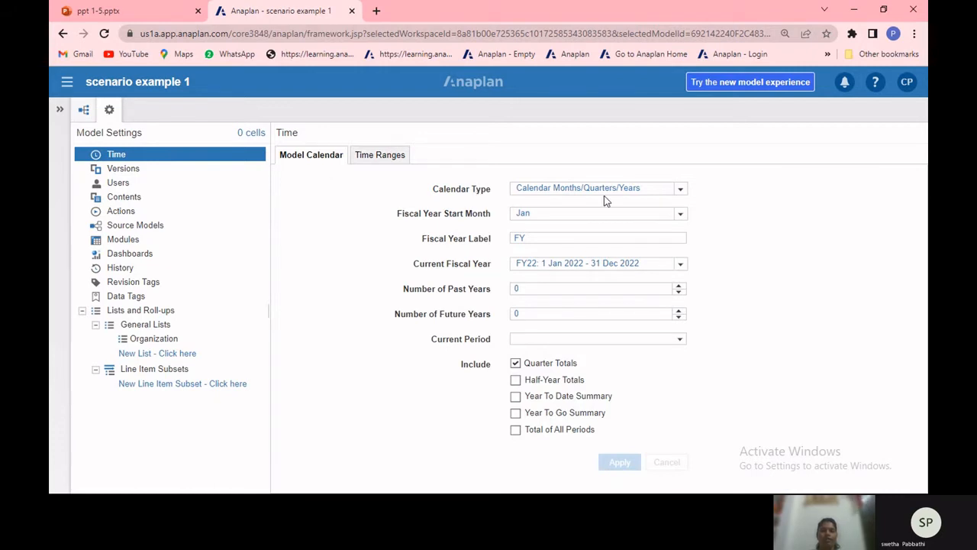
click(683, 194)
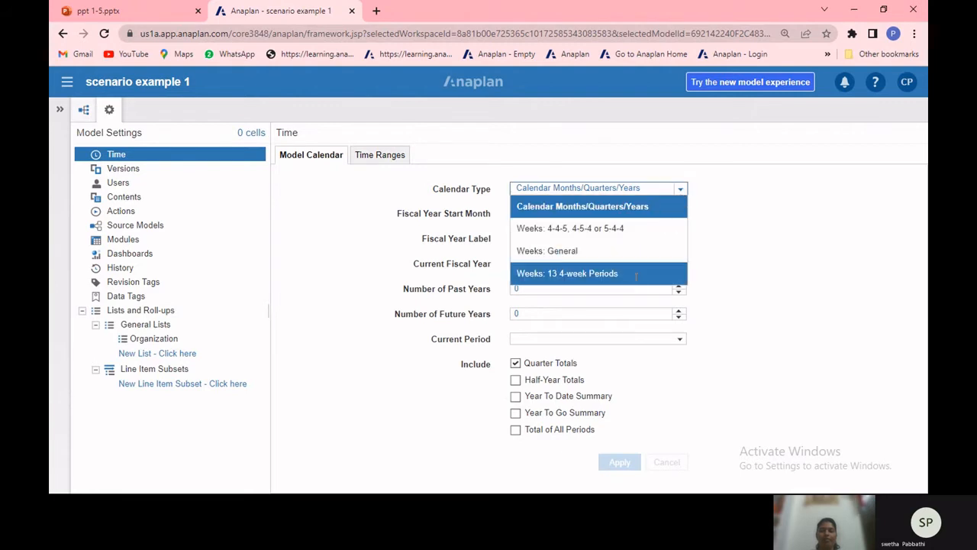
click(710, 217)
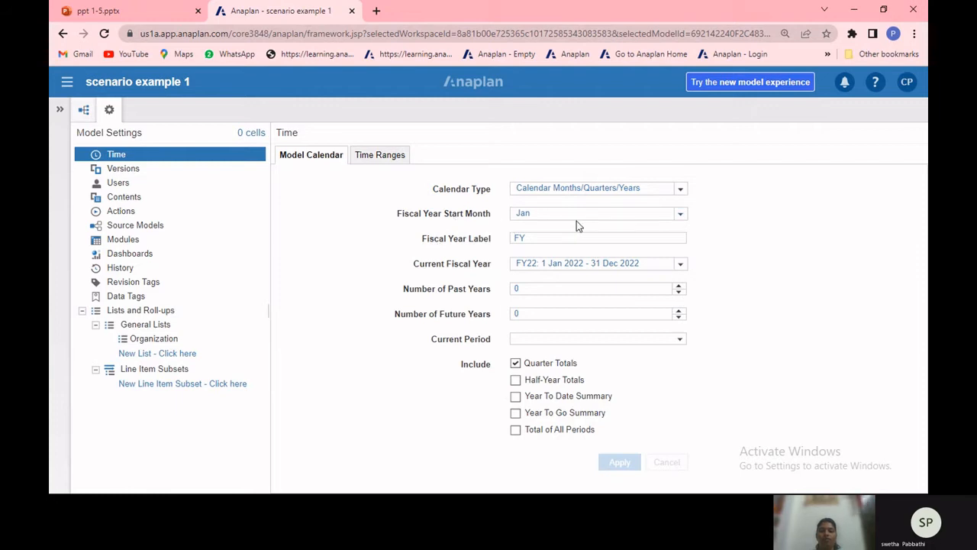
click(681, 220)
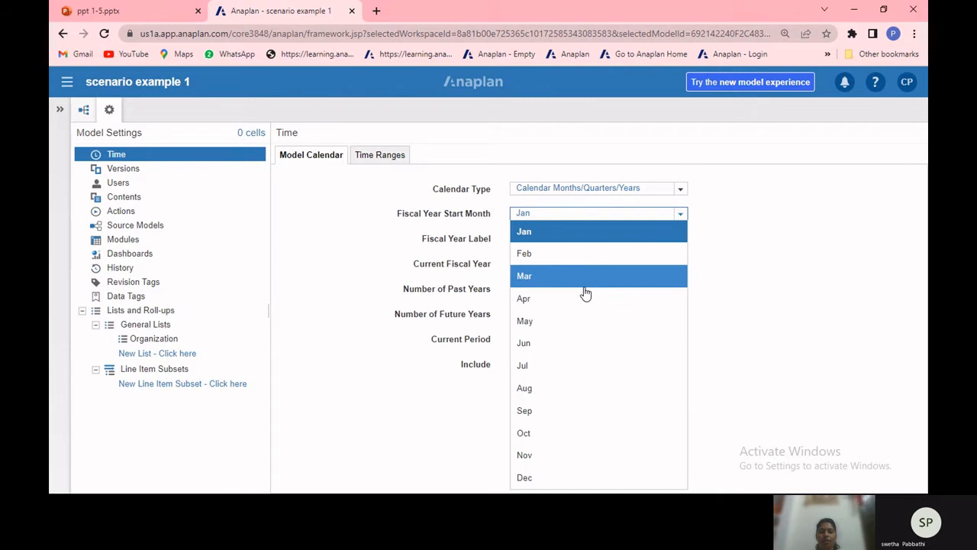
click(724, 257)
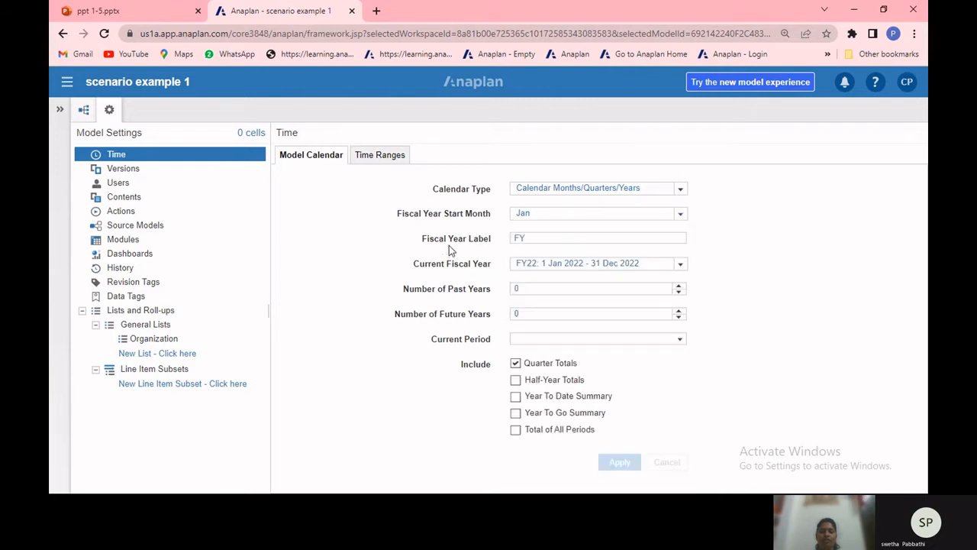
- Set the fiscal year label to "hf" and the current fiscal year to hf21: 1 Jan 2021 - 31 Dec 2021
click(538, 238)
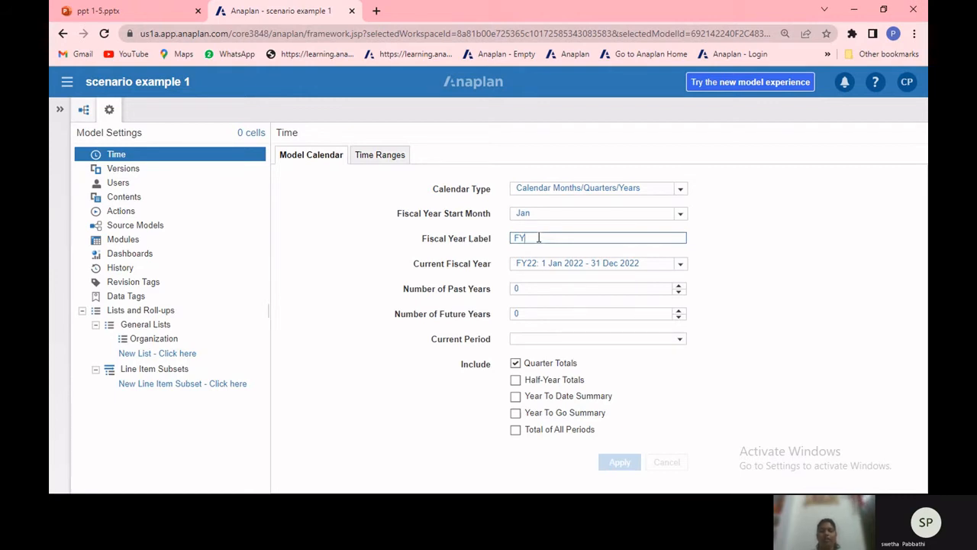
key(BackSpace)
key(BackSpace)
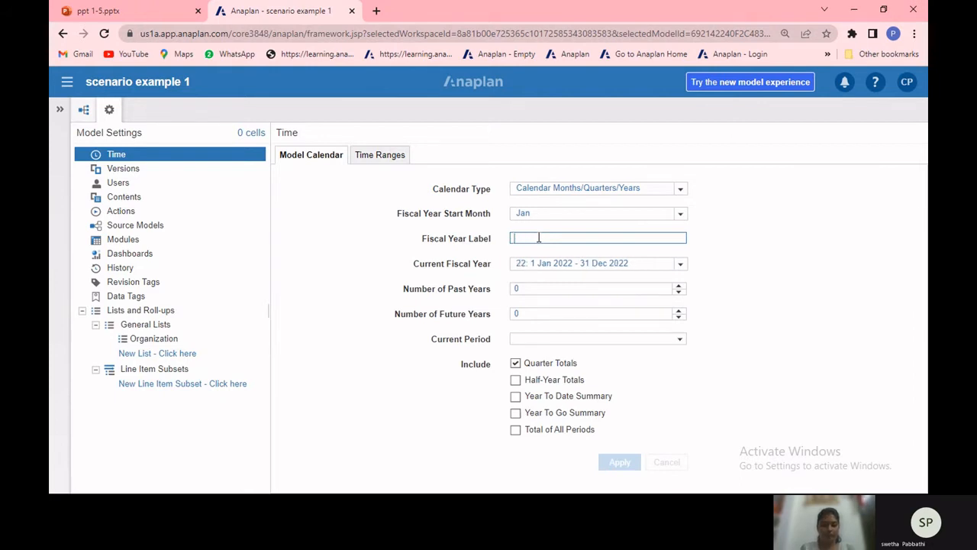
text(h)
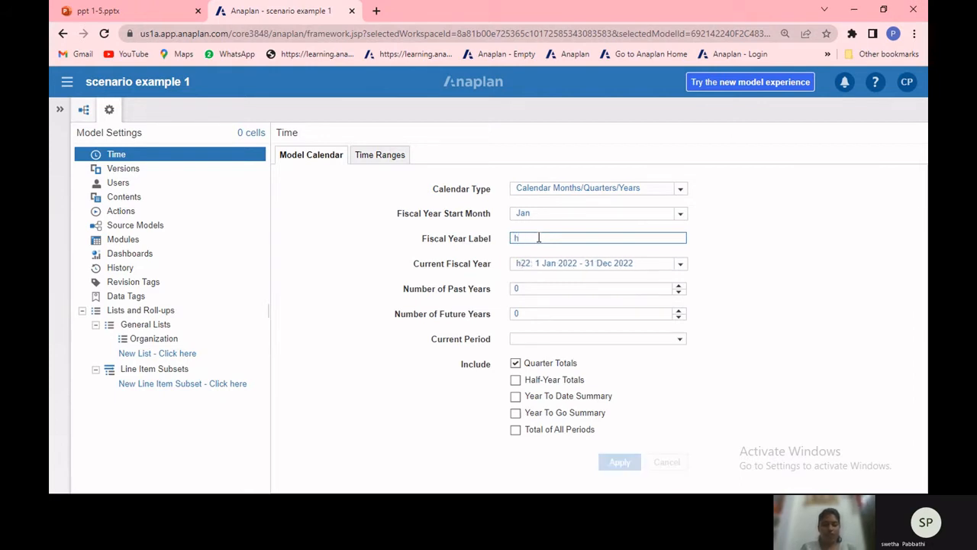
text(f)
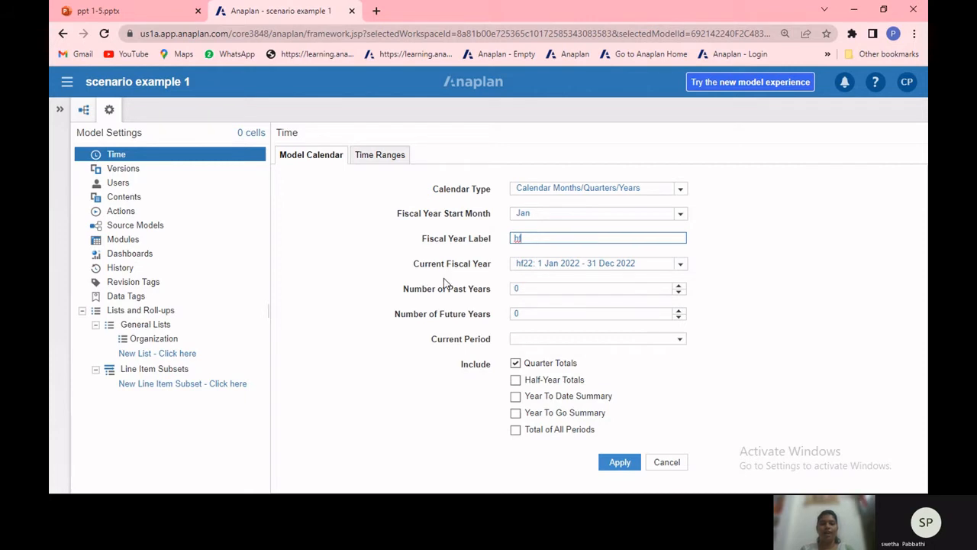
click(680, 265)
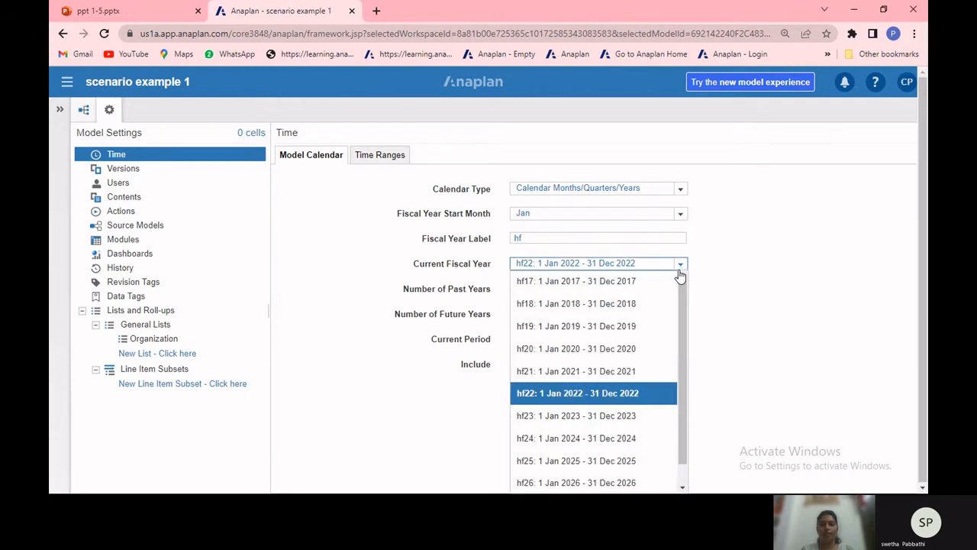
click(599, 369)
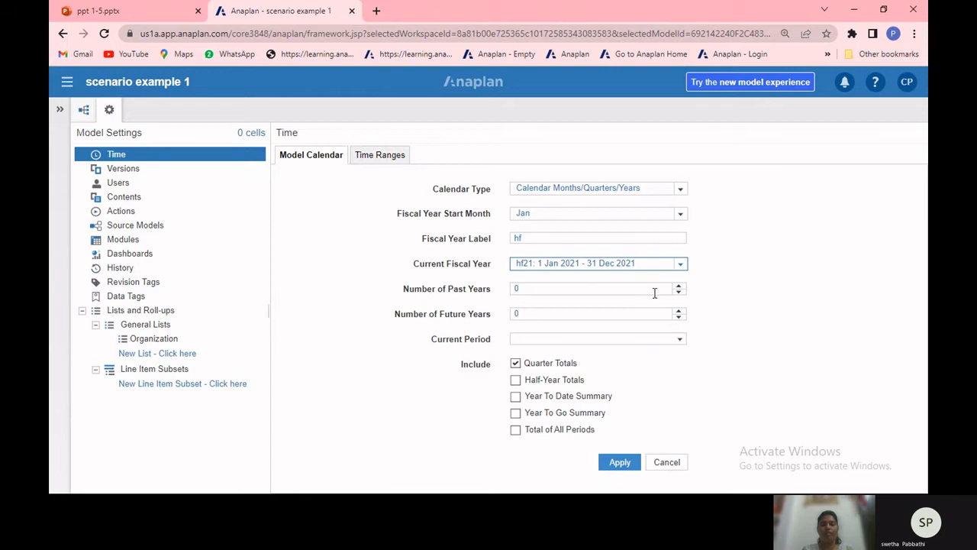
- Set the number of past years to 2, the number of future years to 1 and the current period to Jul 19
click(682, 287)
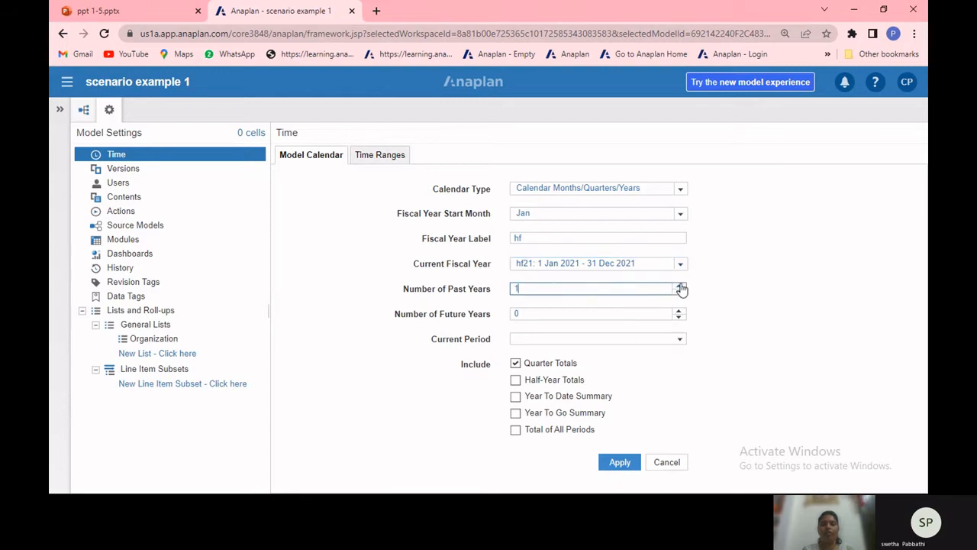
click(681, 287)
click(680, 311)
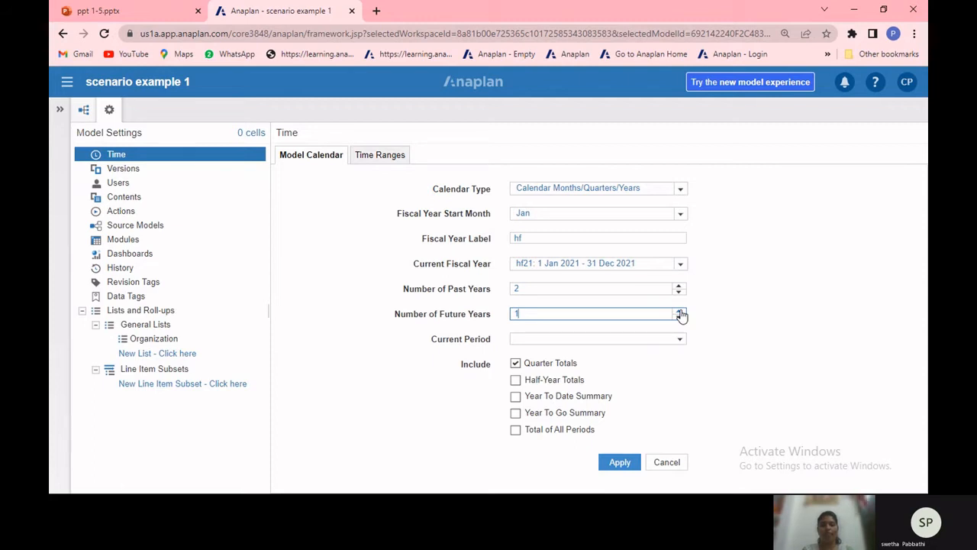
click(680, 341)
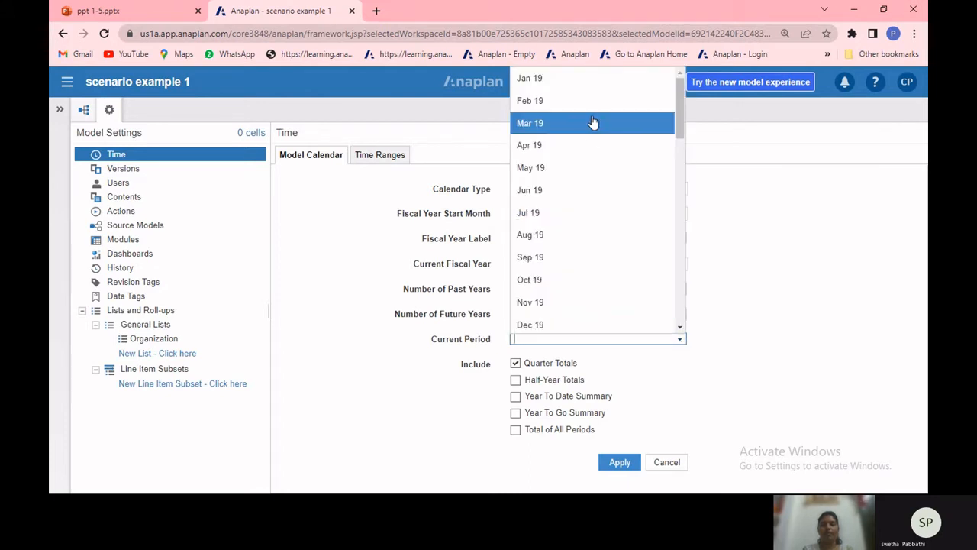
click(582, 224)
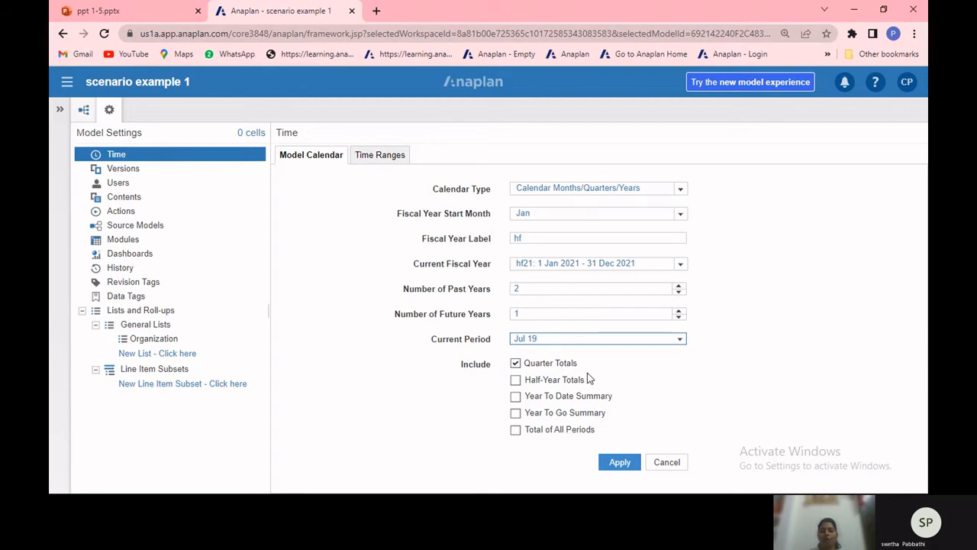
- Include only the Year To Date and Year To Go summaries, without Quarter Totals, and apply and confirm the Time settings
click(516, 364)
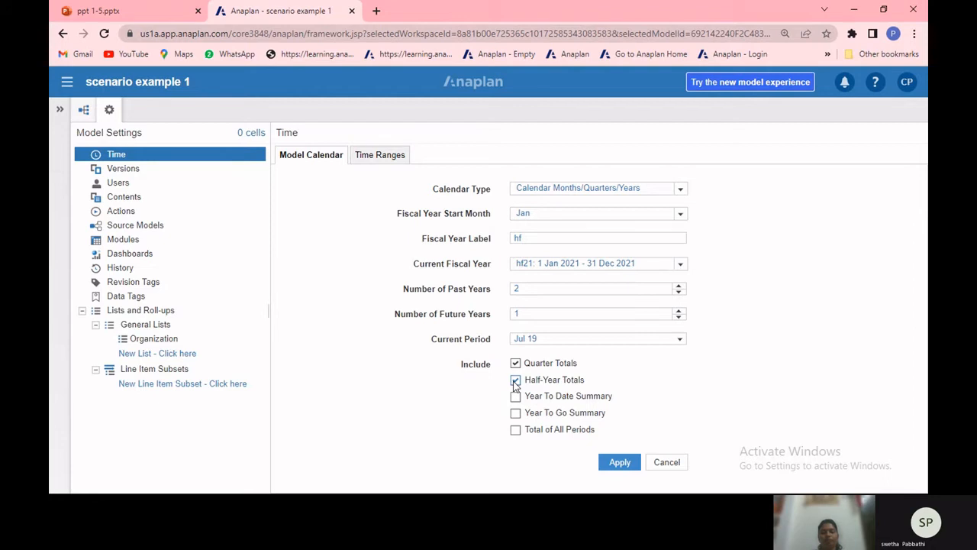
click(516, 381)
click(516, 364)
click(516, 397)
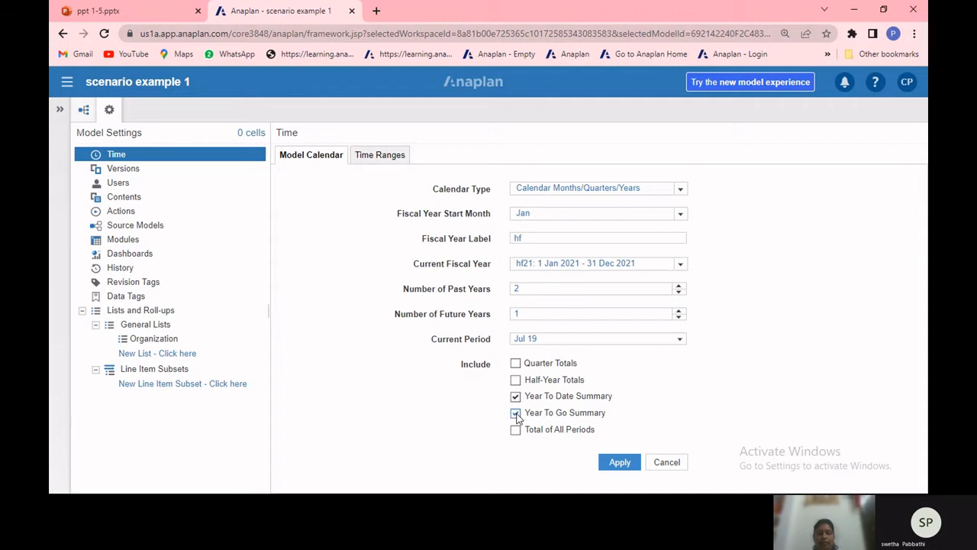
click(616, 470)
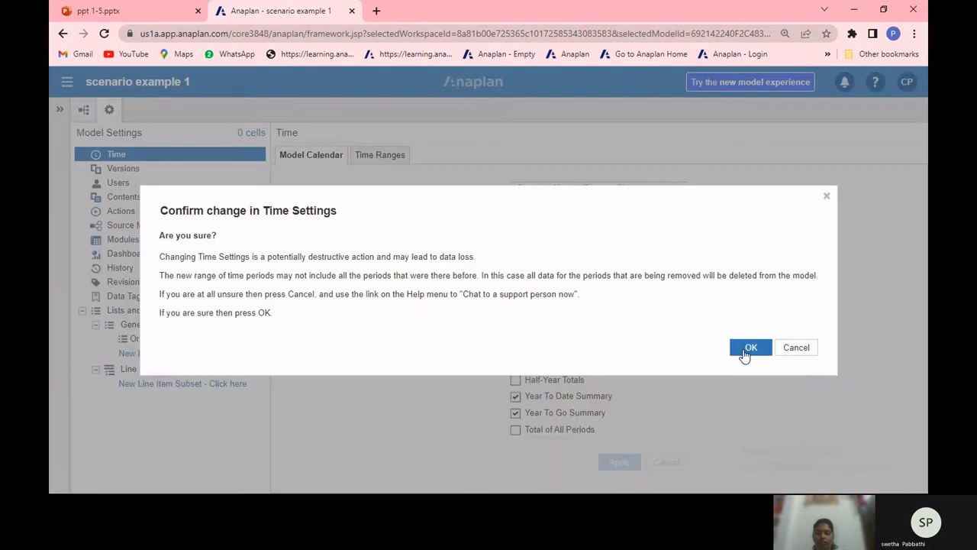
click(744, 351)
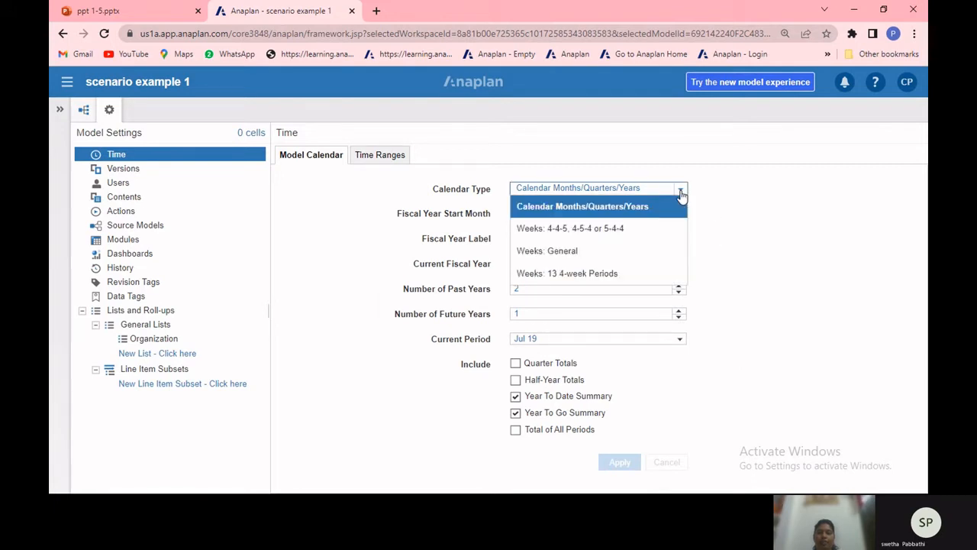
- Change the calendar type to Weeks: 4-4-5, 4-5-4 or 5-4-4 and set the week grouping to 4-5-4
click(636, 242)
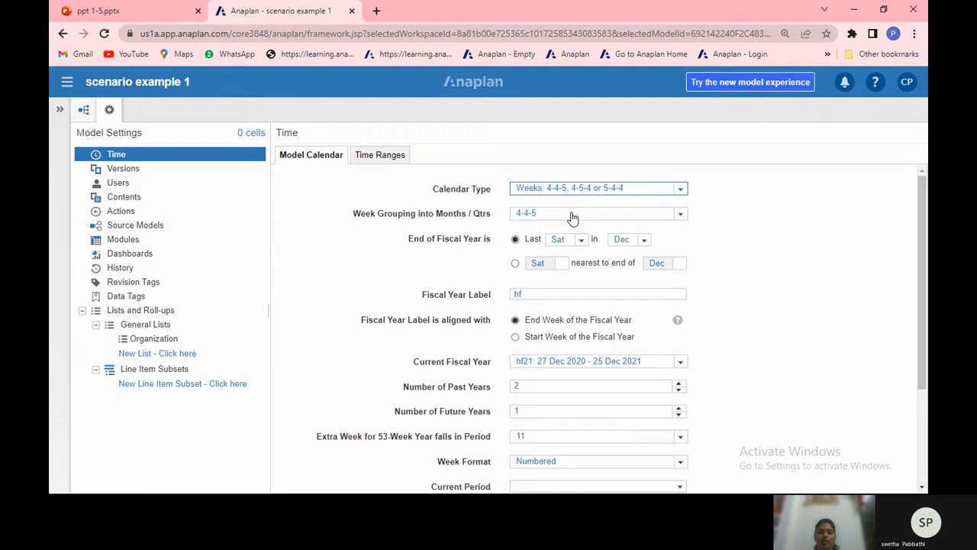
click(682, 216)
click(685, 218)
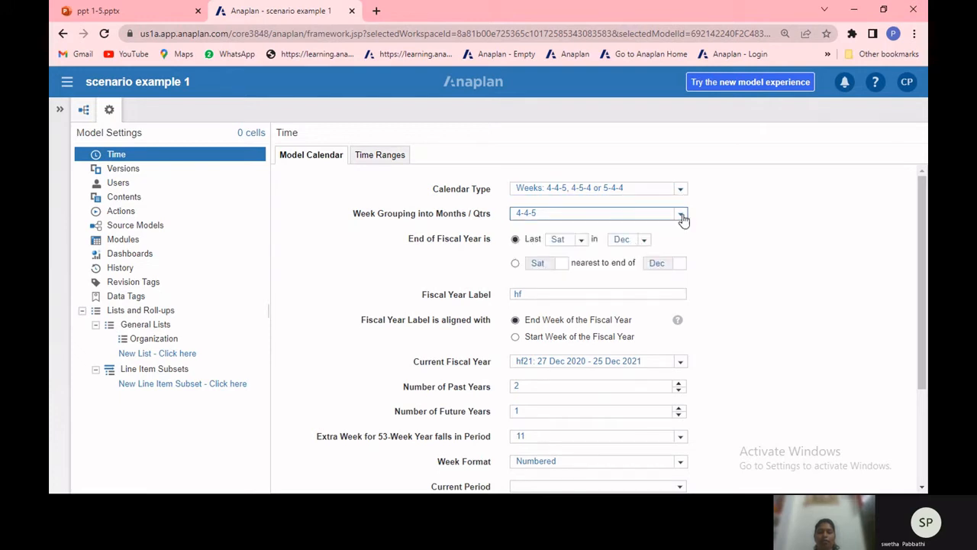
click(682, 216)
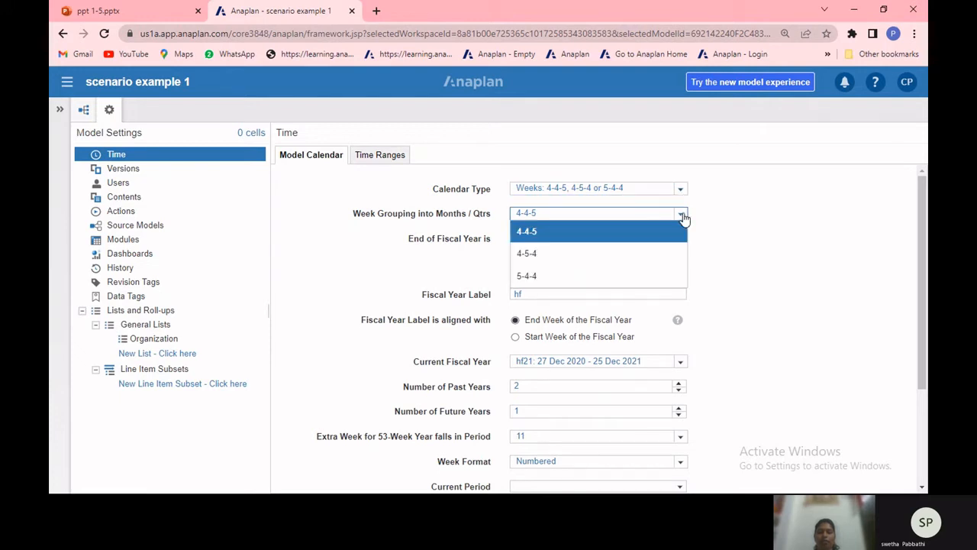
click(575, 260)
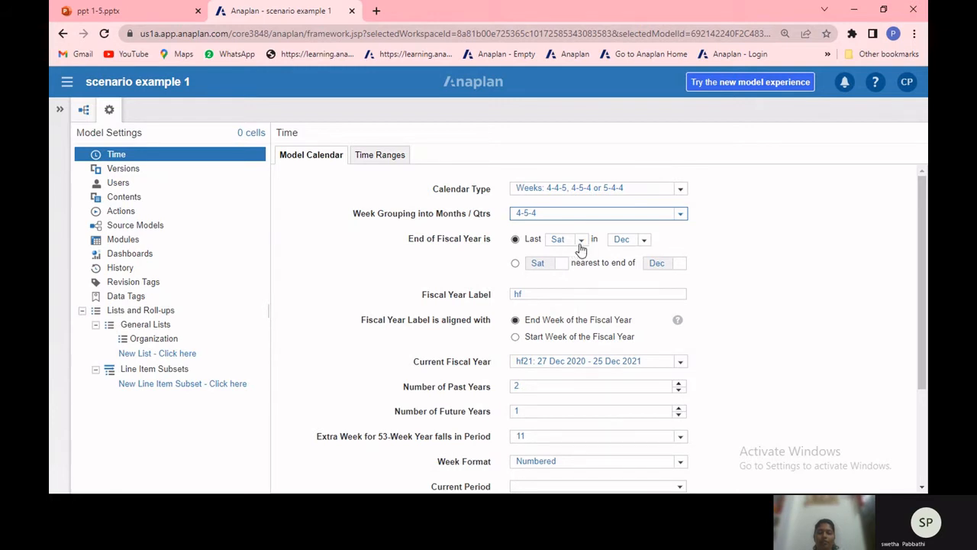
- Set the end of the fiscal year to the last Wed in Mar
click(581, 239)
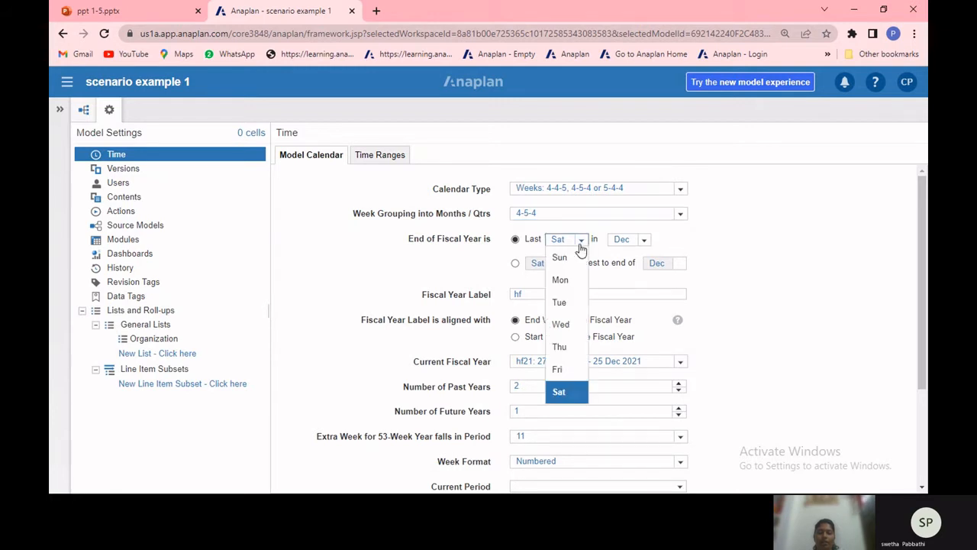
click(572, 333)
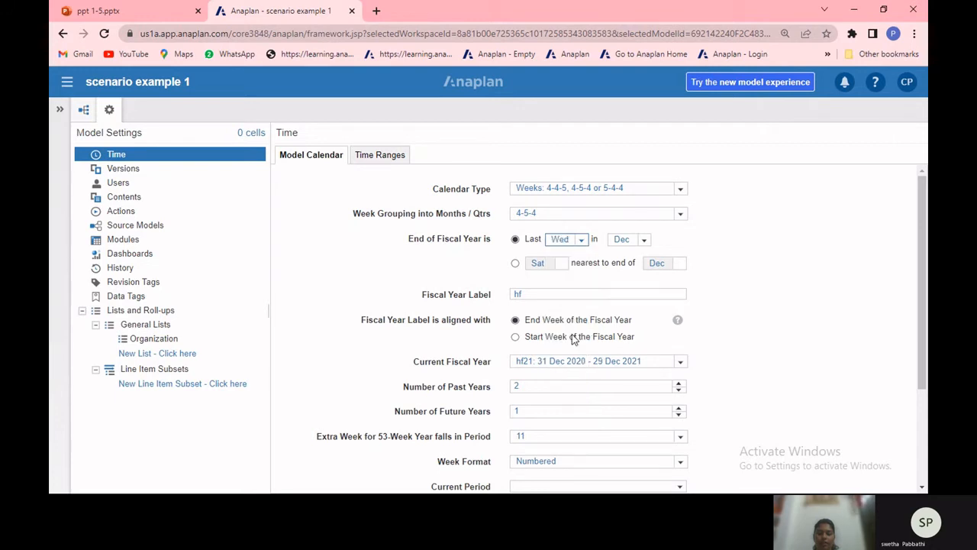
click(644, 240)
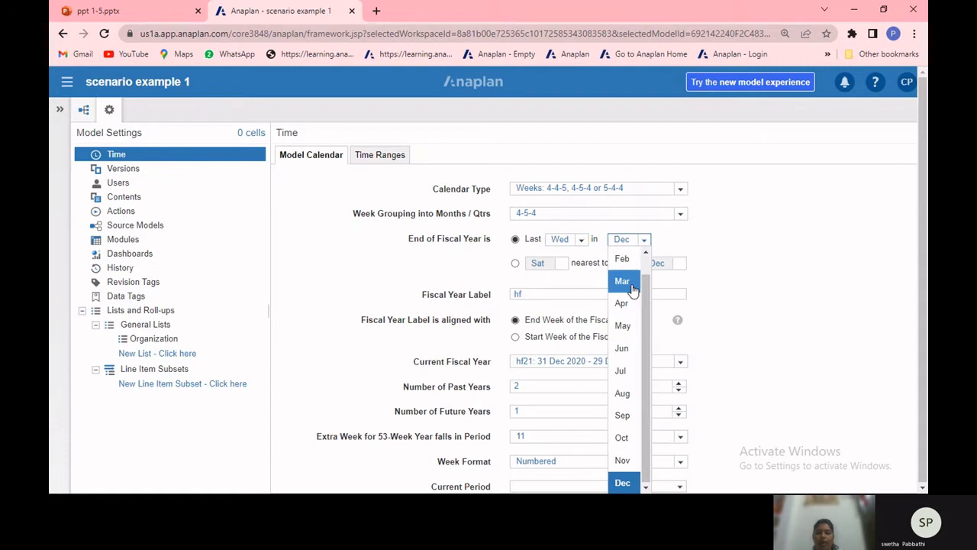
click(623, 281)
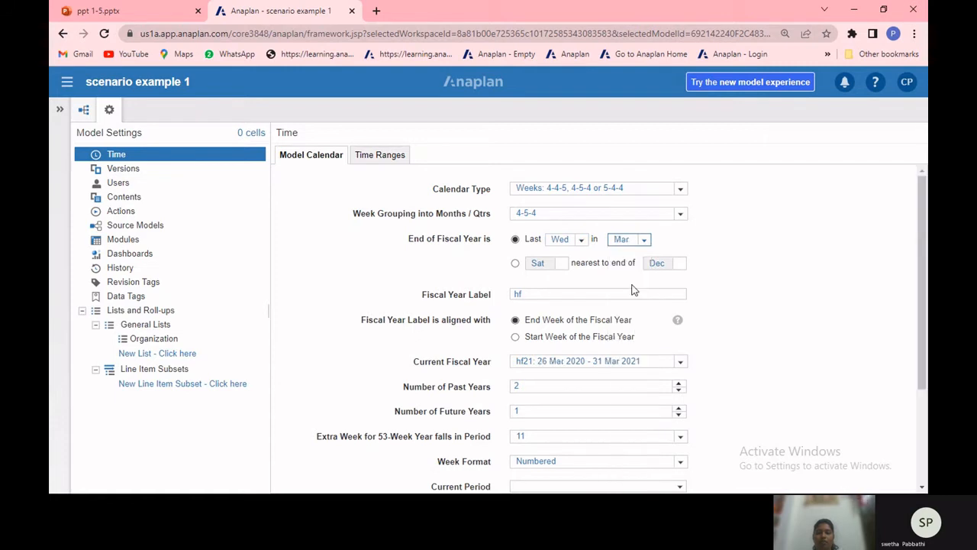
- Try the nearest-to-month-end year end and the start-week label alignment, restoring the original choice each time, and look over the current fiscal year options
click(515, 263)
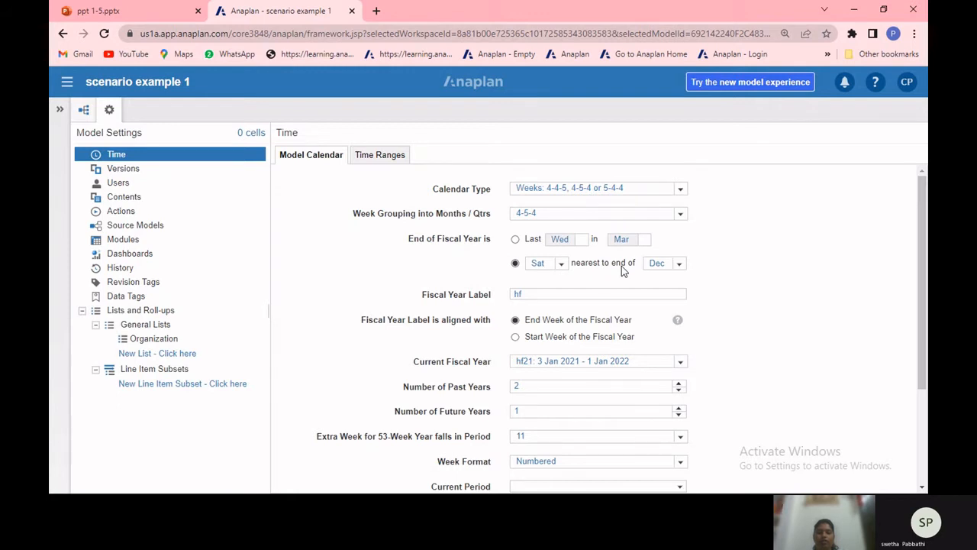
click(516, 240)
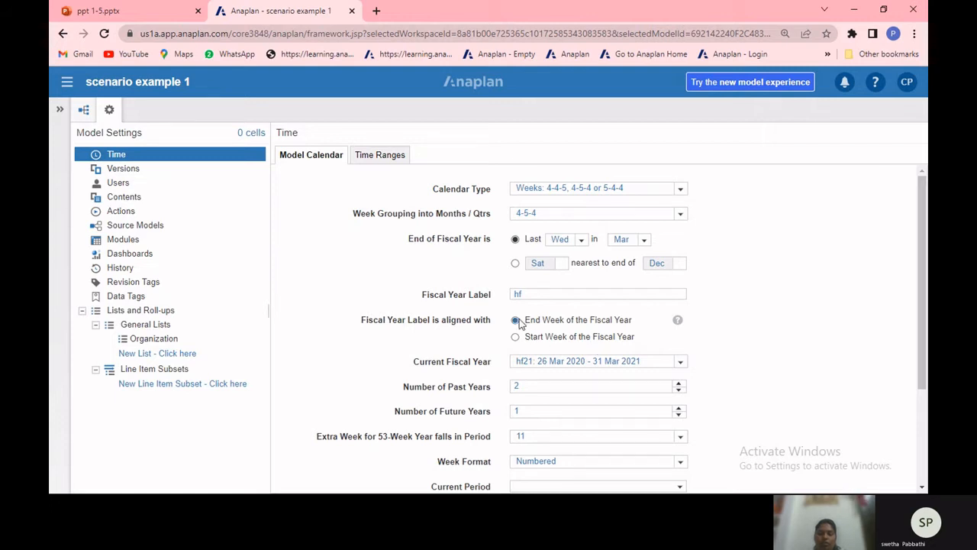
click(516, 337)
click(515, 320)
click(681, 364)
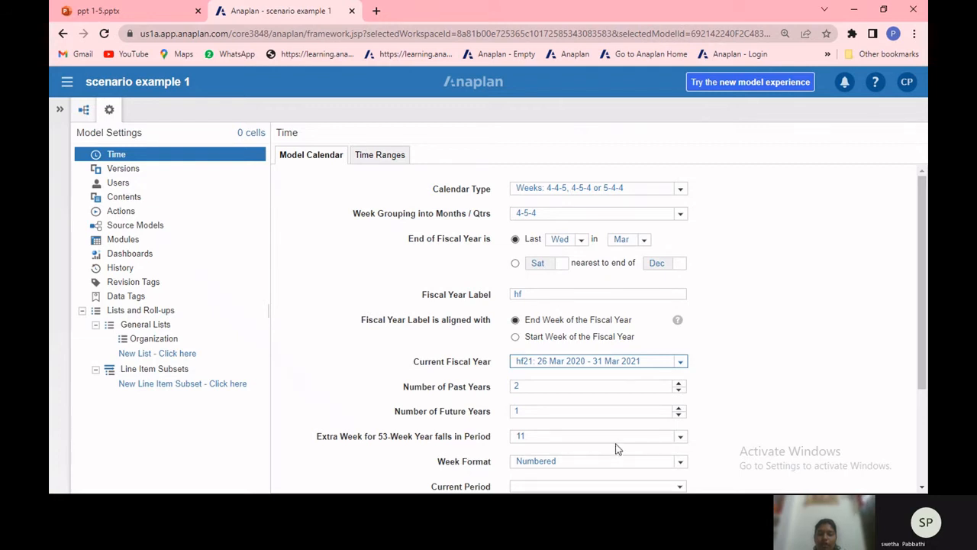
- Set the extra week for a 53-week year to fall in period 4 and look over the week format options
click(679, 437)
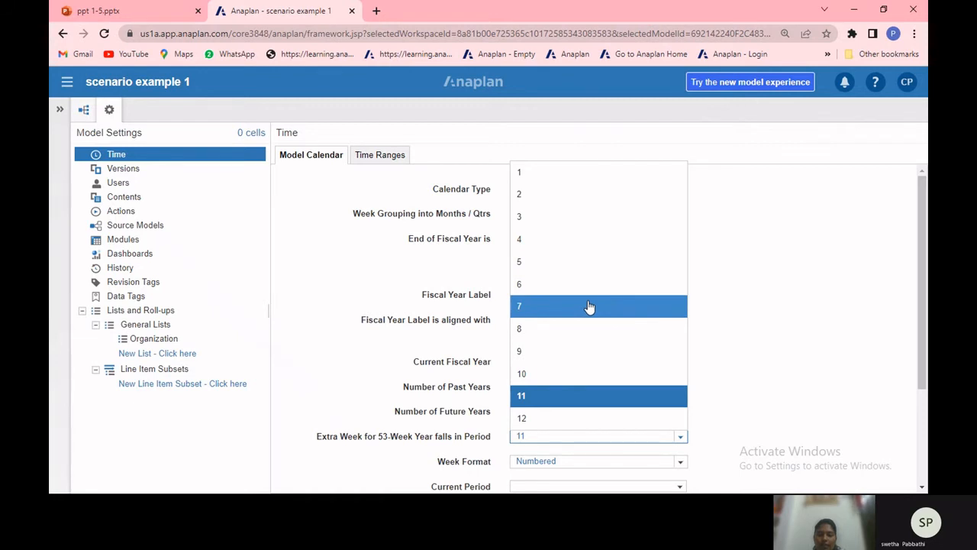
click(587, 241)
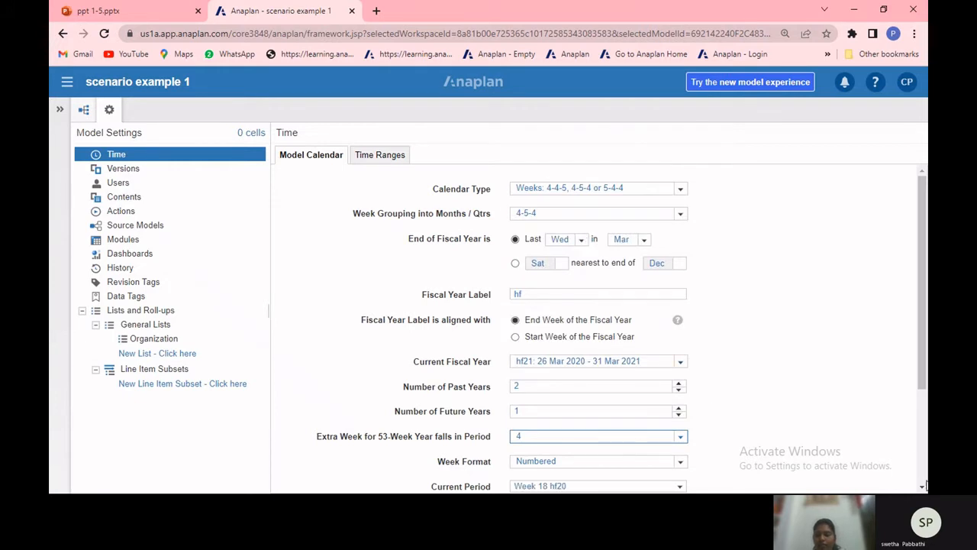
scroll(924, 486, down, 3)
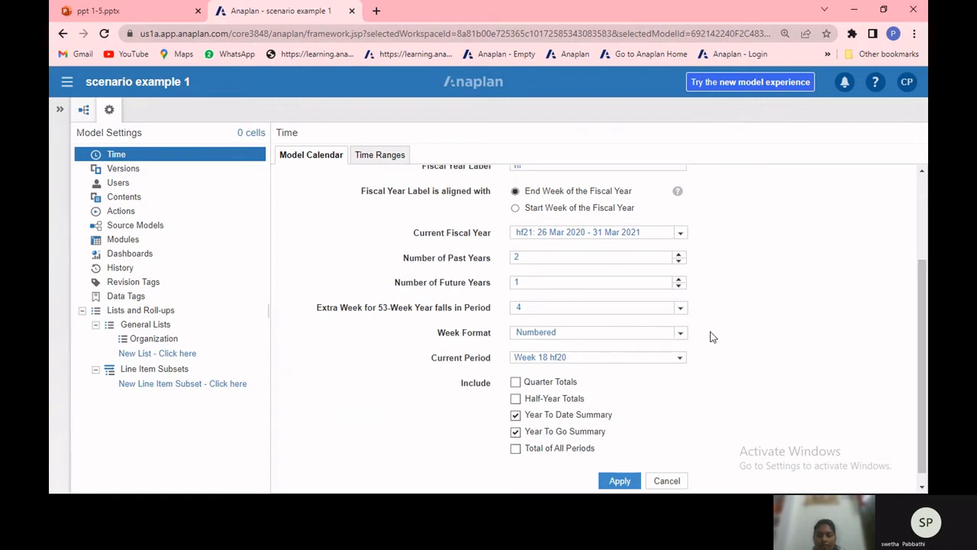
click(681, 335)
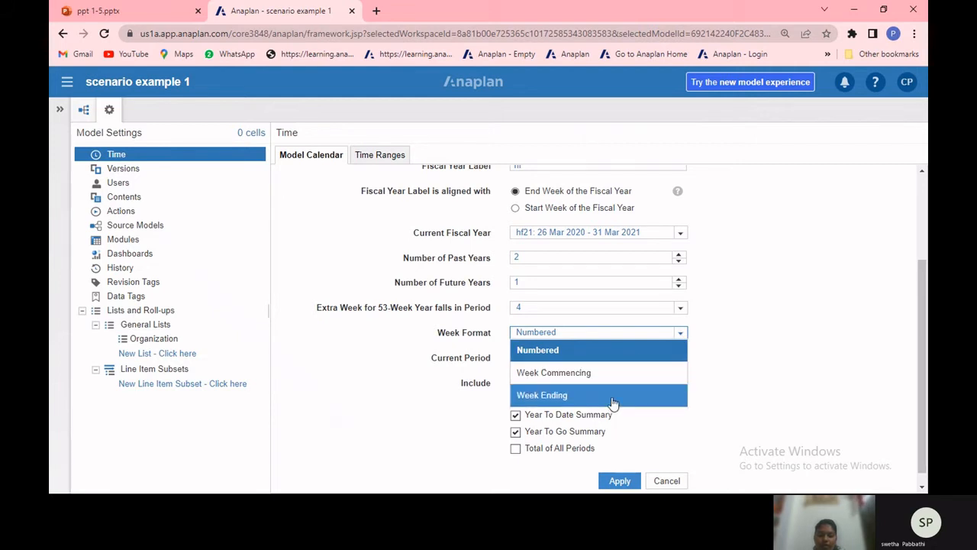
click(802, 355)
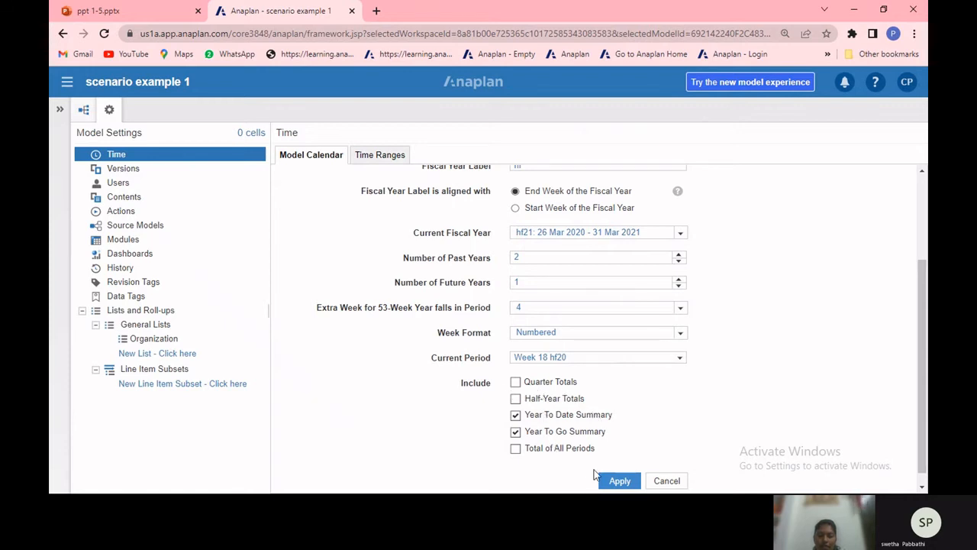
- Apply the 4-5-4 weekly calendar and confirm the change in Time settings
scroll(610, 483, down, 1)
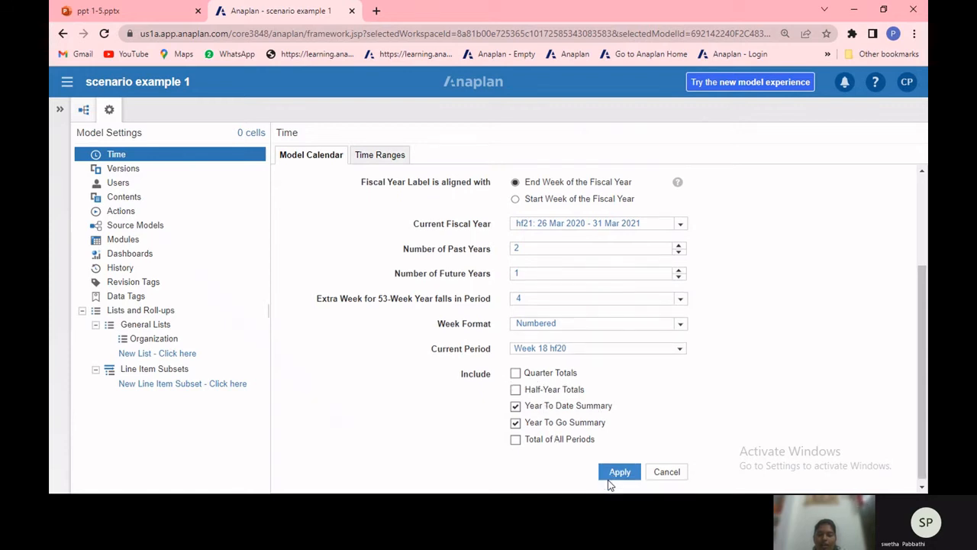
click(610, 476)
click(751, 348)
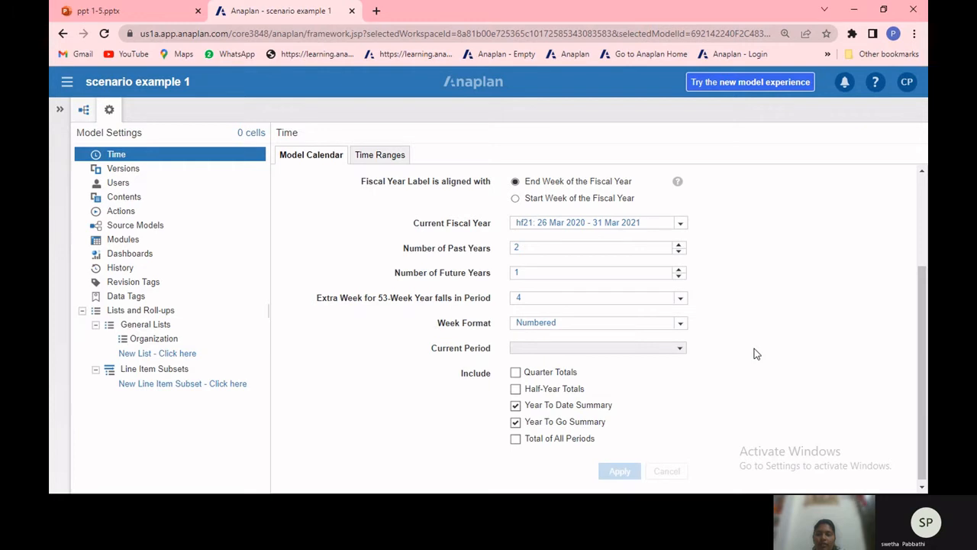
- Change the calendar type to Weeks: General and look over the start date calendar, keeping 4/6/2022
scroll(921, 176, up, 4)
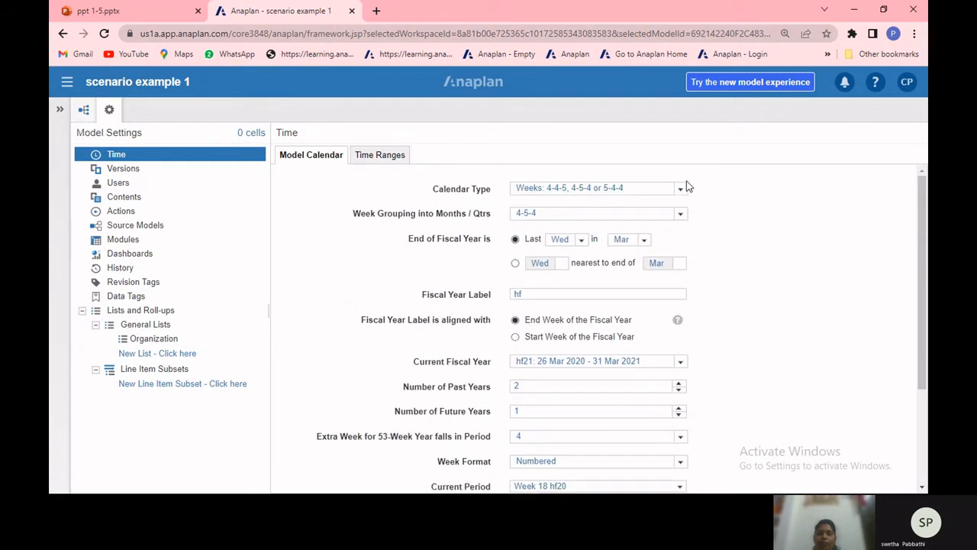
click(683, 190)
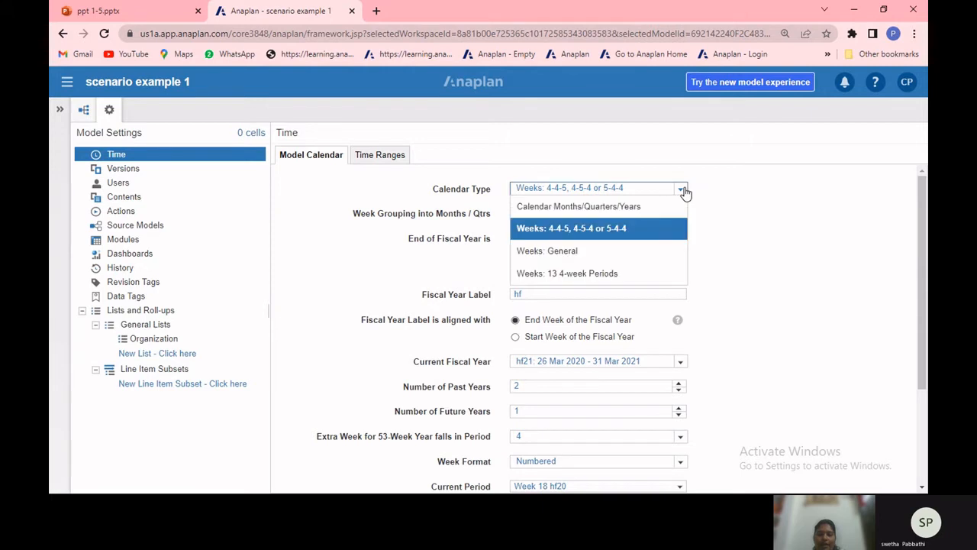
click(585, 250)
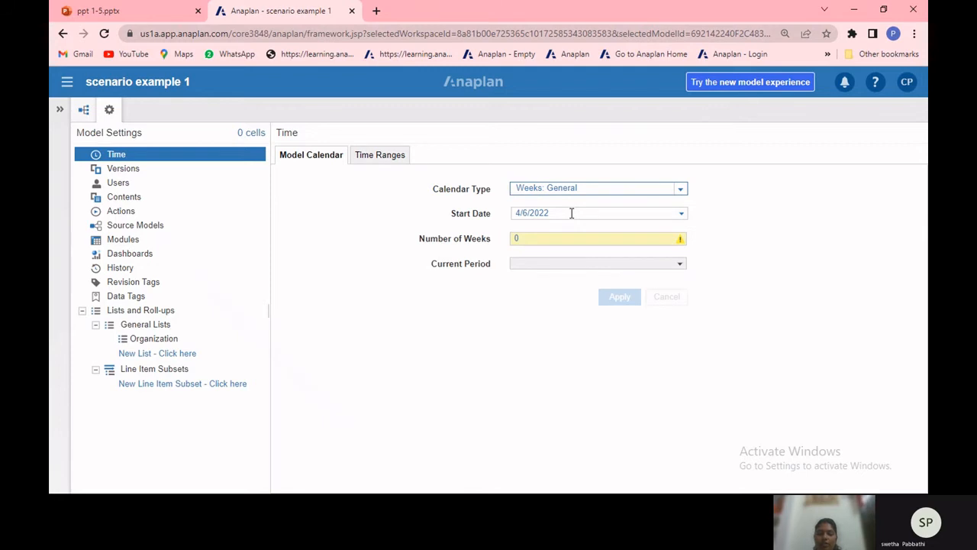
click(681, 217)
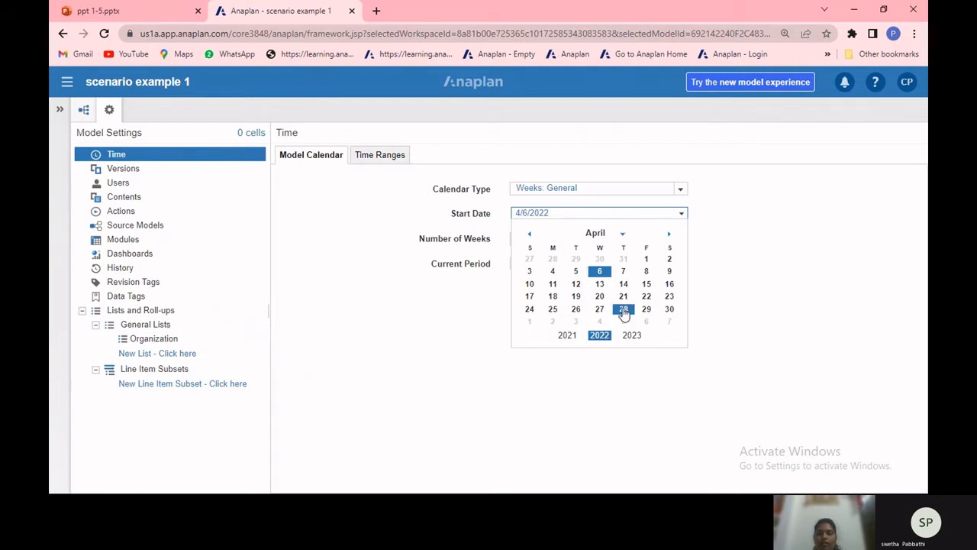
click(680, 216)
- Set the number of weeks to 5 and the current period to W/c 20 Apr 22
click(592, 241)
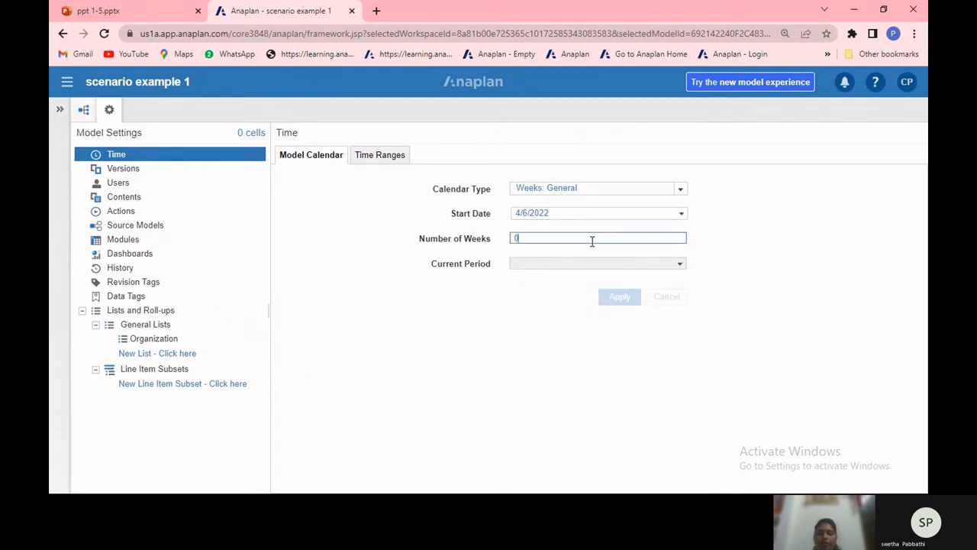
text(5)
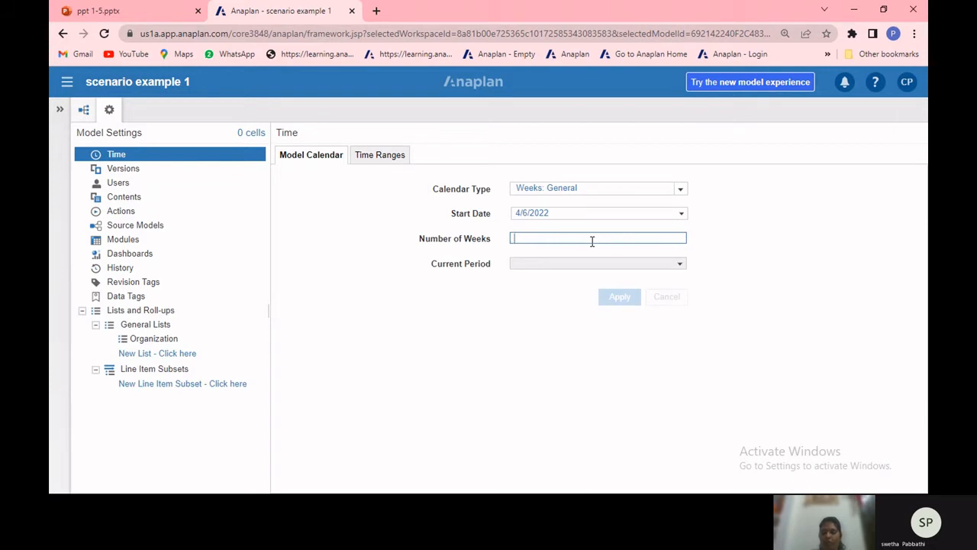
click(678, 264)
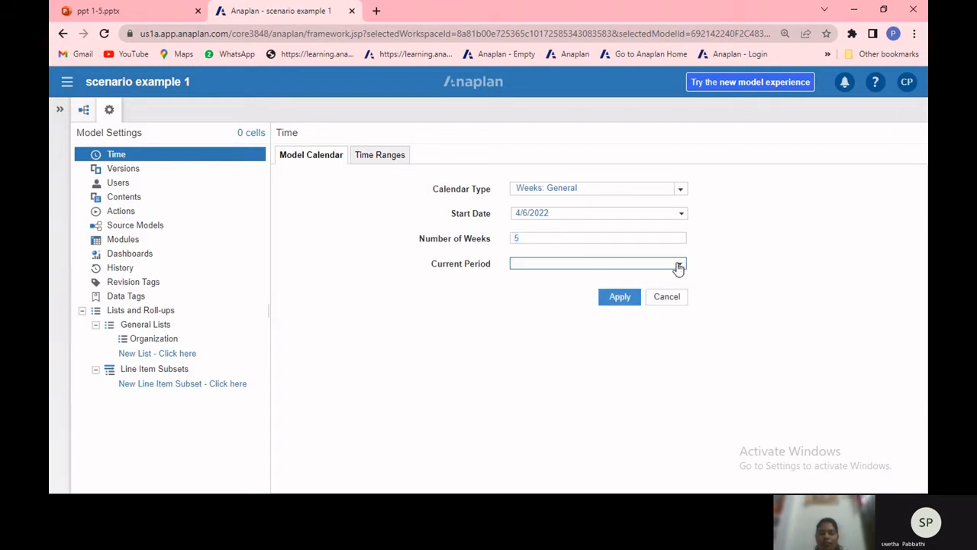
click(680, 267)
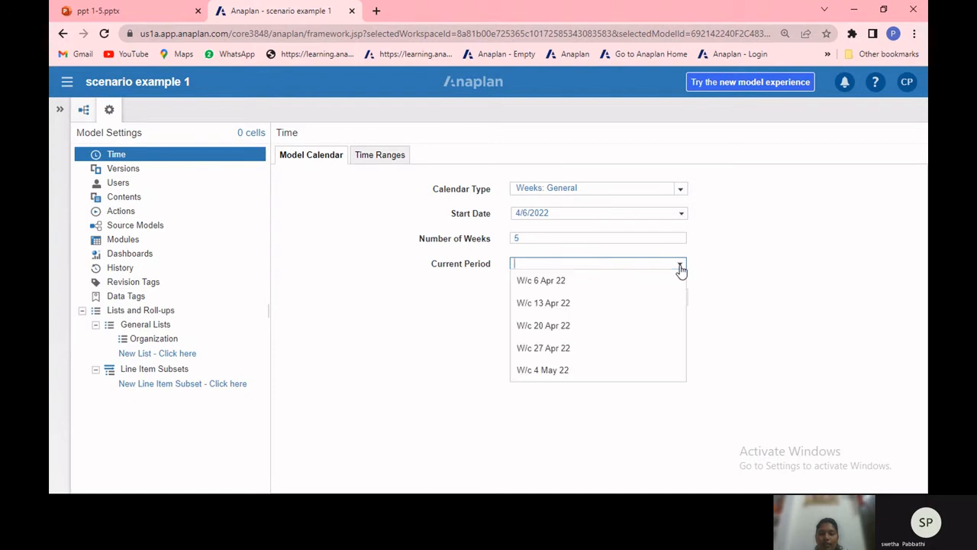
click(552, 329)
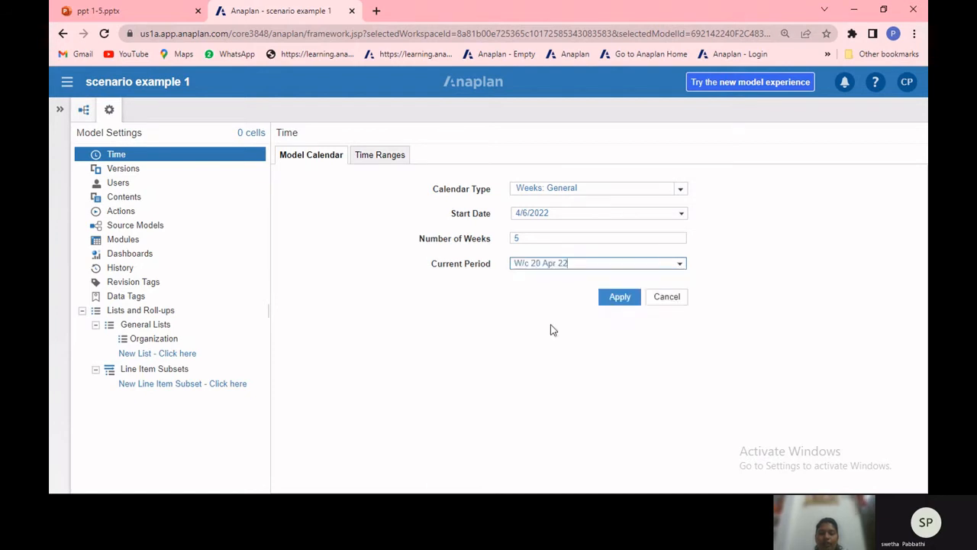
- Apply the Weeks: General calendar and change the calendar type to Weeks: 13 4-week Periods
click(603, 303)
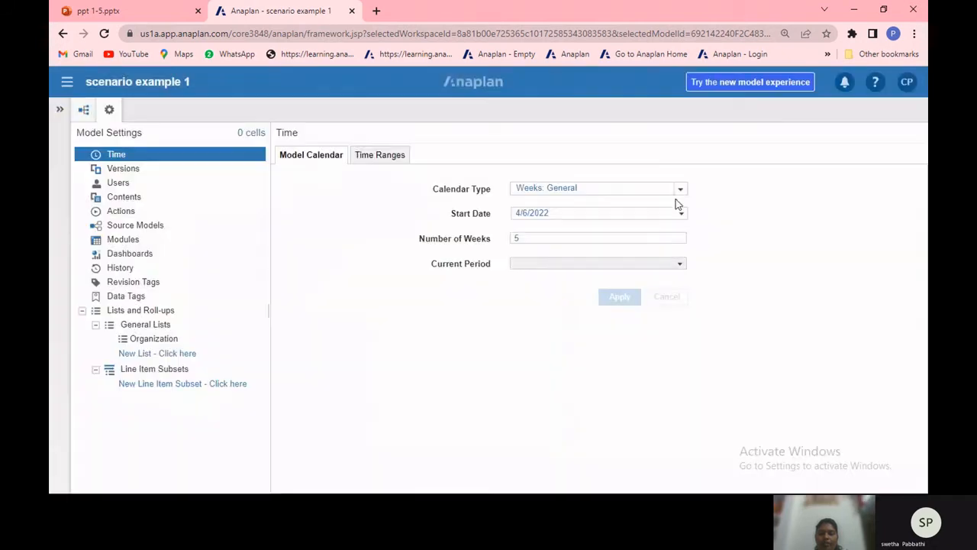
click(678, 193)
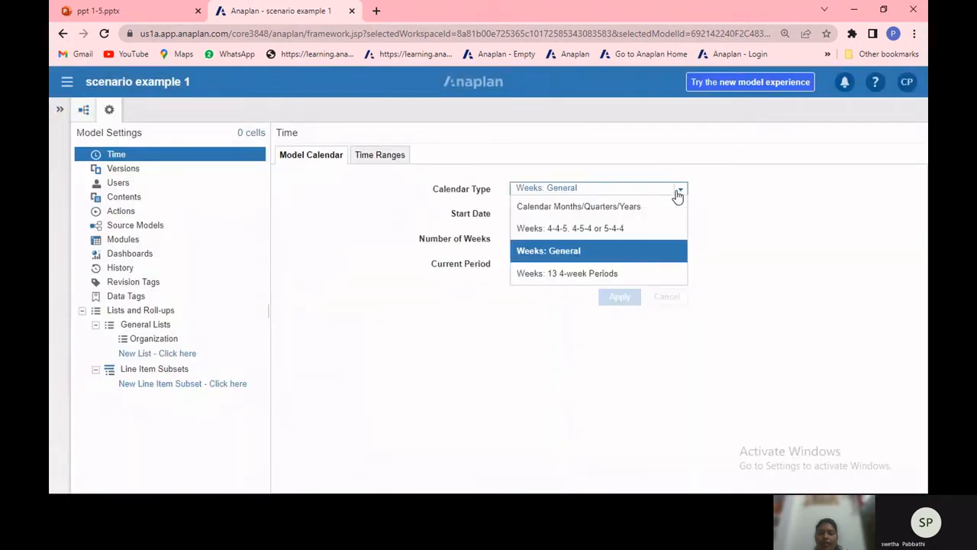
click(620, 273)
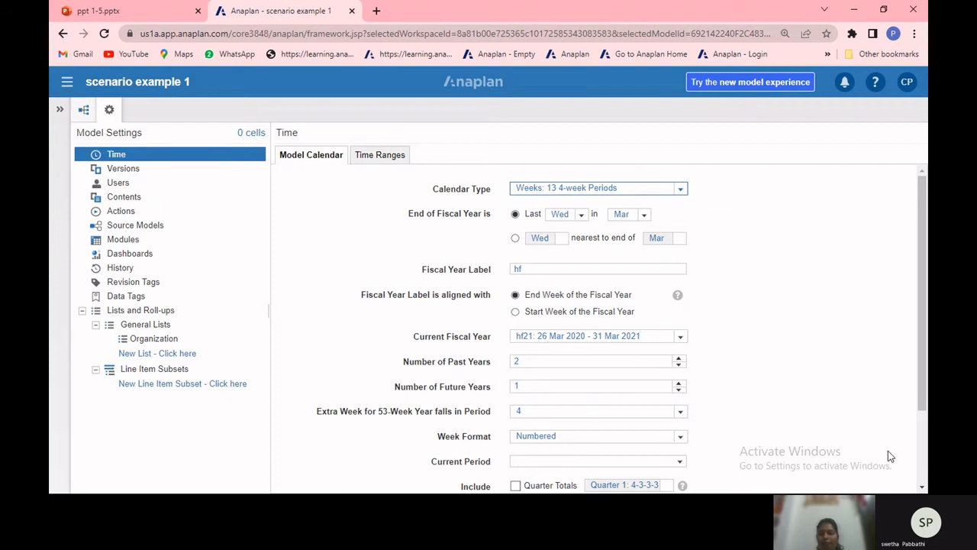
- Include quarter totals and look over the quarter pattern options, keeping Quarter 1: 4-3-3-3
click(922, 486)
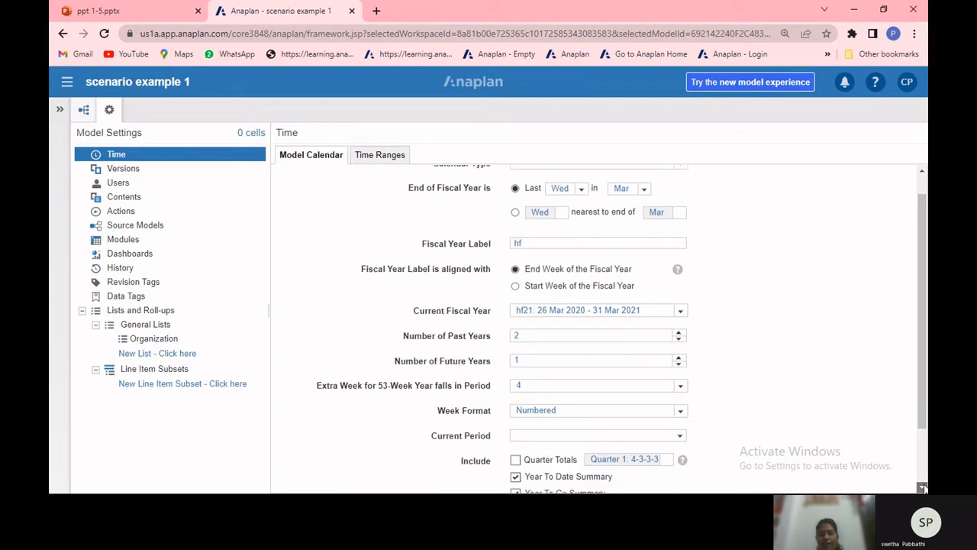
click(922, 487)
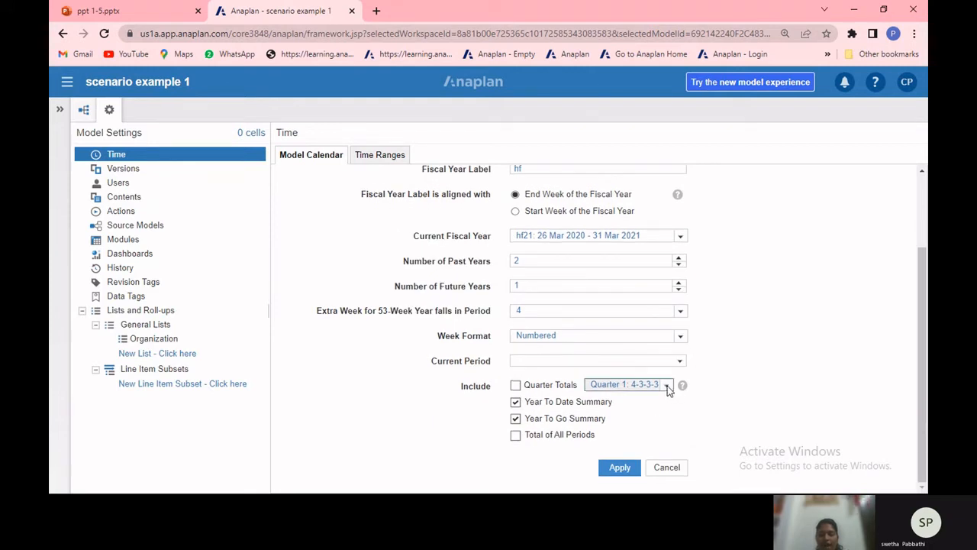
click(516, 386)
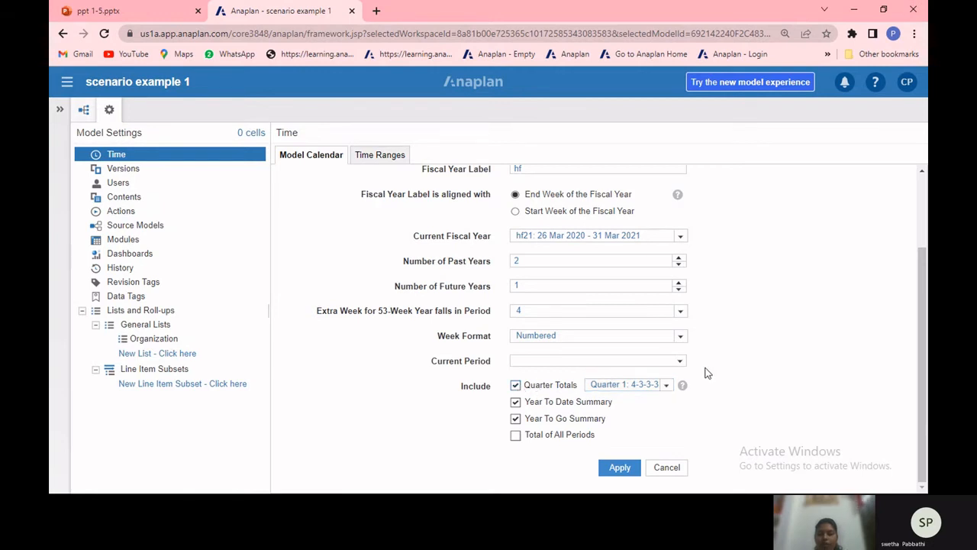
click(667, 387)
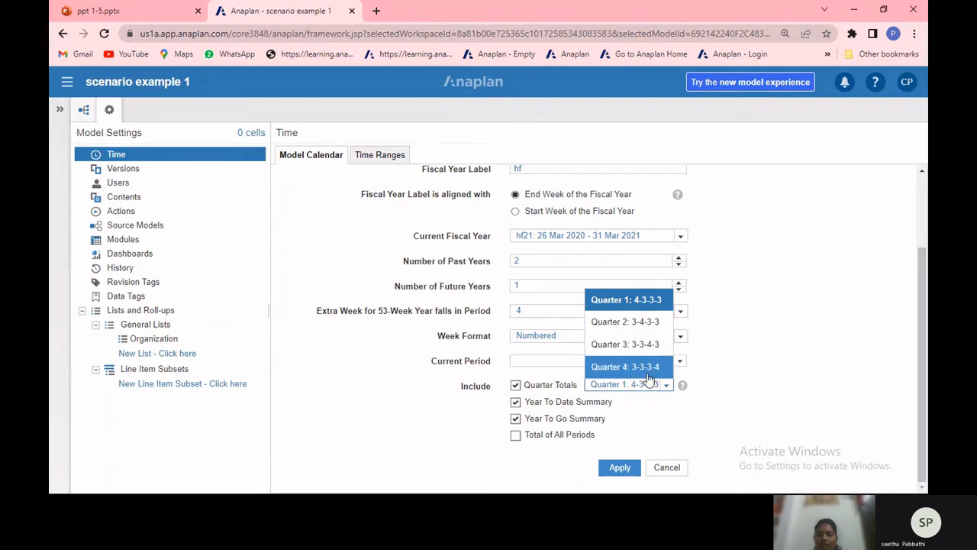
click(703, 399)
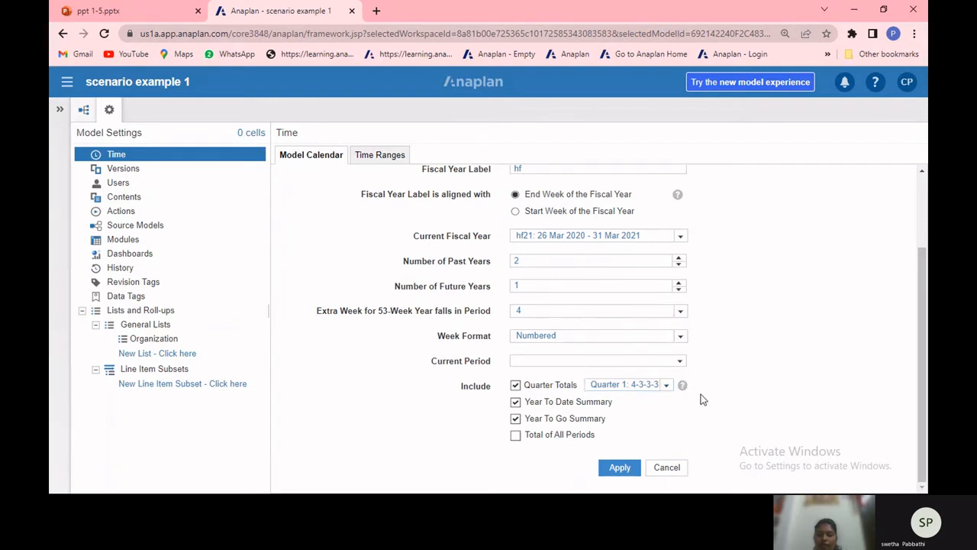
- Apply the 13 4-week period calendar and confirm the change in Time settings
click(629, 469)
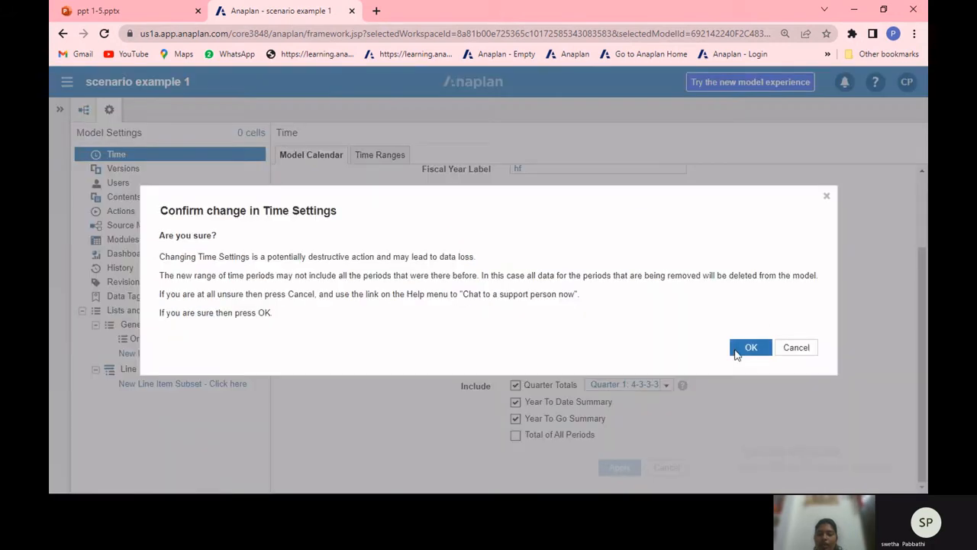
click(734, 350)
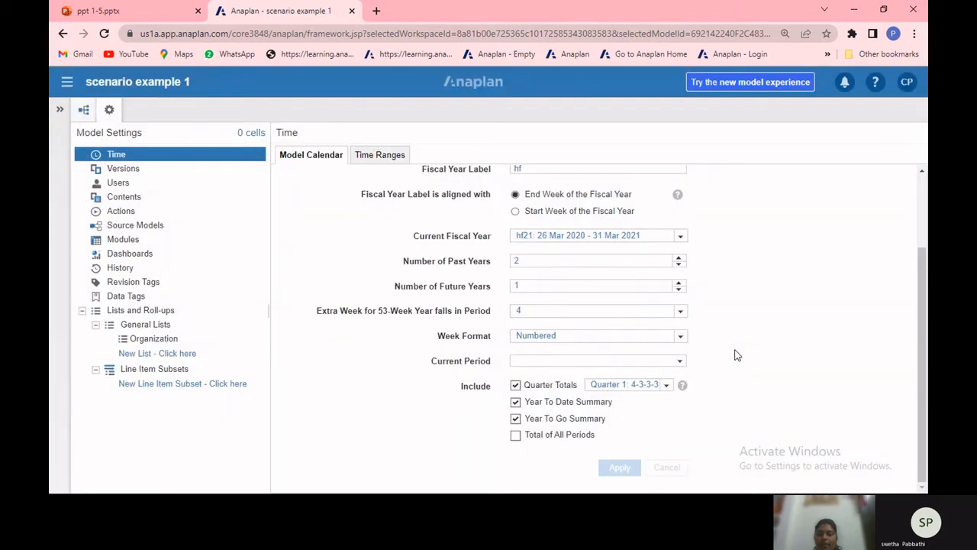
scroll(737, 355, up, 3)
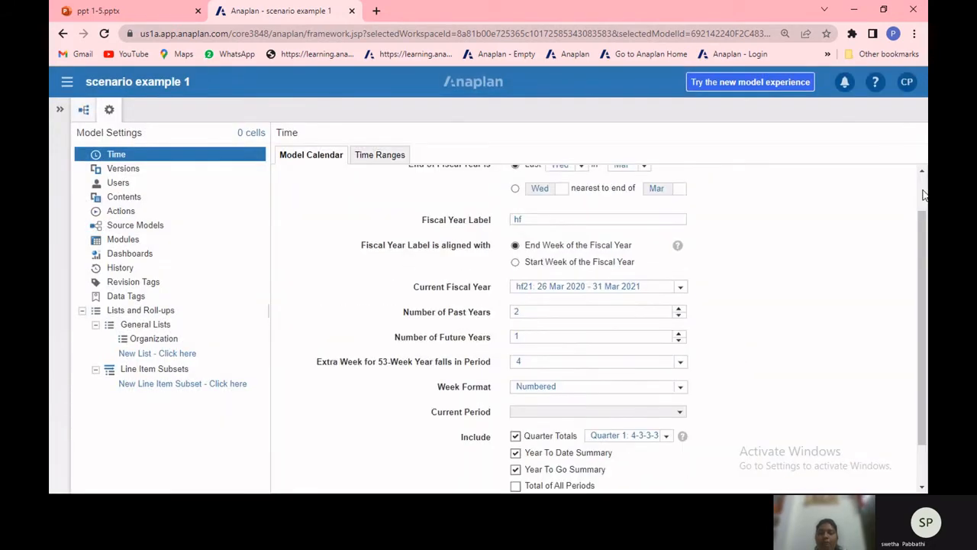
- Create a time range named "example" with the default start period, number of periods and aggregations, and save it
click(366, 155)
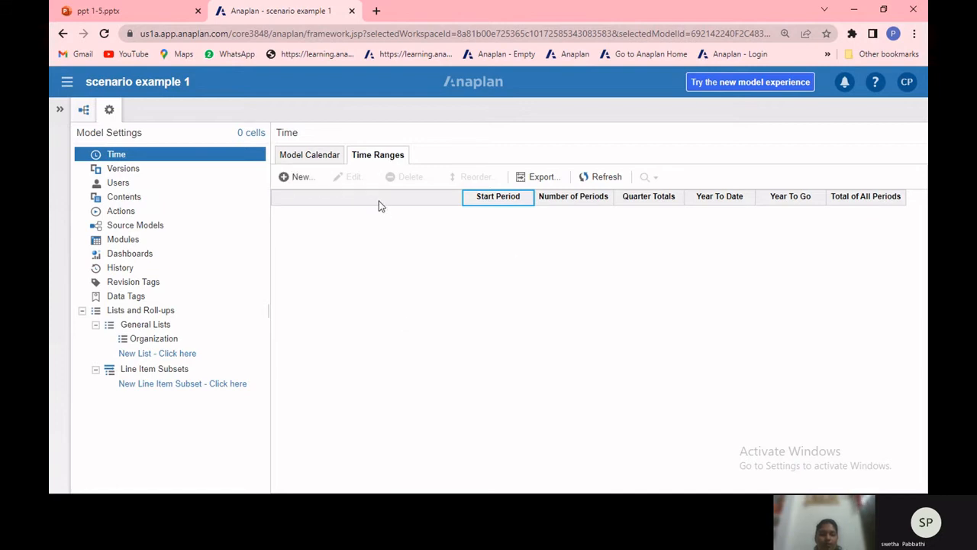
click(298, 177)
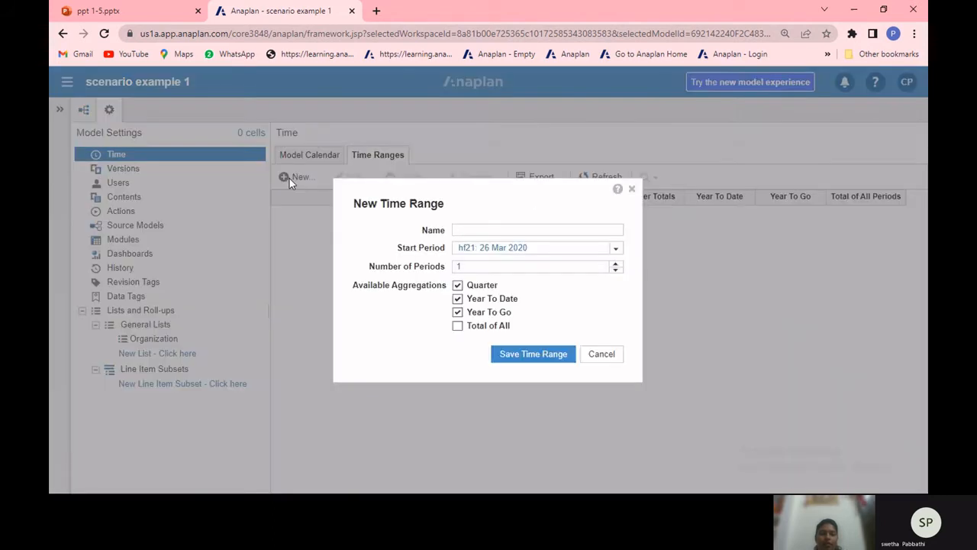
click(462, 229)
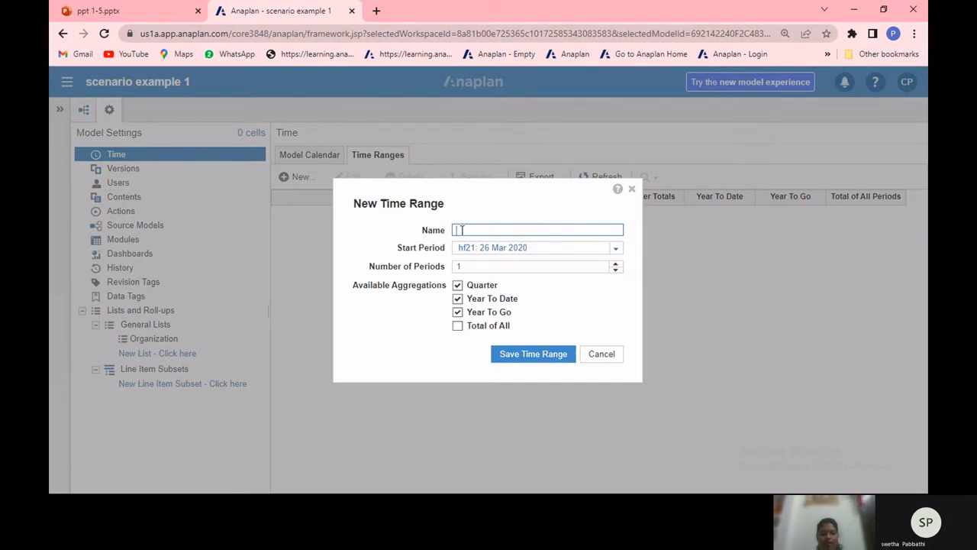
text(example)
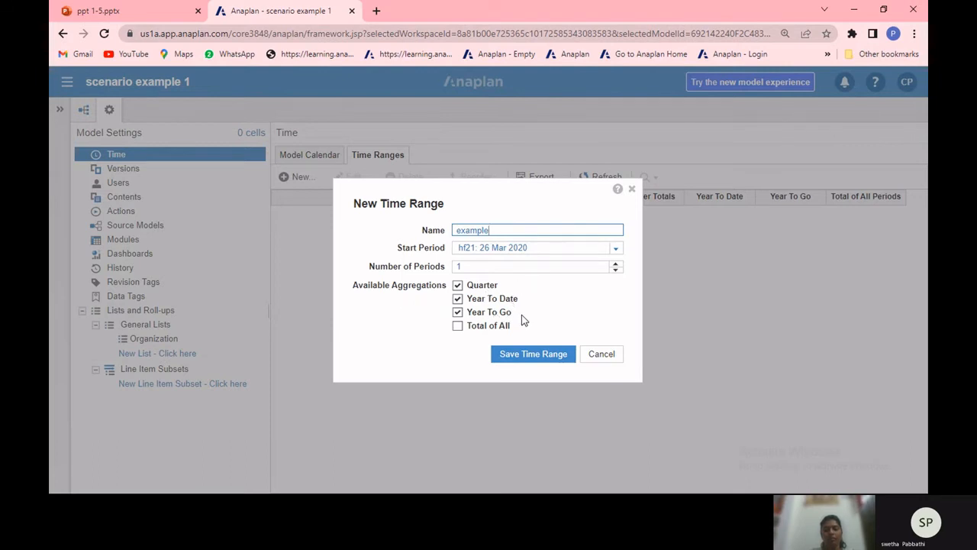
click(525, 356)
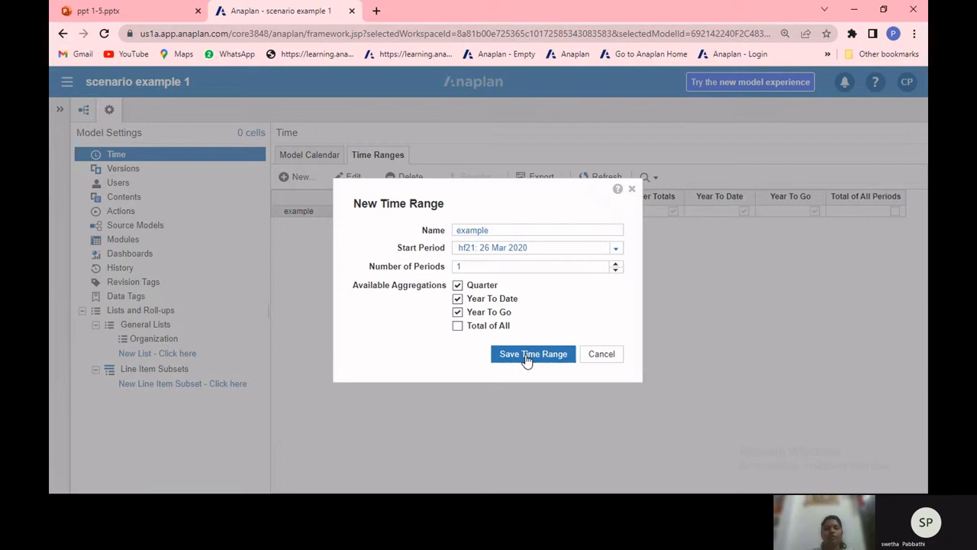
click(526, 356)
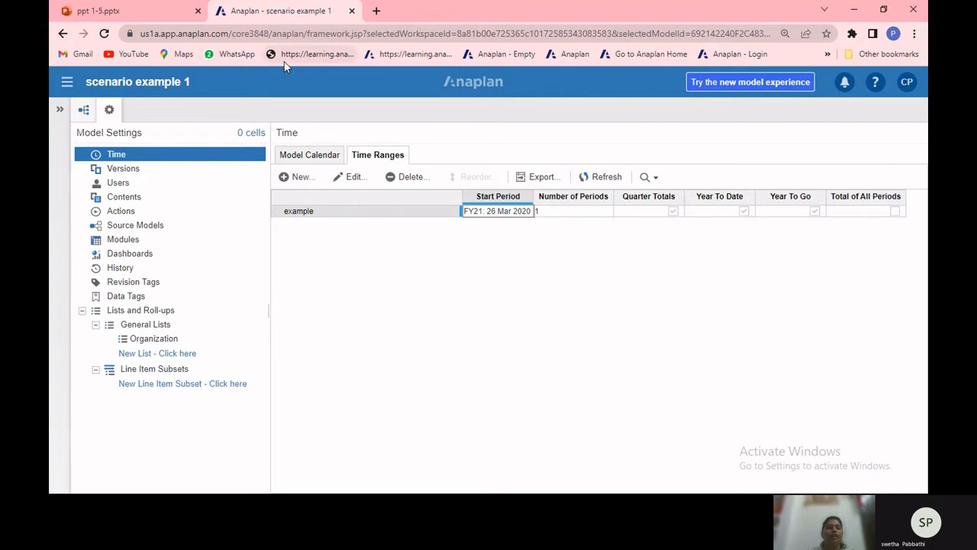
- Switch to the ppt 1-5.pptx presentation in PowerPoint and show the "What is list?" slide
click(131, 6)
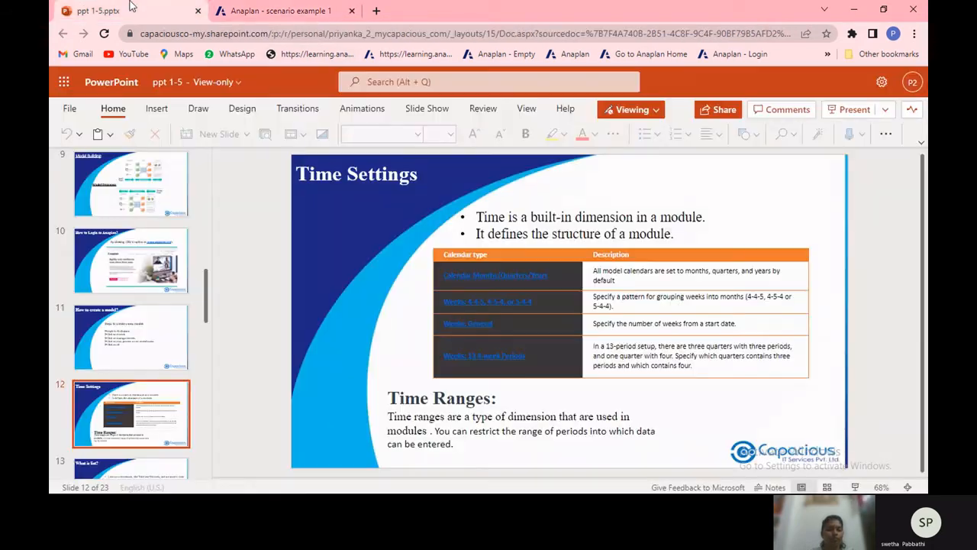
click(153, 471)
click(153, 473)
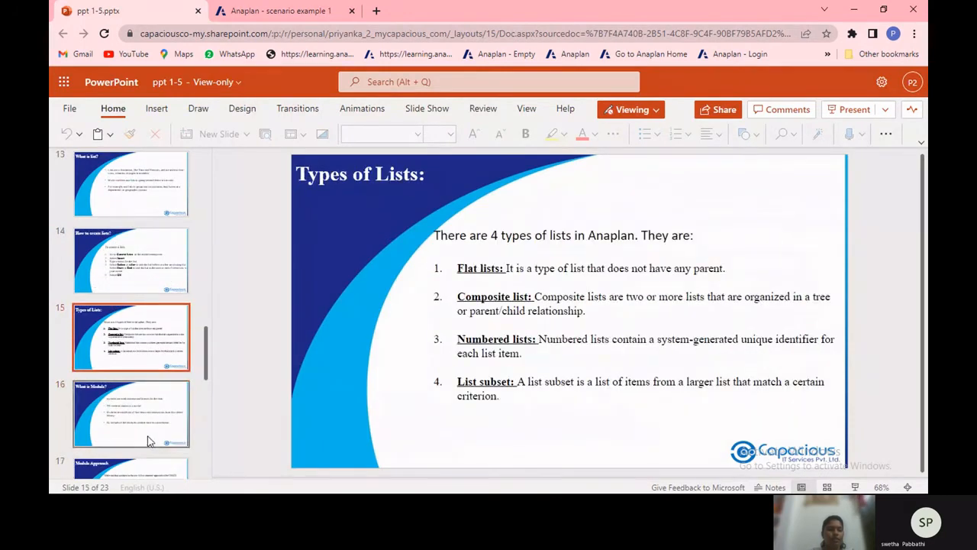
click(155, 184)
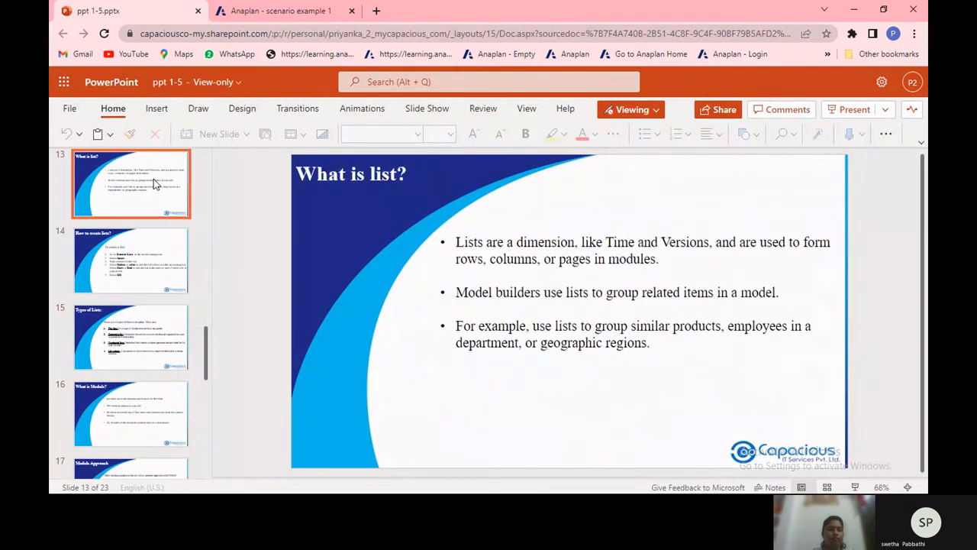
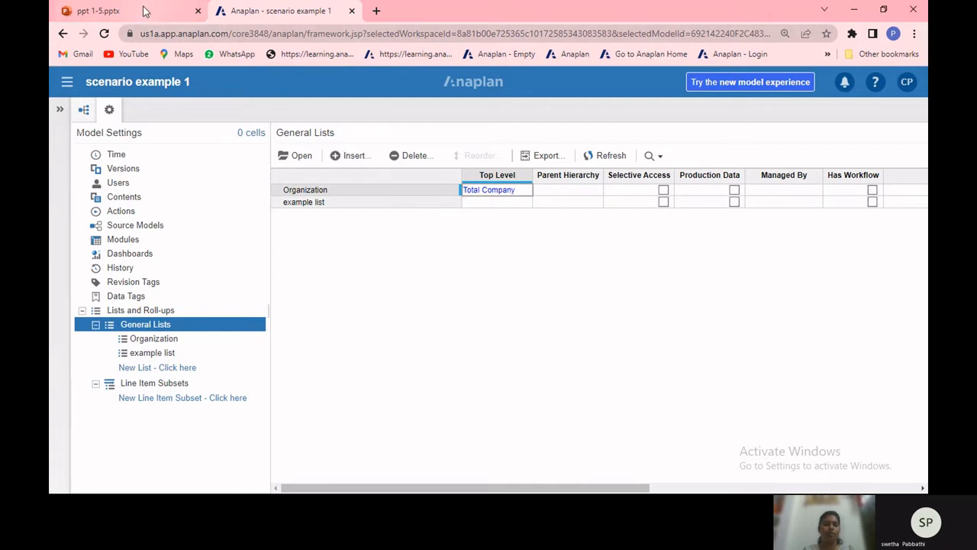
- Return to the PowerPoint presentation and show the "Types of Lists" slide
click(145, 11)
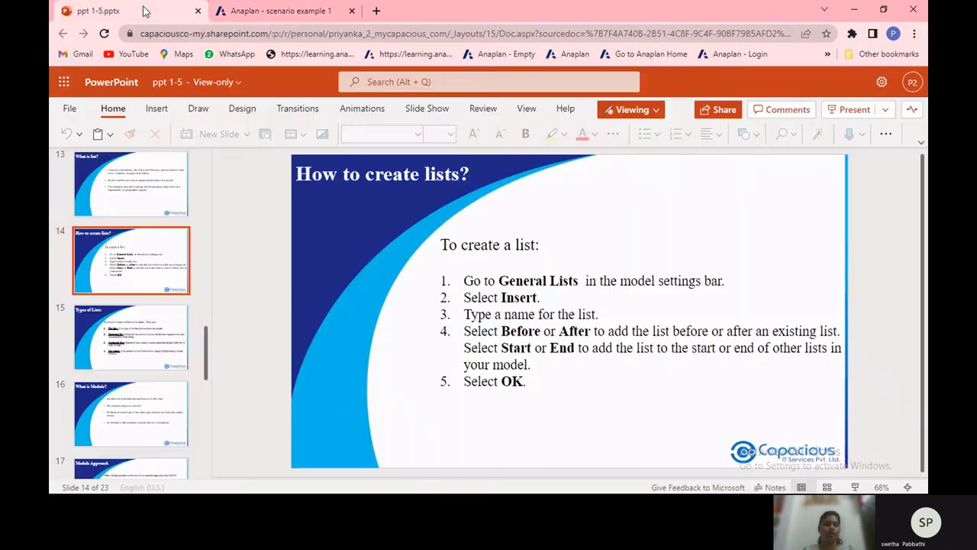
click(144, 329)
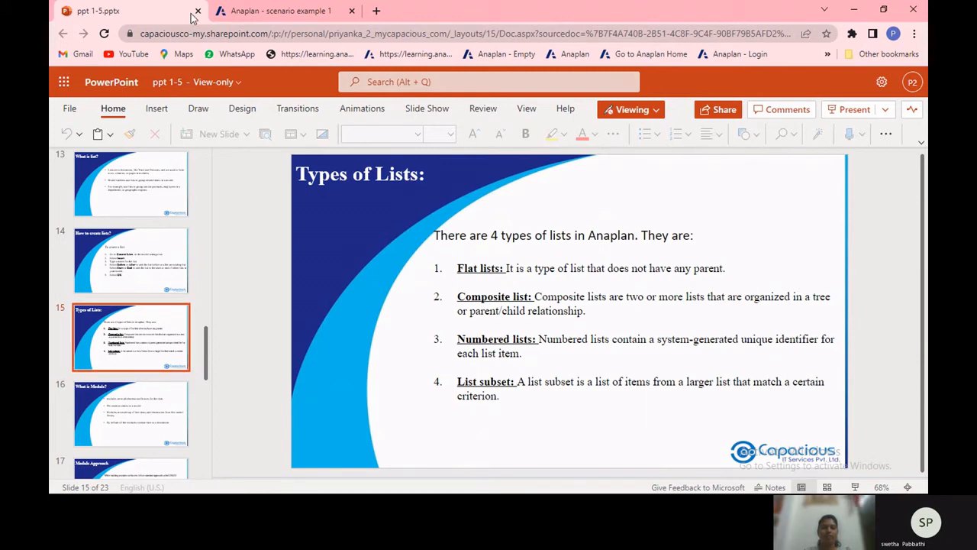
- Switch to the Anaplan model and insert a general list named "Flat list" at the end of the existing lists
click(252, 10)
click(203, 273)
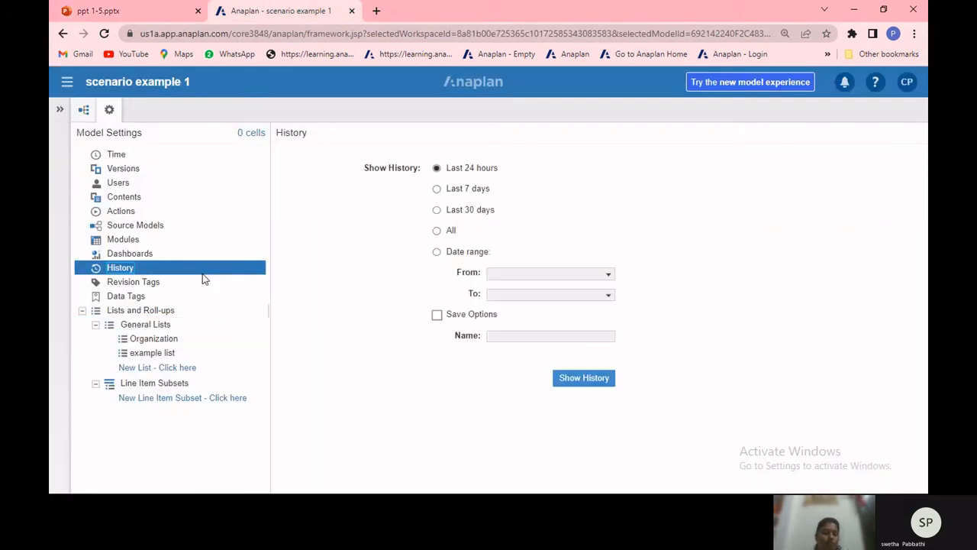
click(208, 342)
click(211, 324)
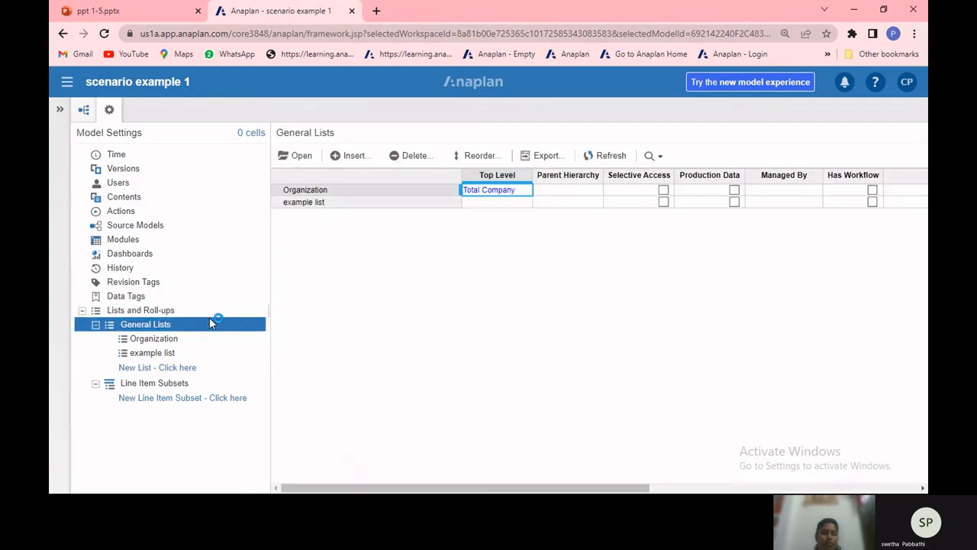
click(342, 157)
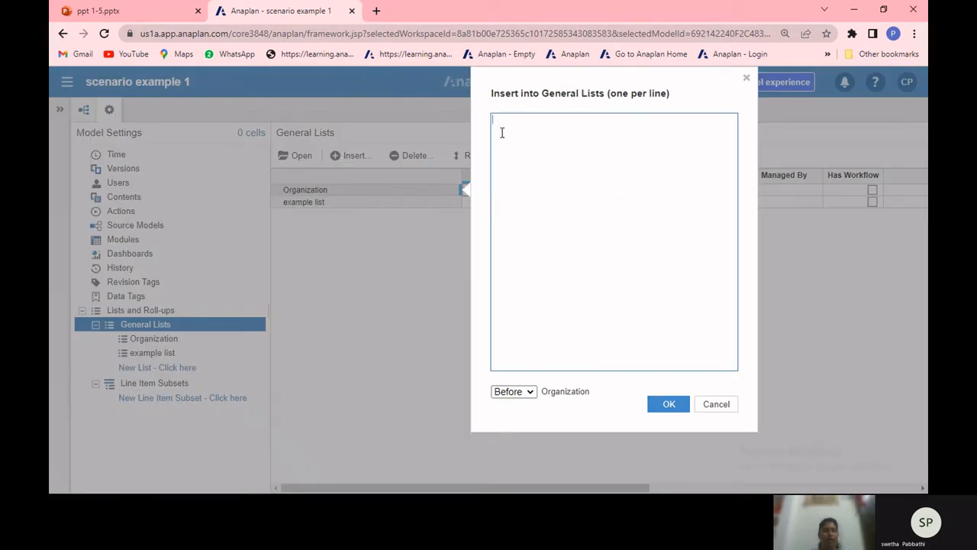
text(F)
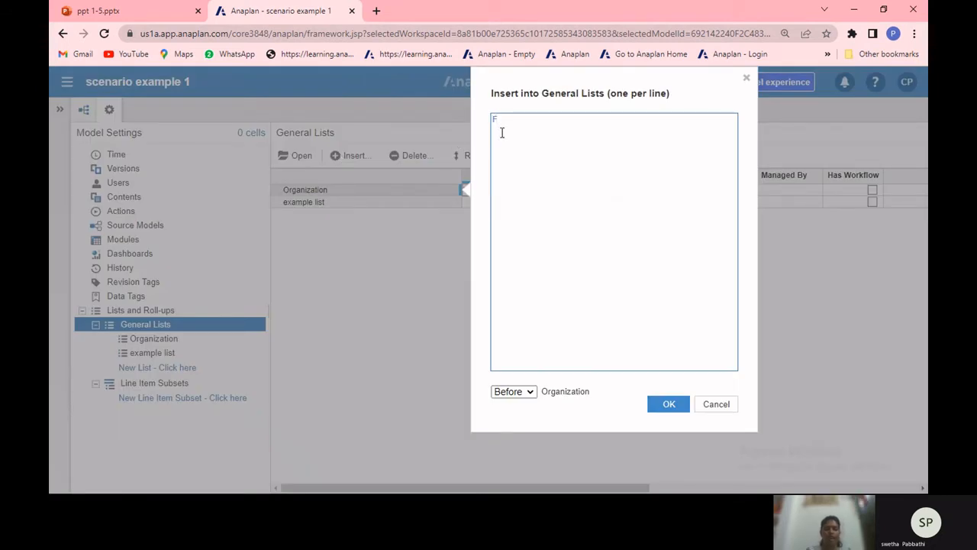
text(lat list)
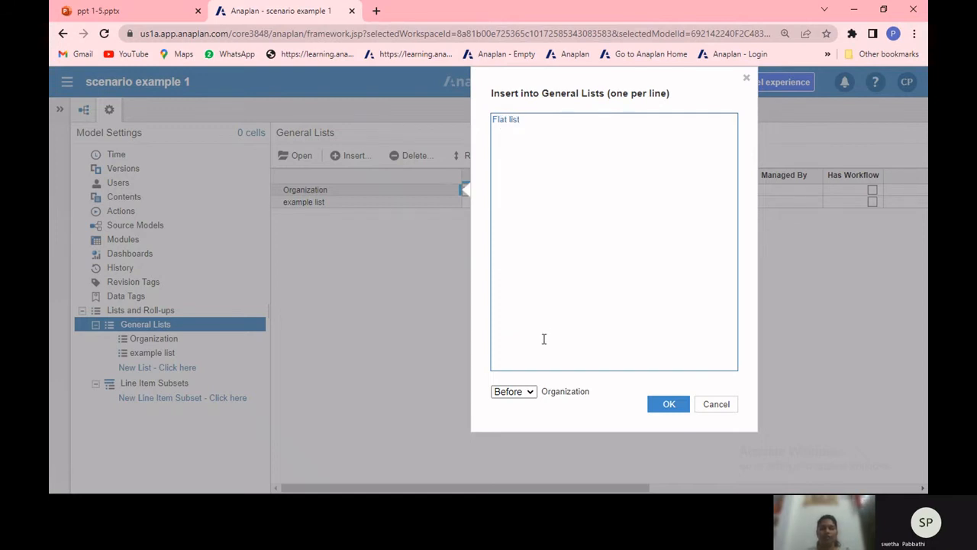
click(534, 392)
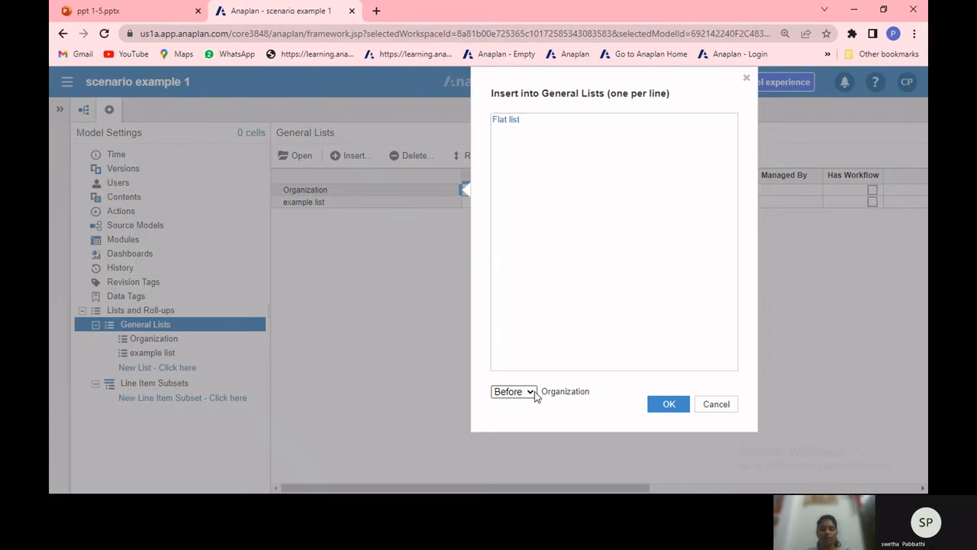
click(534, 393)
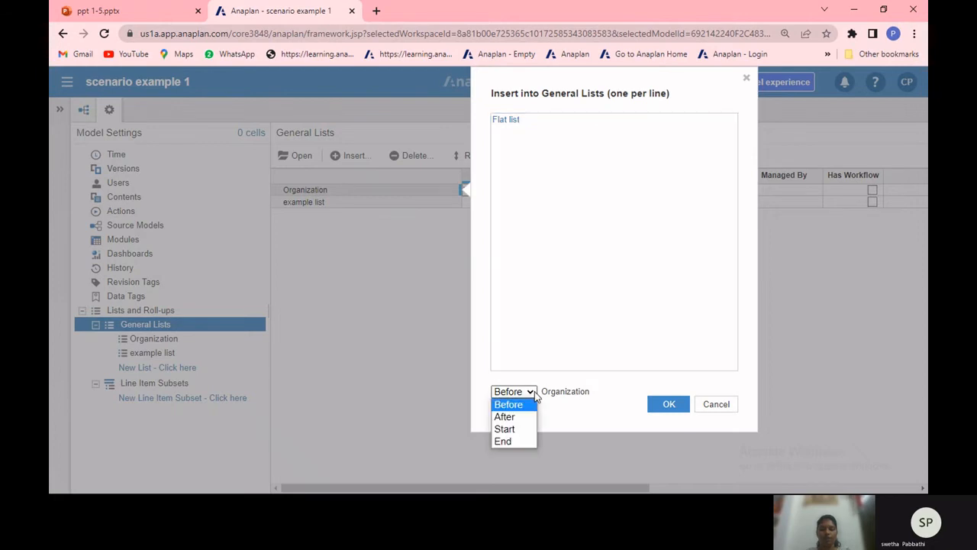
click(516, 441)
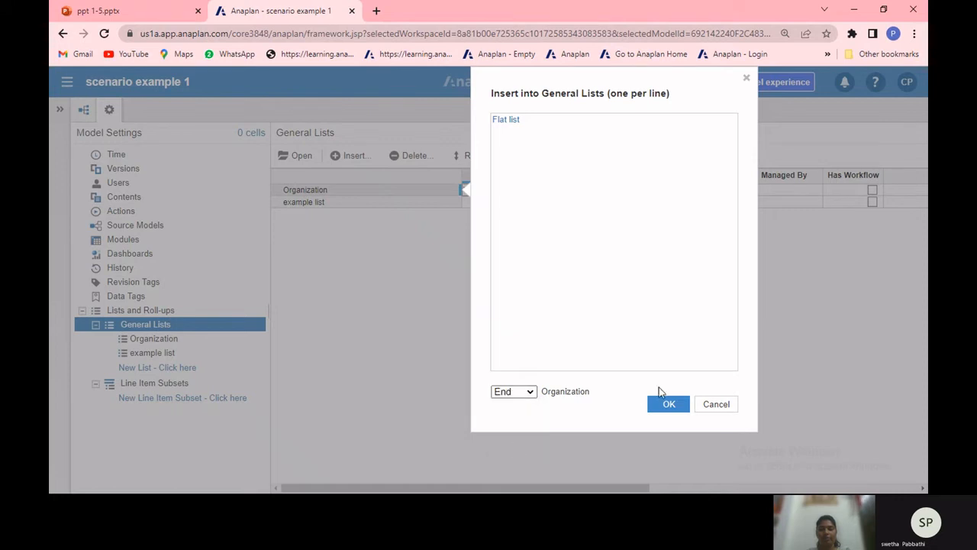
click(663, 410)
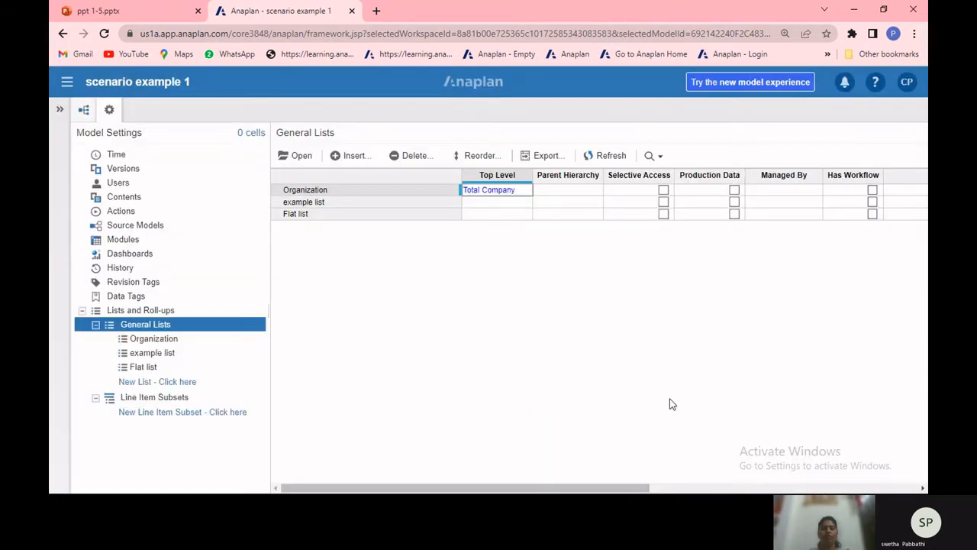
- Open Flat list to look over its tree view, and open example list
click(364, 221)
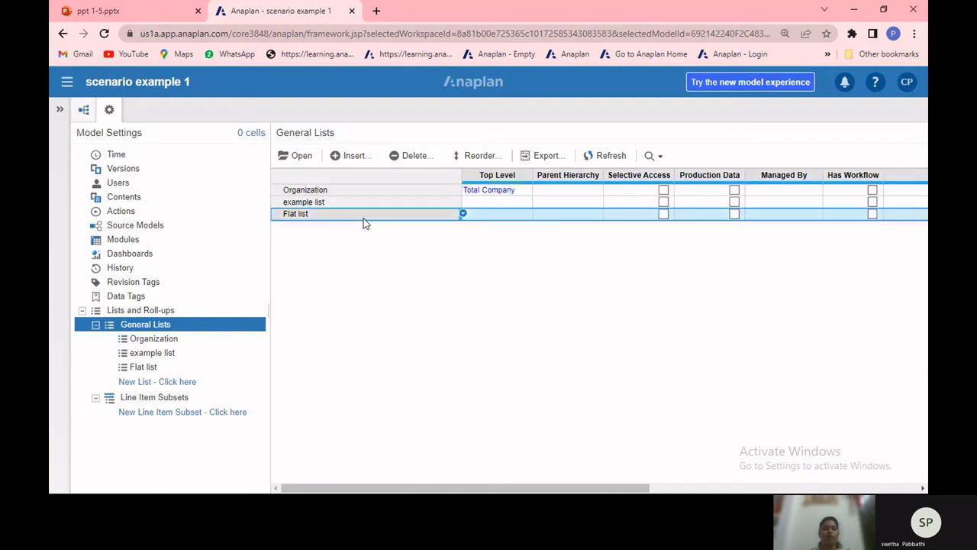
click(308, 158)
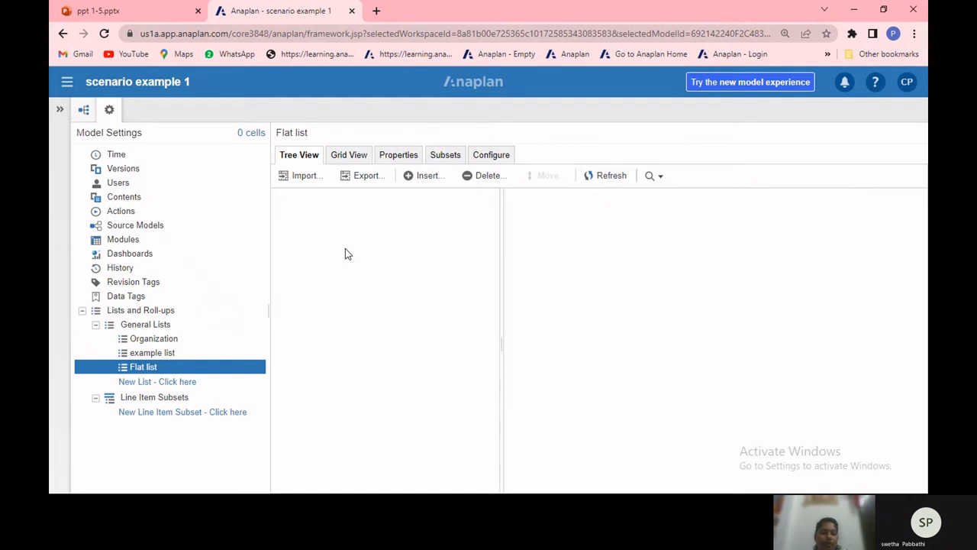
click(191, 353)
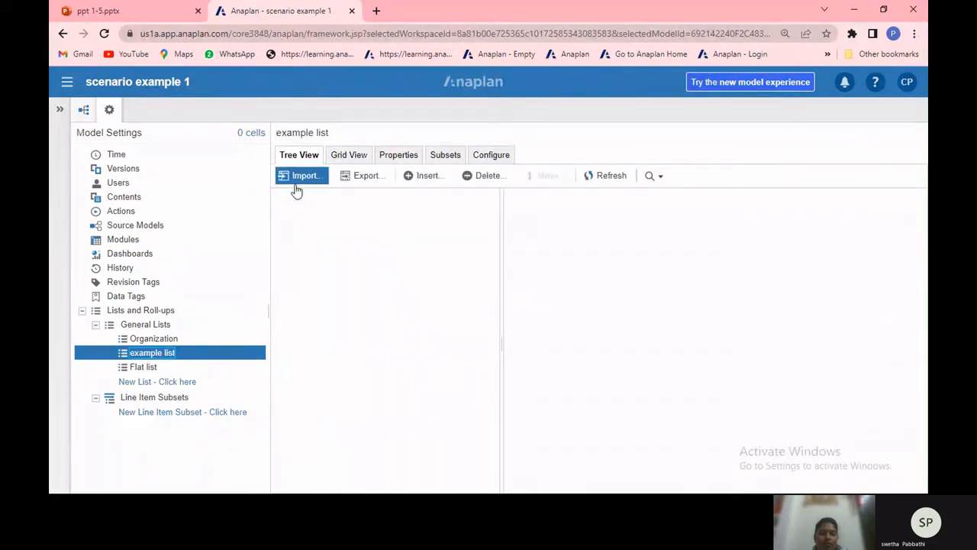
- Insert the items "abcd" and "1234" into example list
click(432, 176)
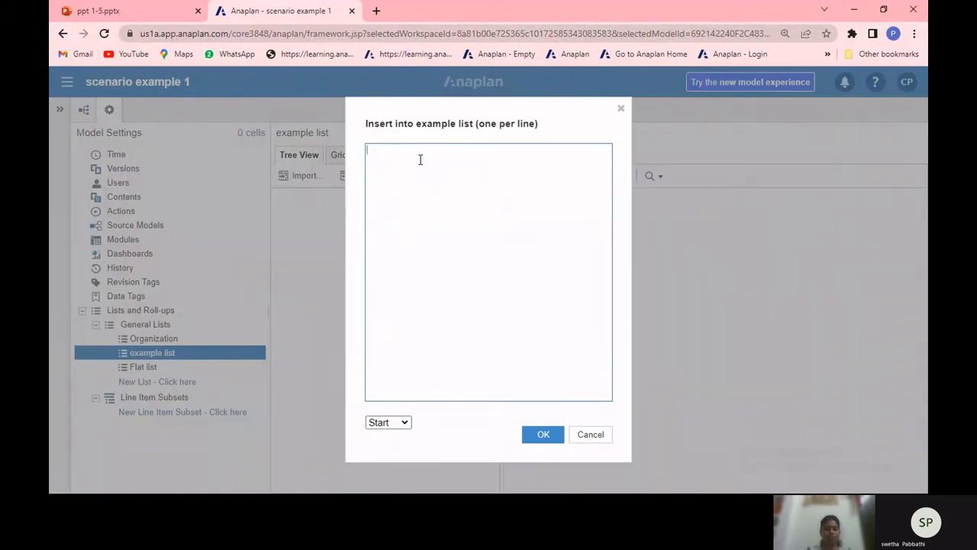
text(abcd)
key(Return)
text(1234)
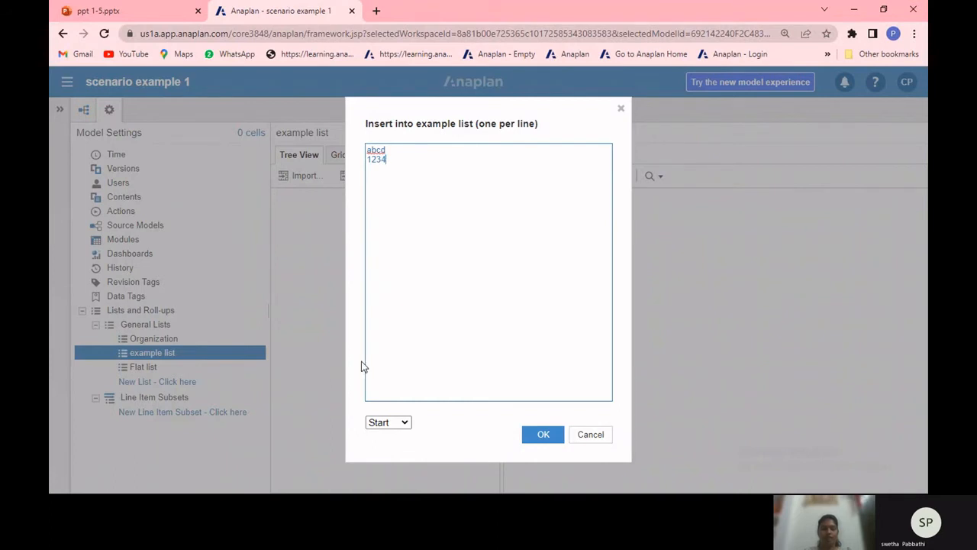
click(404, 424)
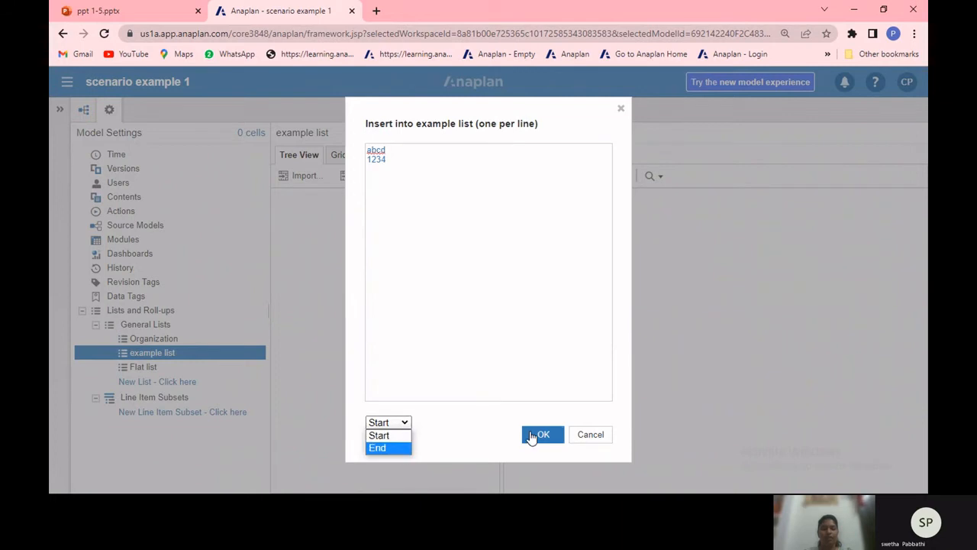
click(537, 436)
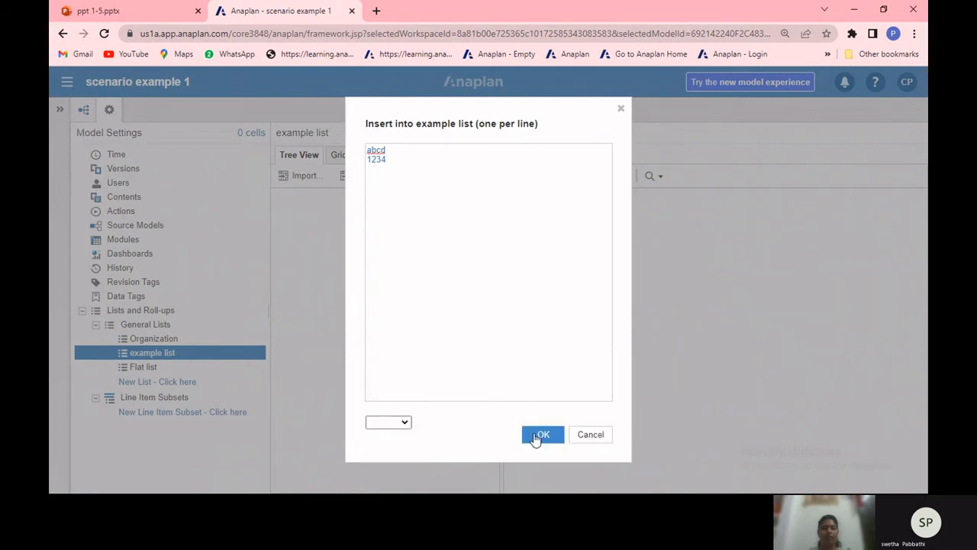
click(537, 437)
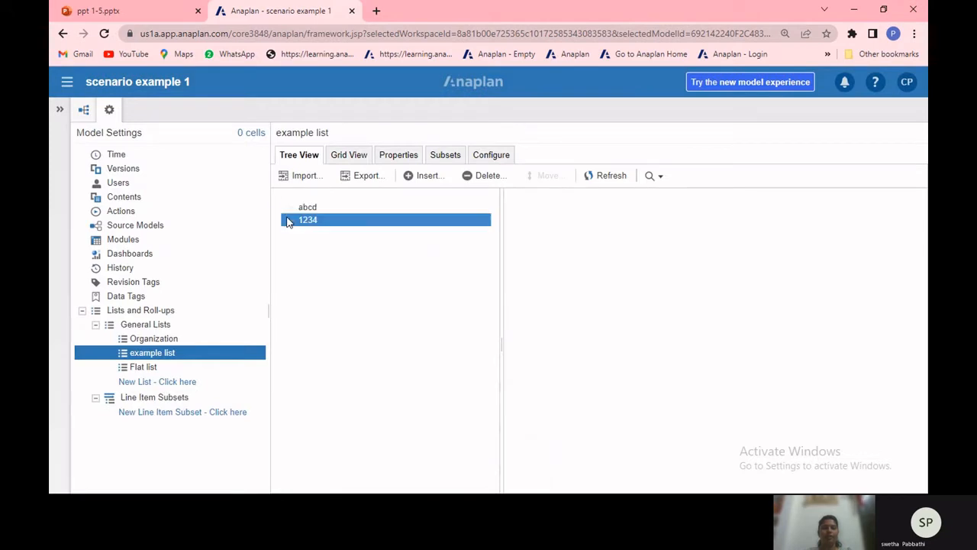
- In the grid view of example list, set the code of item abcd to "ab" and open the code cell of item 1234
click(362, 155)
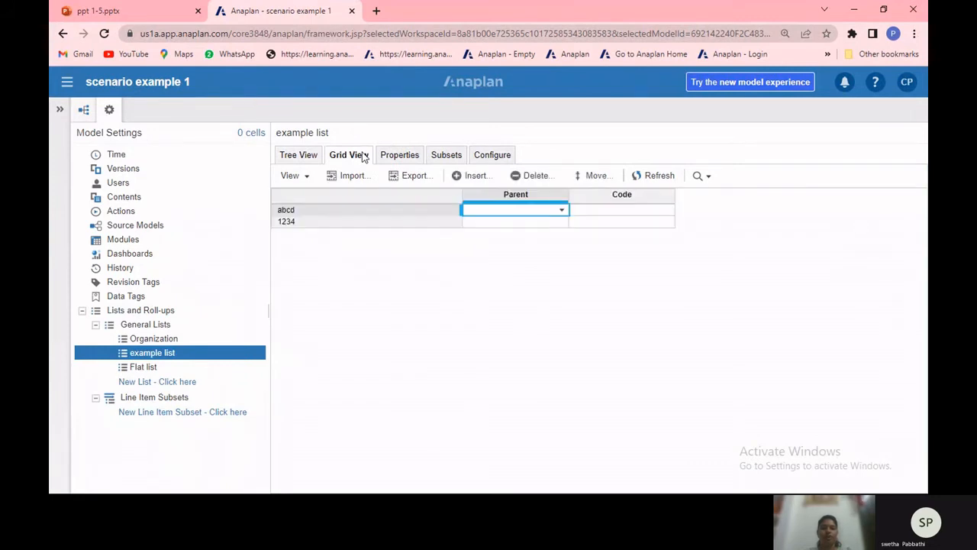
double_click(577, 211)
text(ab)
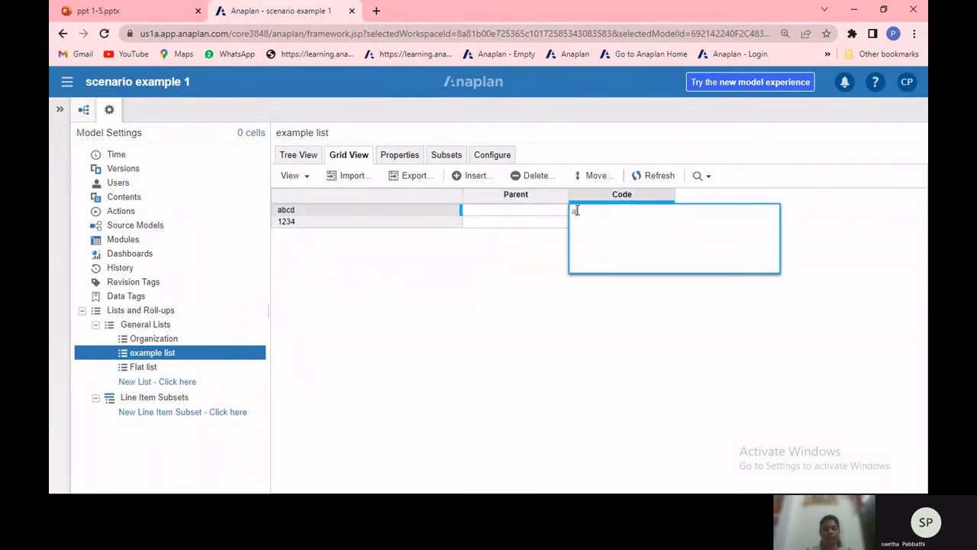
key(Return)
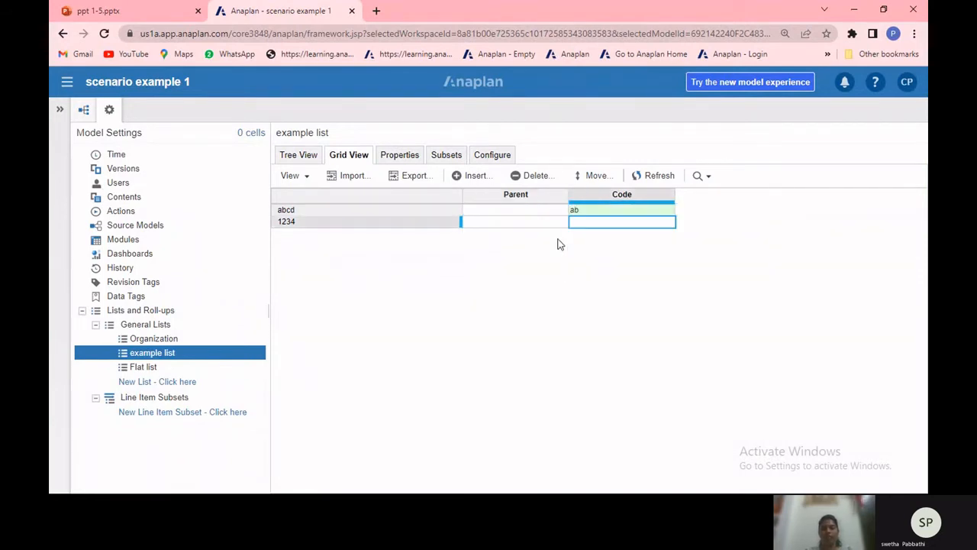
double_click(600, 223)
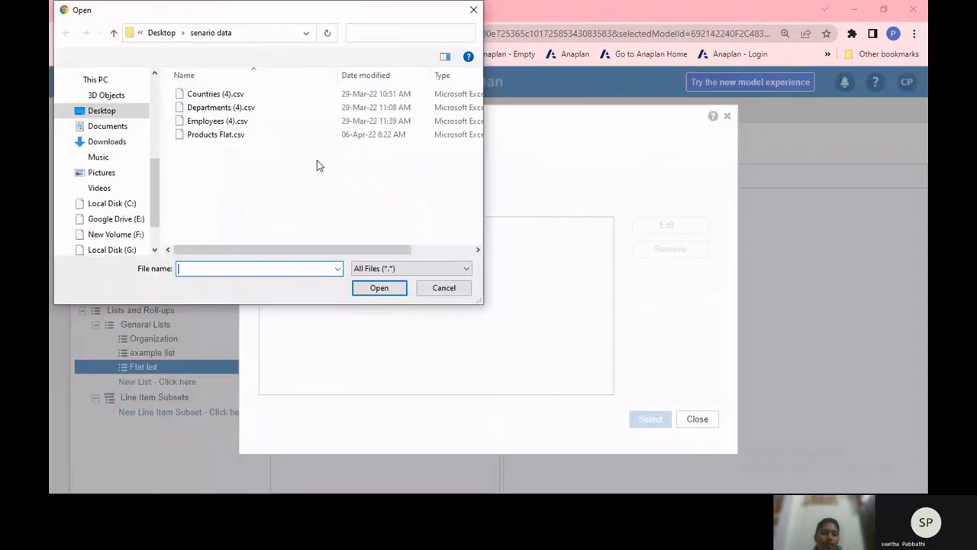
- Upload Products Flat.csv as the import source for Flat list and set it as the default file for Admins Only
double_click(207, 135)
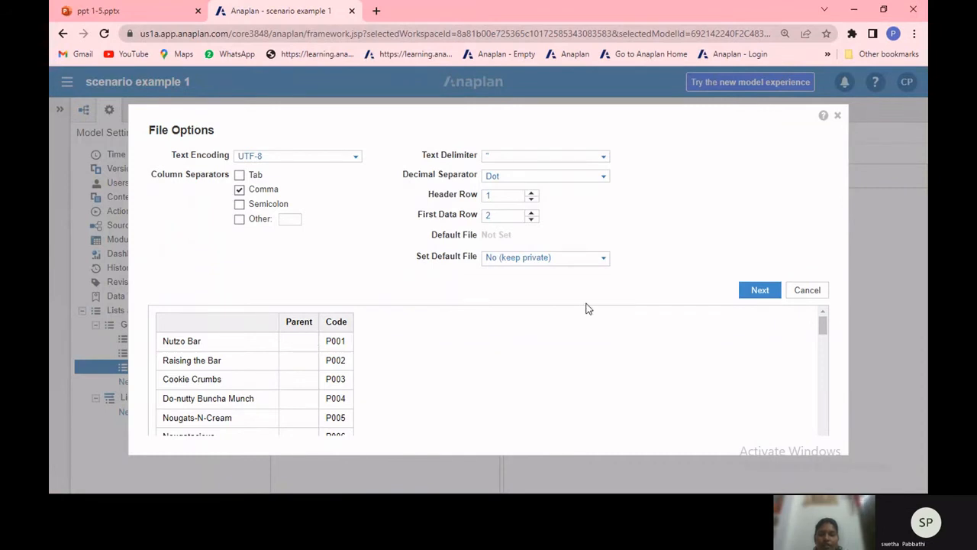
click(604, 263)
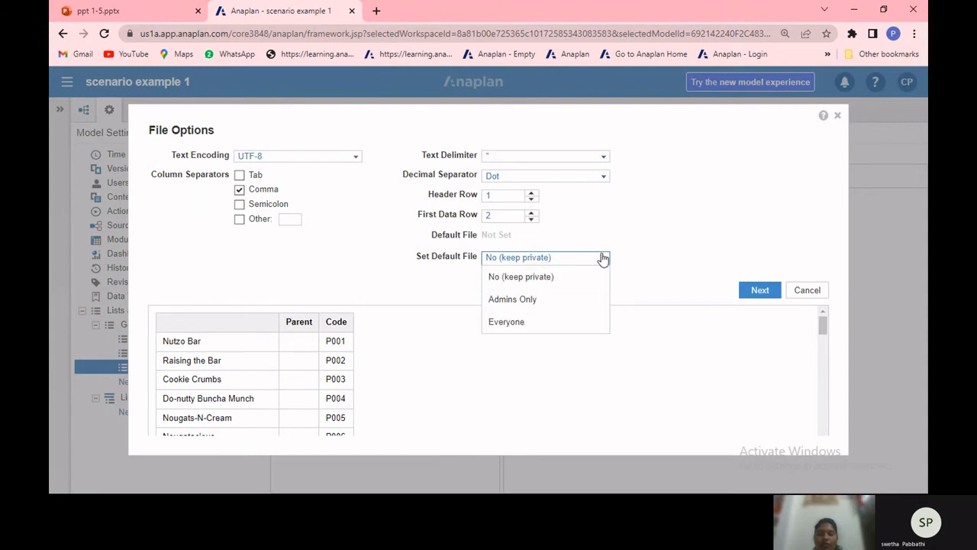
click(545, 303)
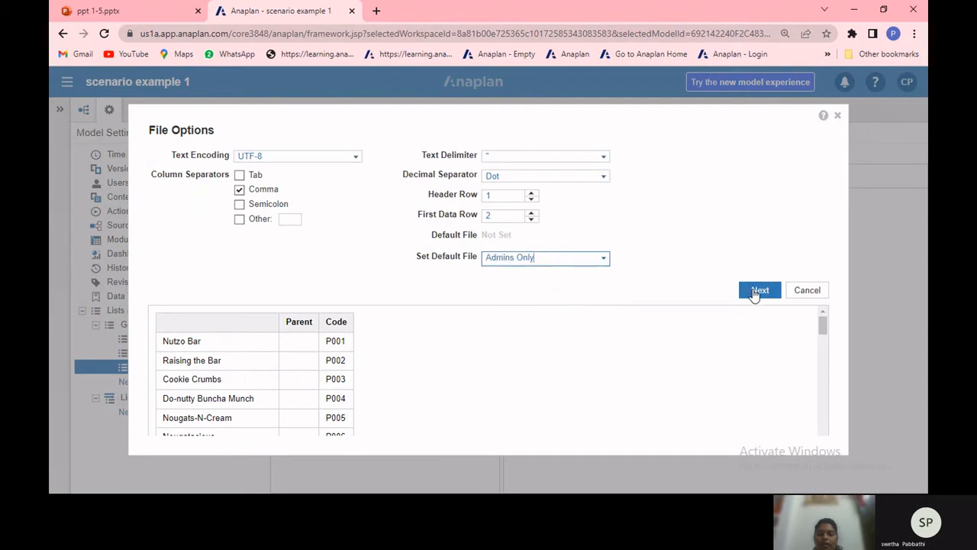
click(760, 290)
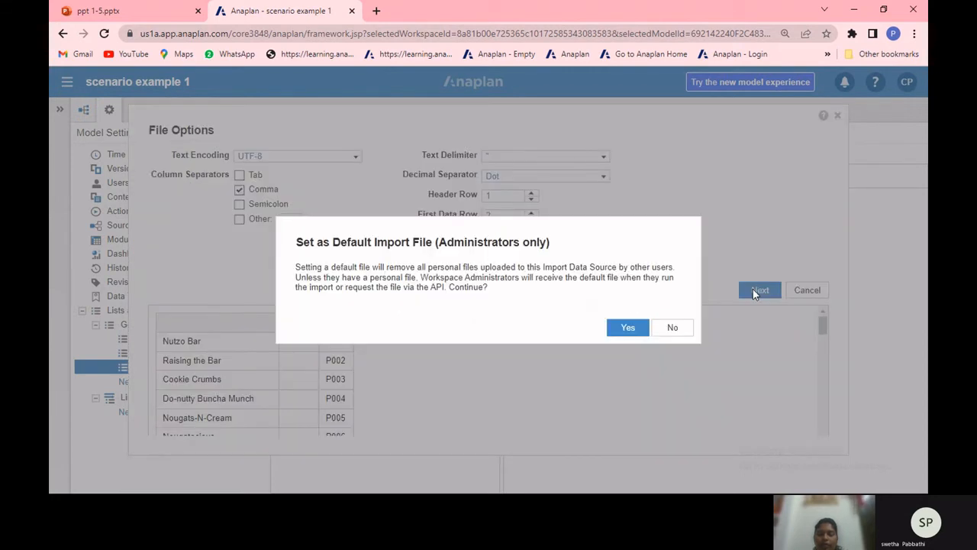
click(624, 327)
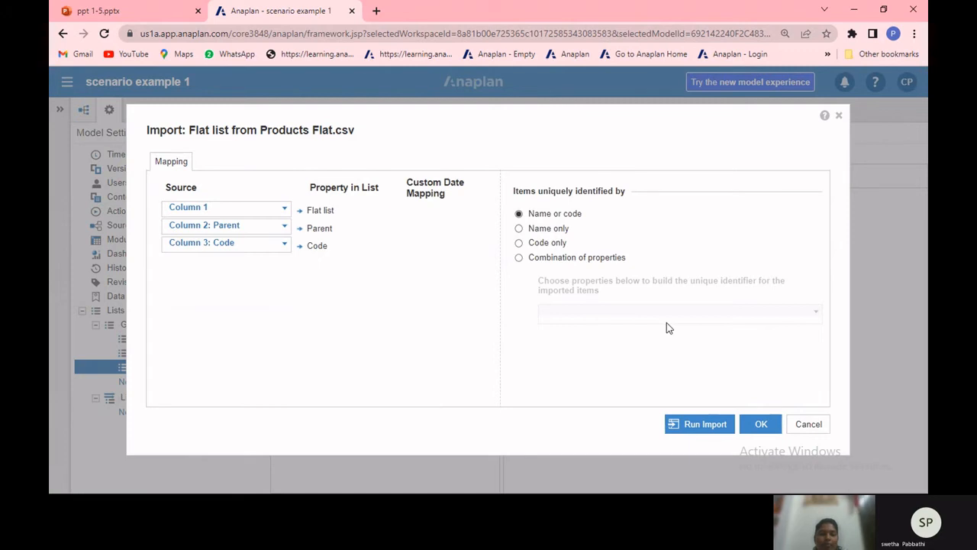
- In the Flat list import mapping, keep Column 1 as the source for the list items and clear the source for Parent
click(284, 212)
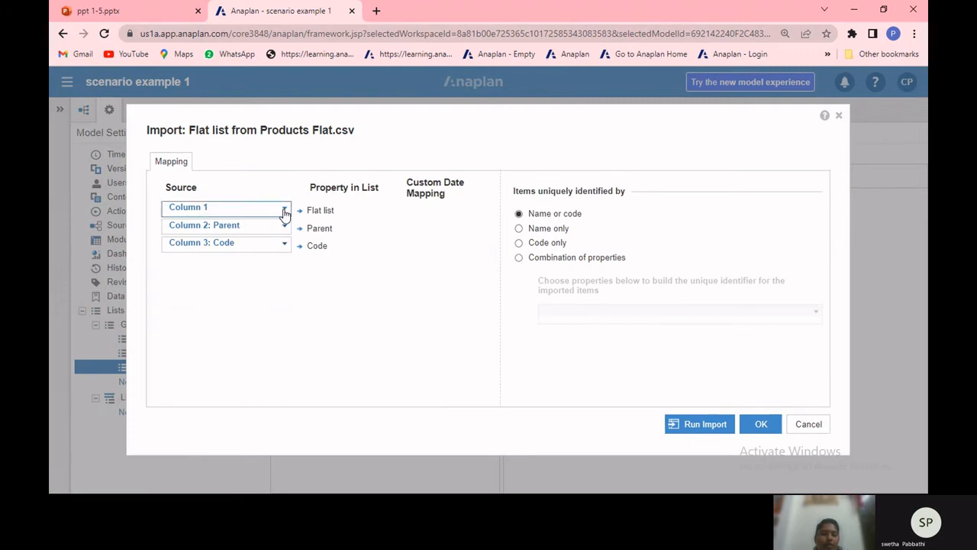
click(284, 212)
click(264, 252)
click(258, 228)
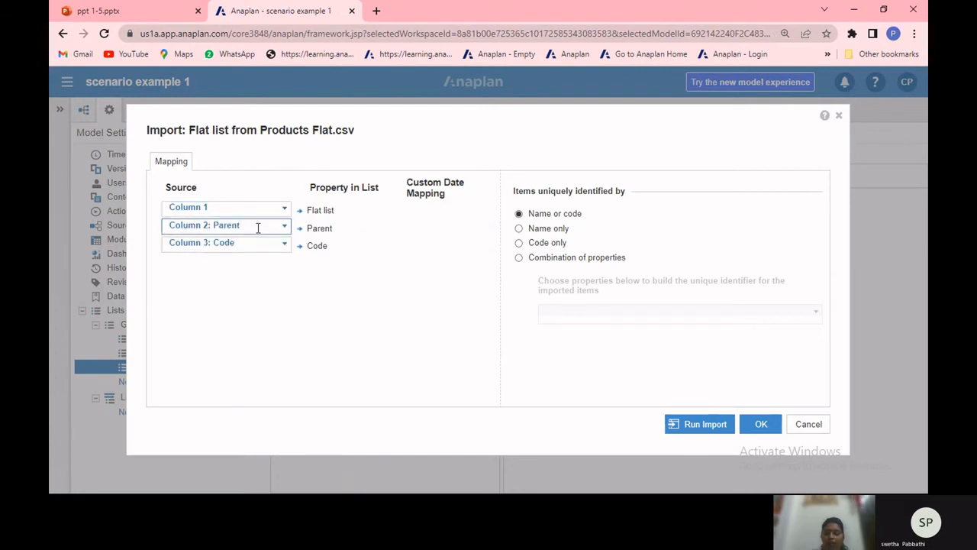
key(BackSpace)
key(BackSpace)
key(BackSpace)
key(BackSpace)
key(BackSpace)
key(BackSpace)
key(BackSpace)
key(BackSpace)
key(BackSpace)
key(BackSpace)
key(BackSpace)
key(BackSpace)
key(BackSpace)
key(BackSpace)
key(BackSpace)
key(BackSpace)
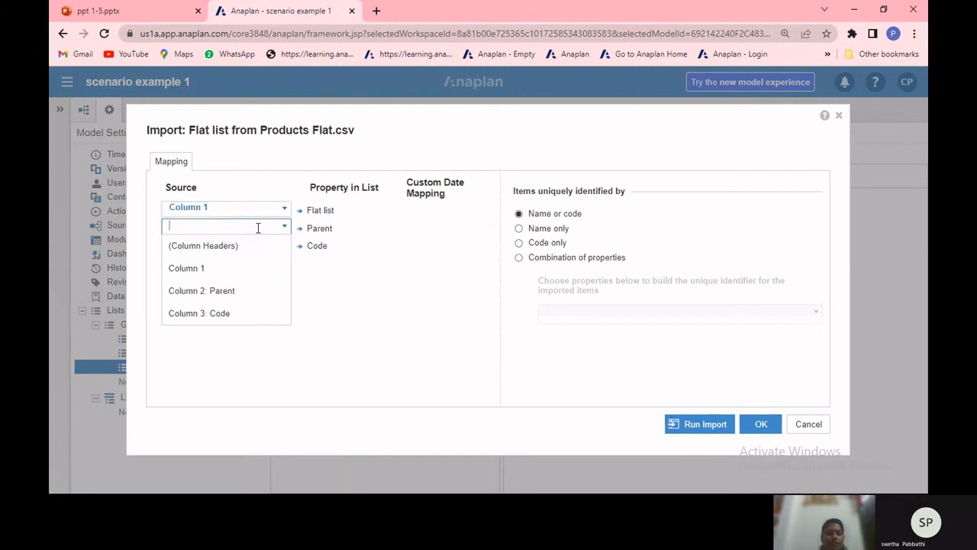
click(321, 326)
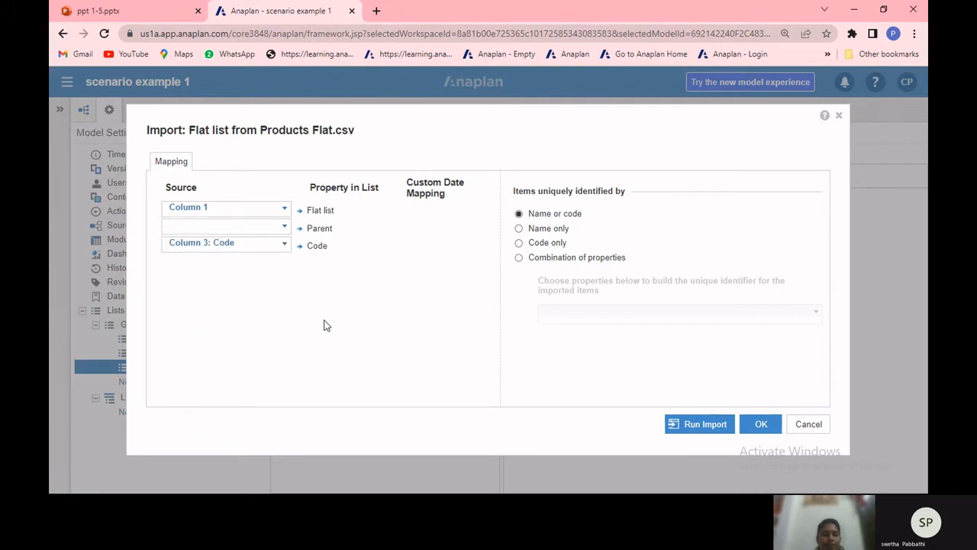
- Map Column 3: Code to the Code property, run the Flat list import and close its result summary
click(287, 252)
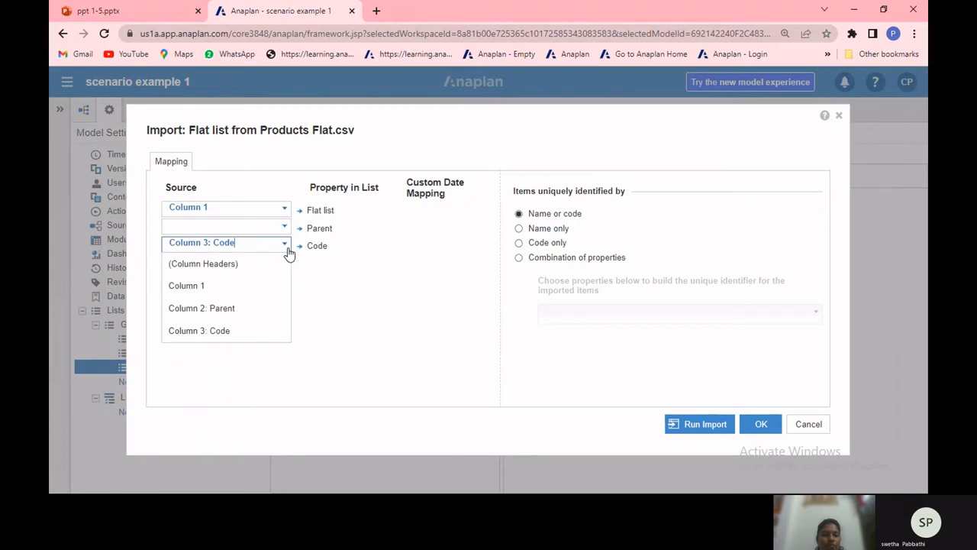
click(267, 336)
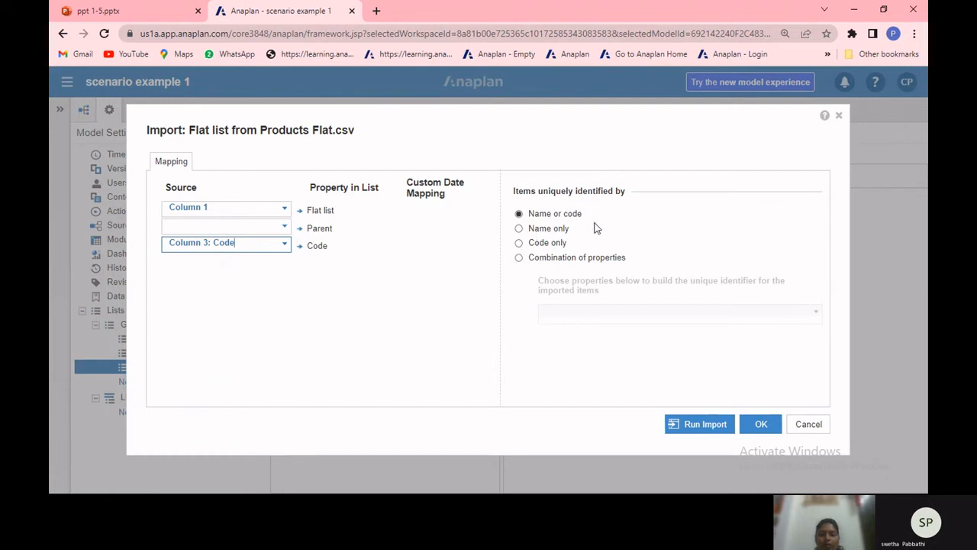
click(708, 427)
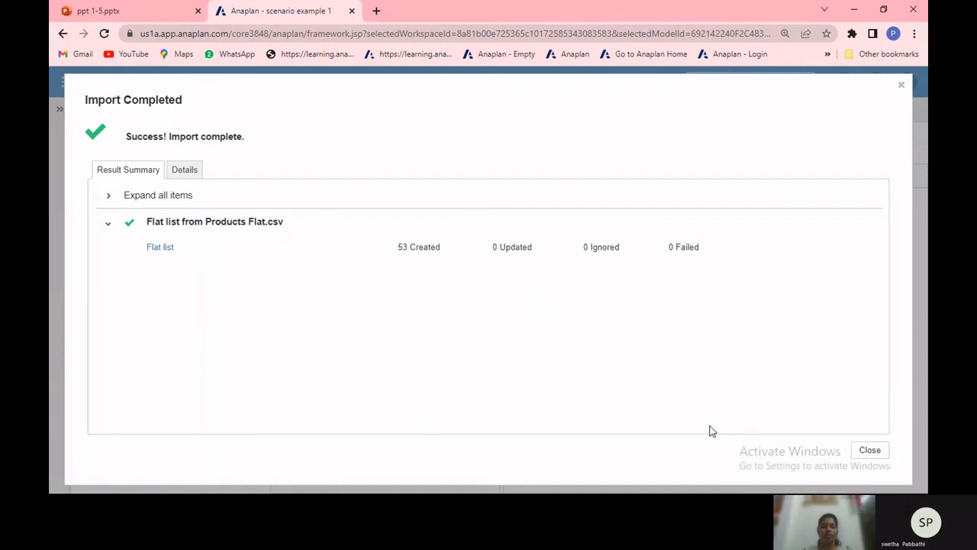
click(868, 451)
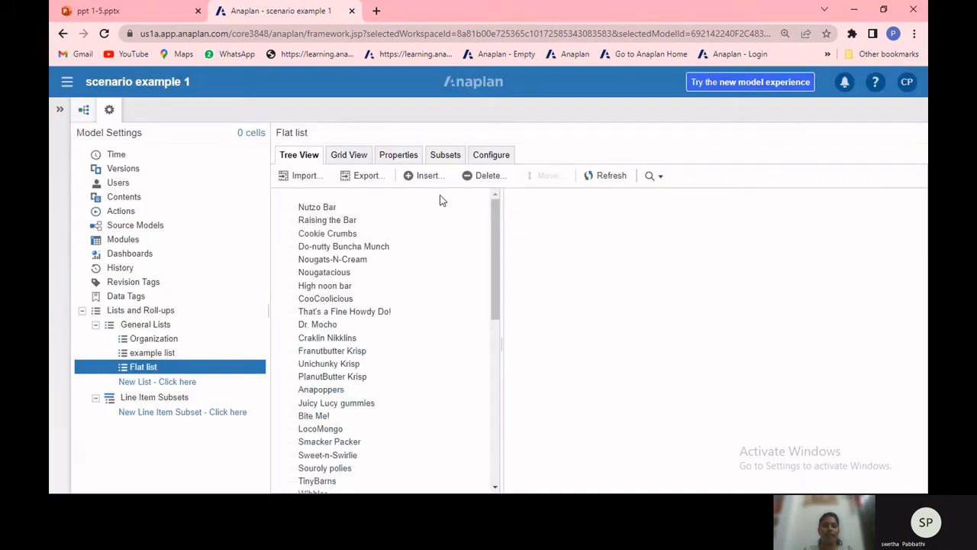
- Look over the imported products in Flat list, inspecting Do-nutty Buncha Munch in the tree view and the codes in the grid view
click(408, 245)
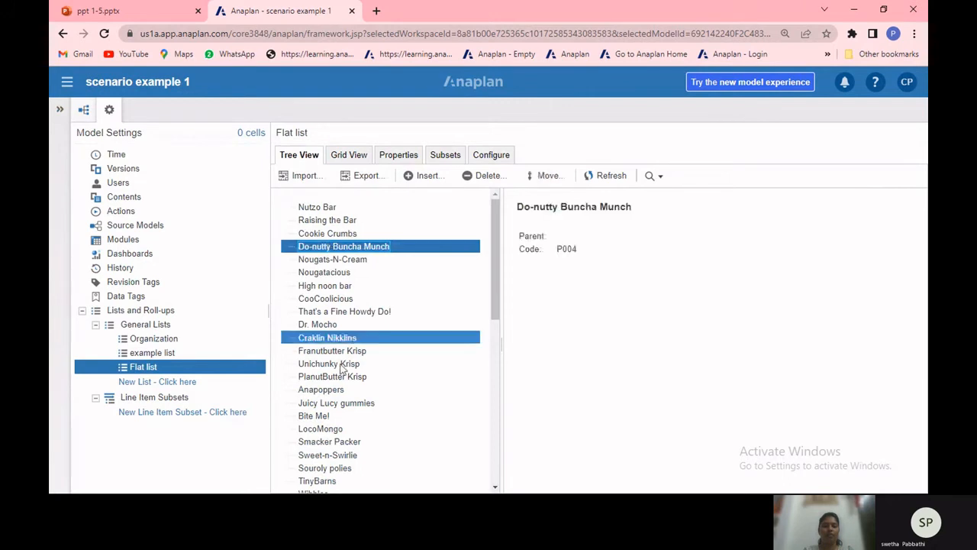
click(347, 155)
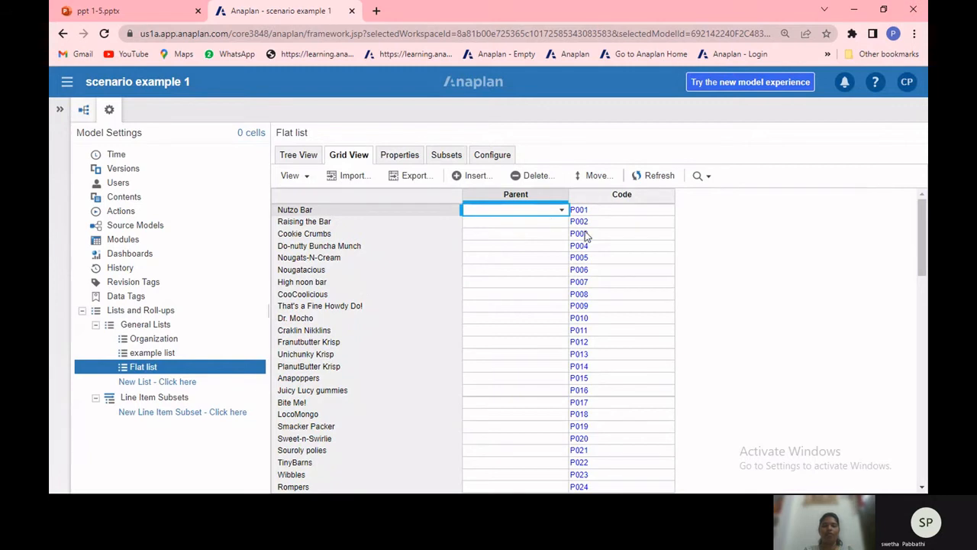
- Switch to the ppt 1-5.pptx presentation in PowerPoint and show the "Types of Lists" slide
click(164, 12)
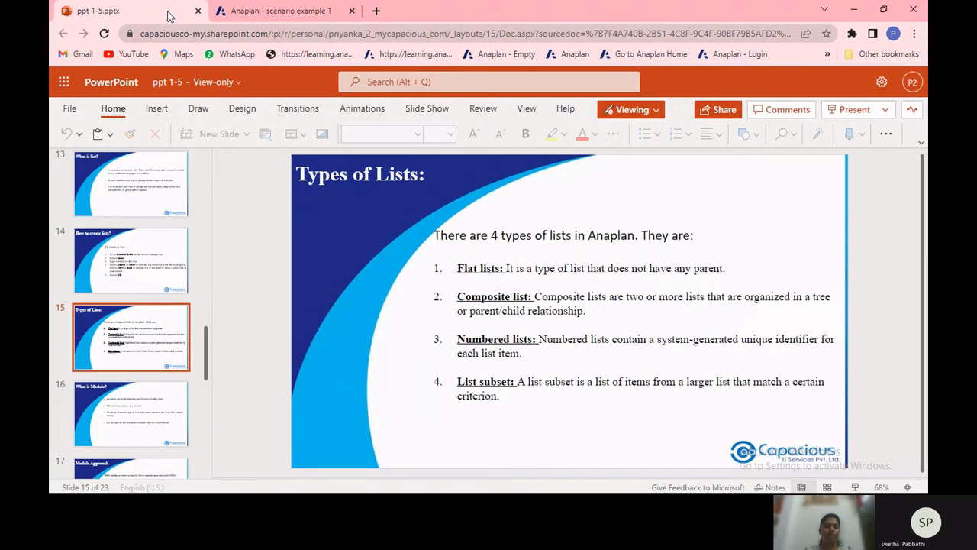
click(152, 399)
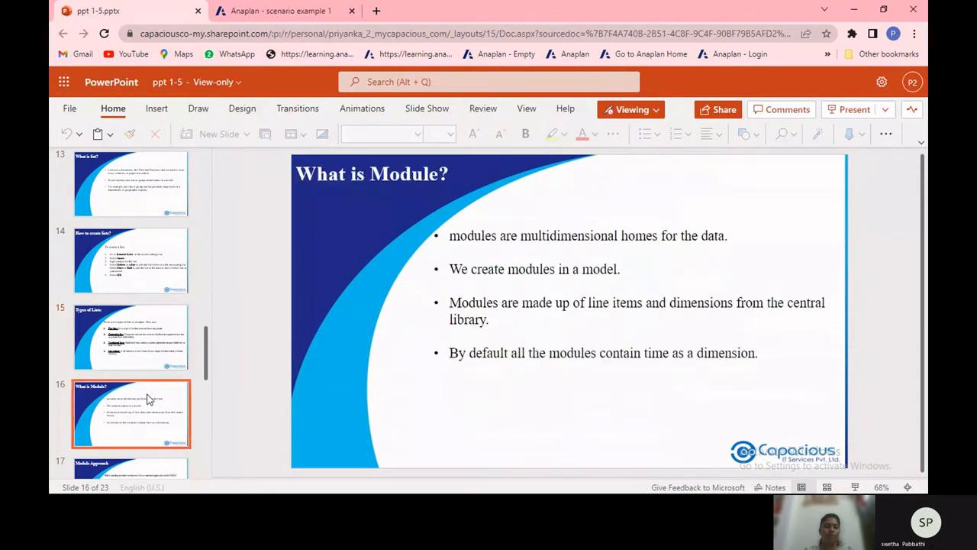
click(142, 352)
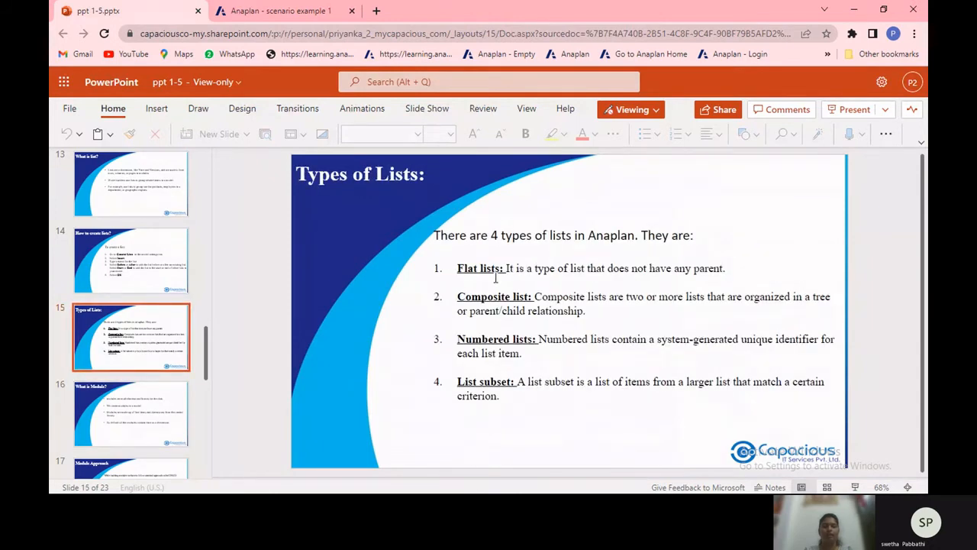
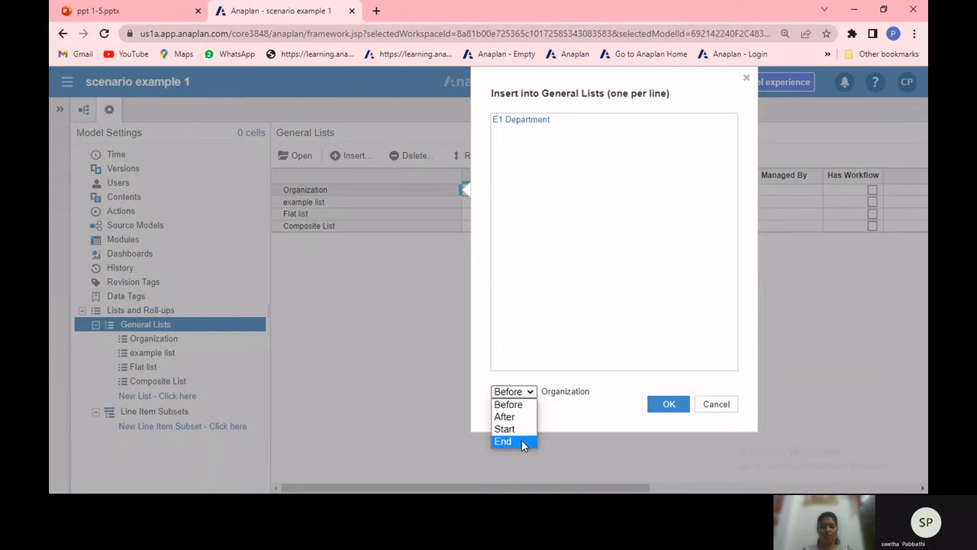
- Insert the general list "E1 Department" at the end of the existing lists and open it
click(522, 440)
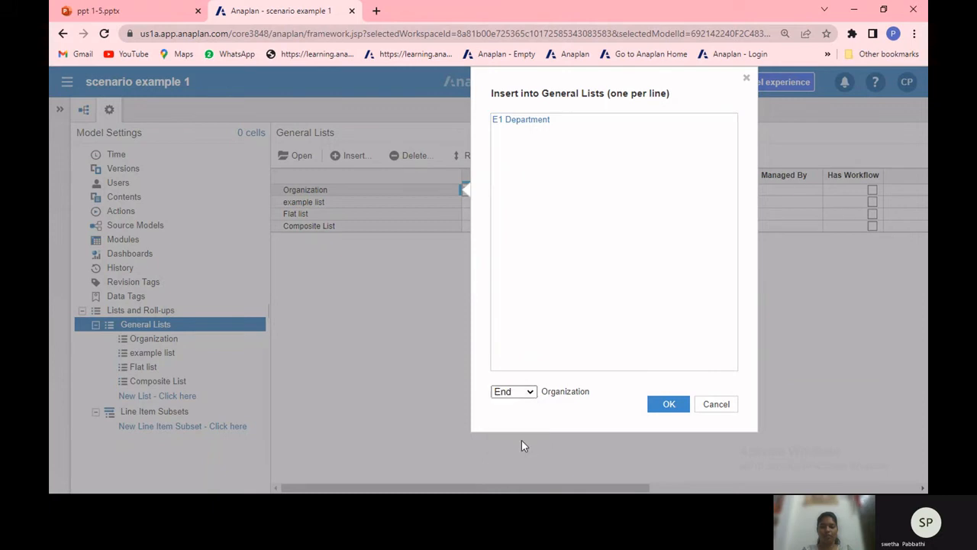
click(672, 412)
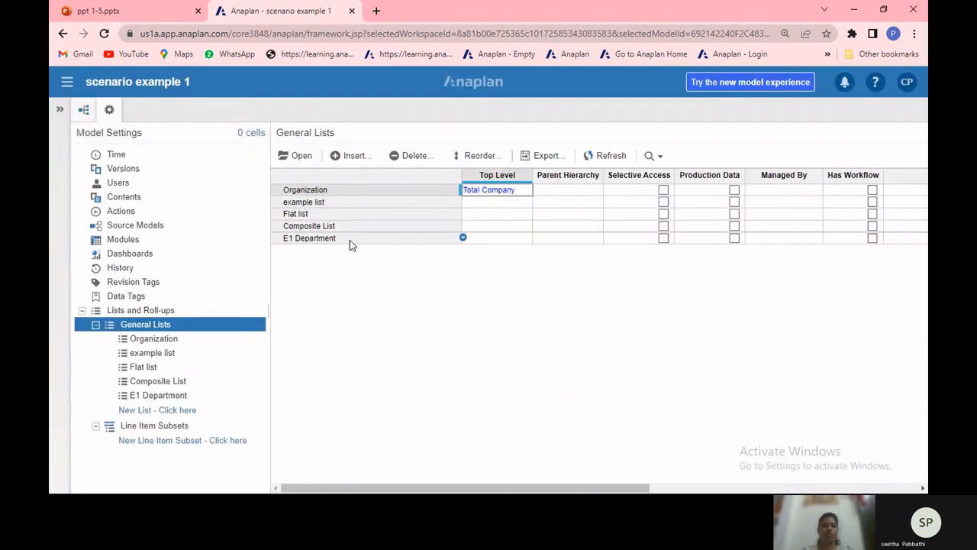
click(350, 240)
click(306, 158)
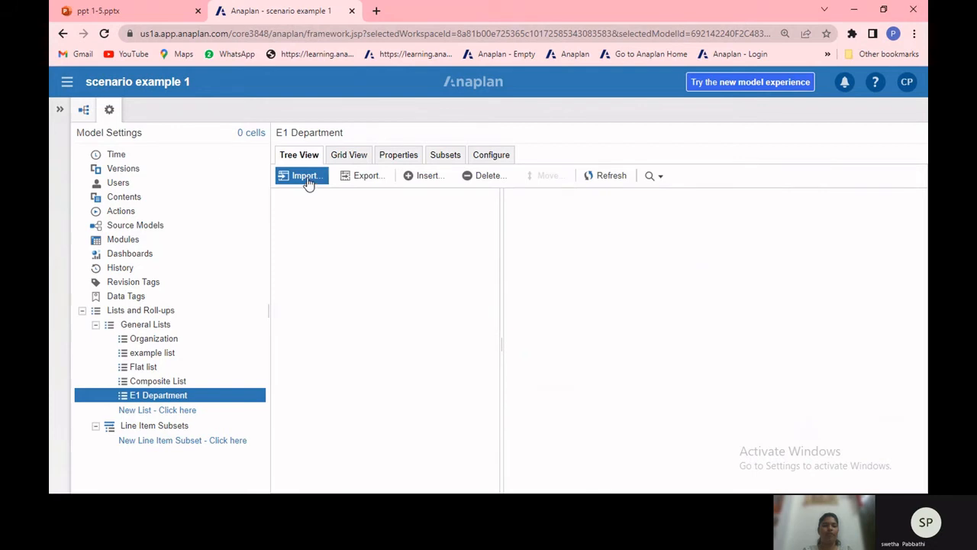
- Upload Departments (4).csv from the senario data folder as the import source for E1 Department
click(308, 181)
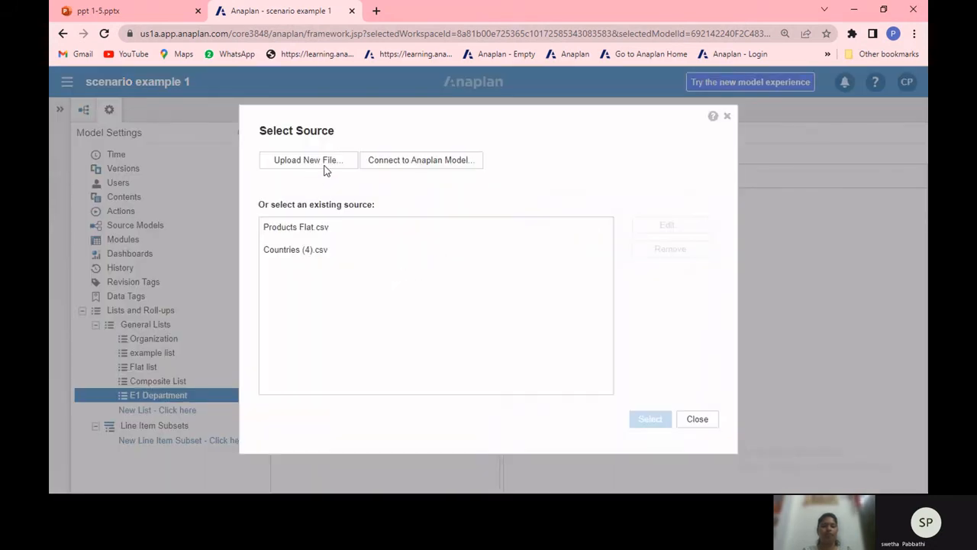
click(324, 167)
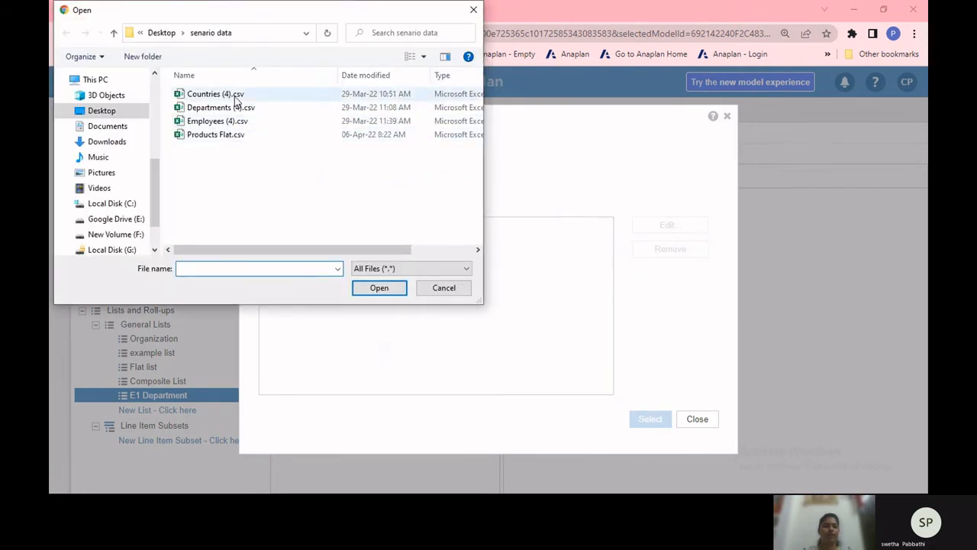
click(239, 109)
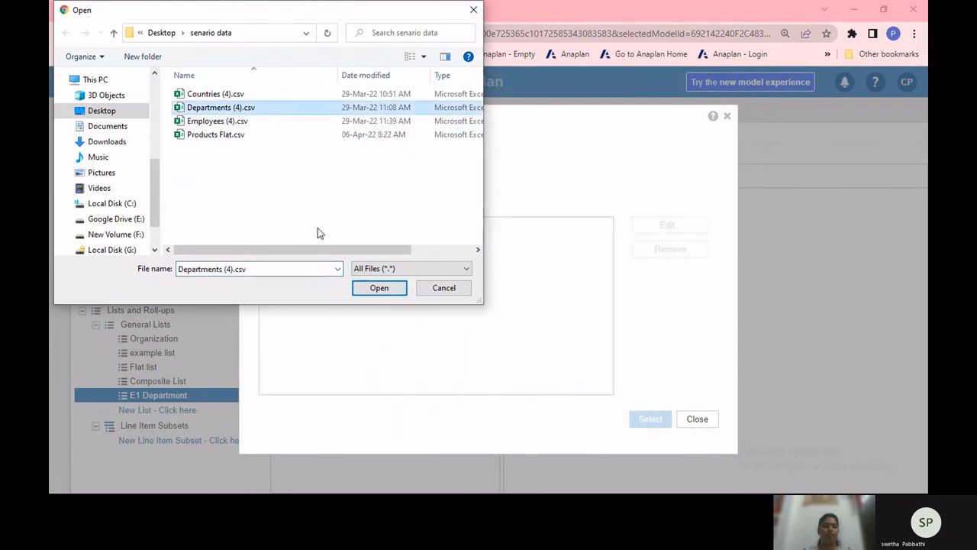
click(385, 293)
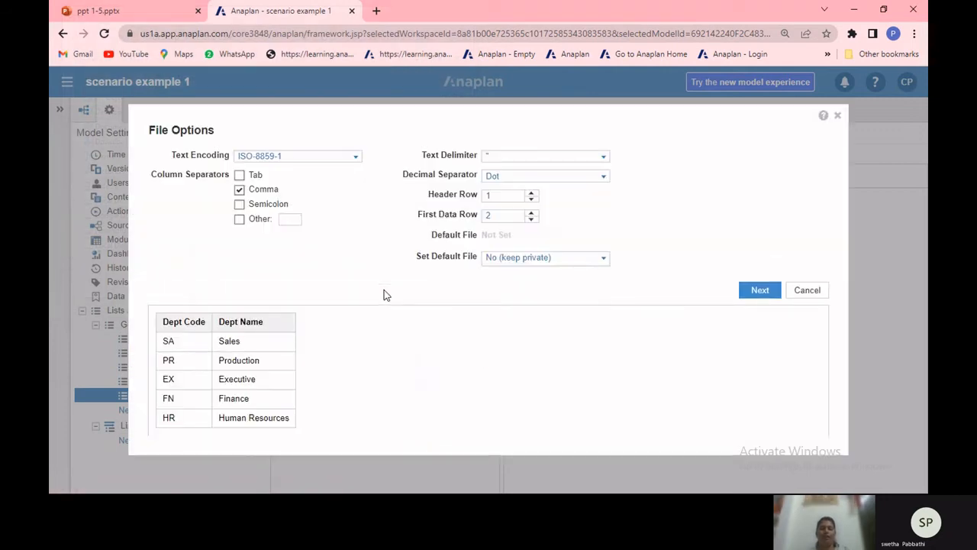
- Set the Departments (4).csv default file to Admins Only, accept it as the administrators' import file, and continue to the mapping
click(604, 264)
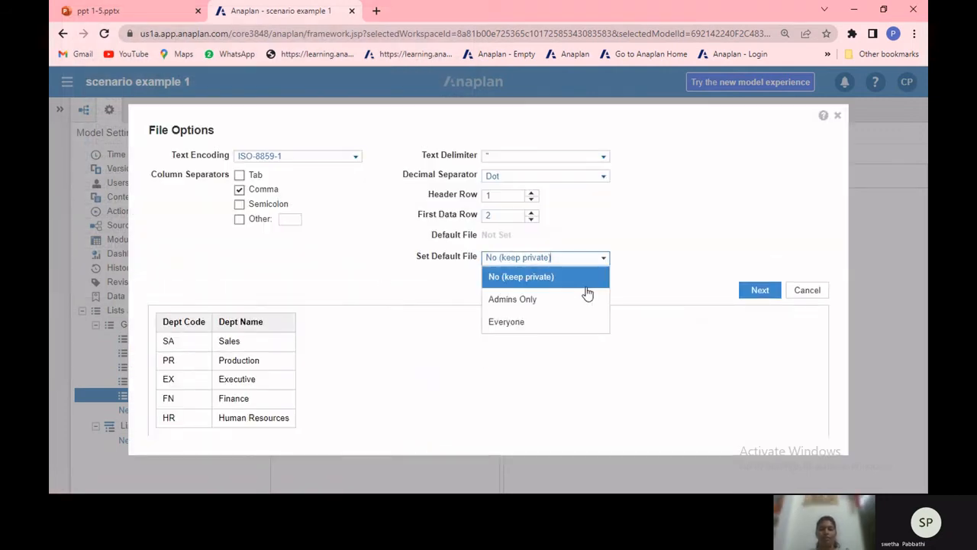
click(583, 302)
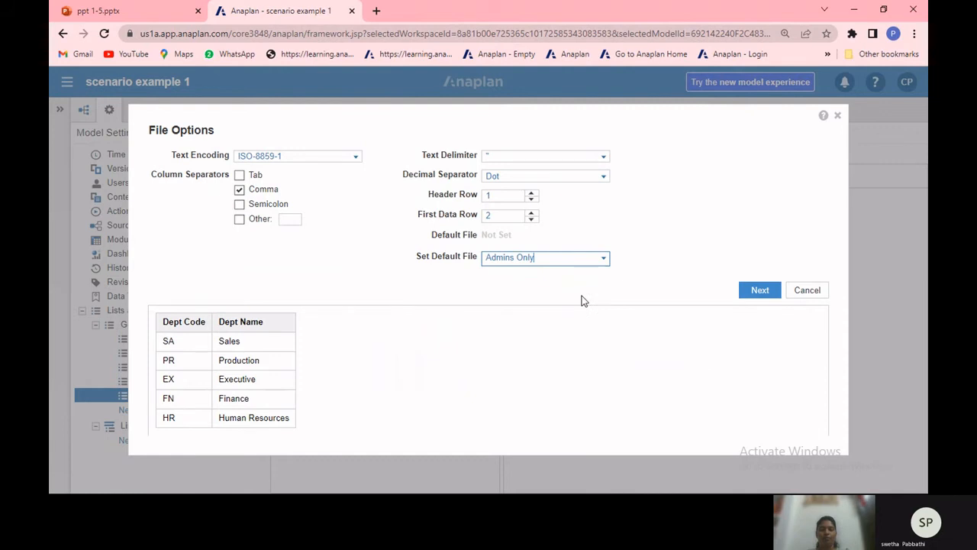
click(751, 293)
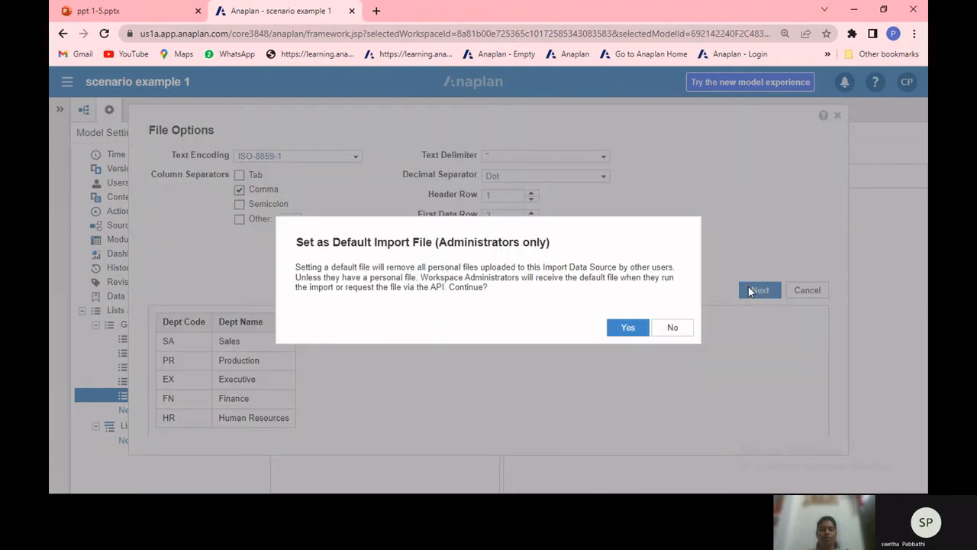
click(627, 327)
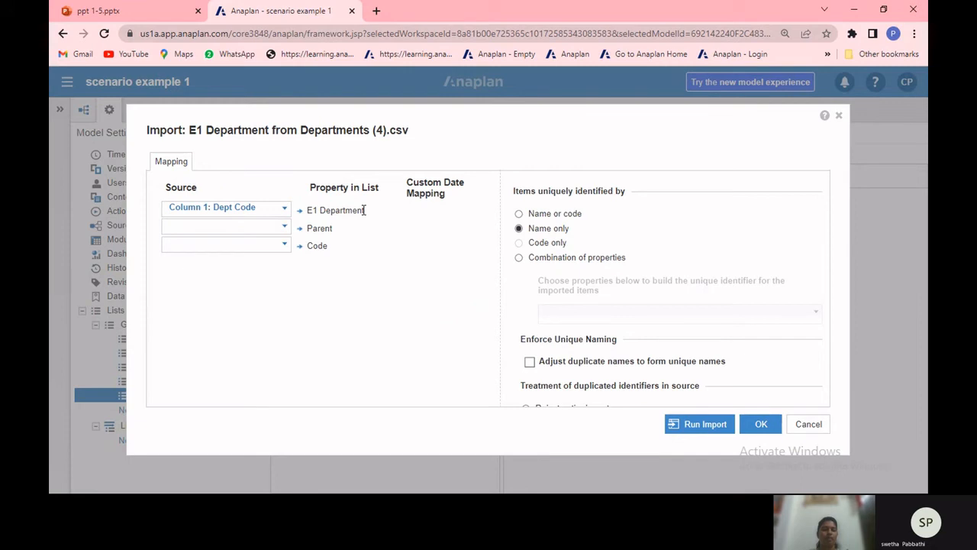
- Map Dept Name to E1 Department and Dept Code to Code, identify items by Code only, and run the import
click(284, 213)
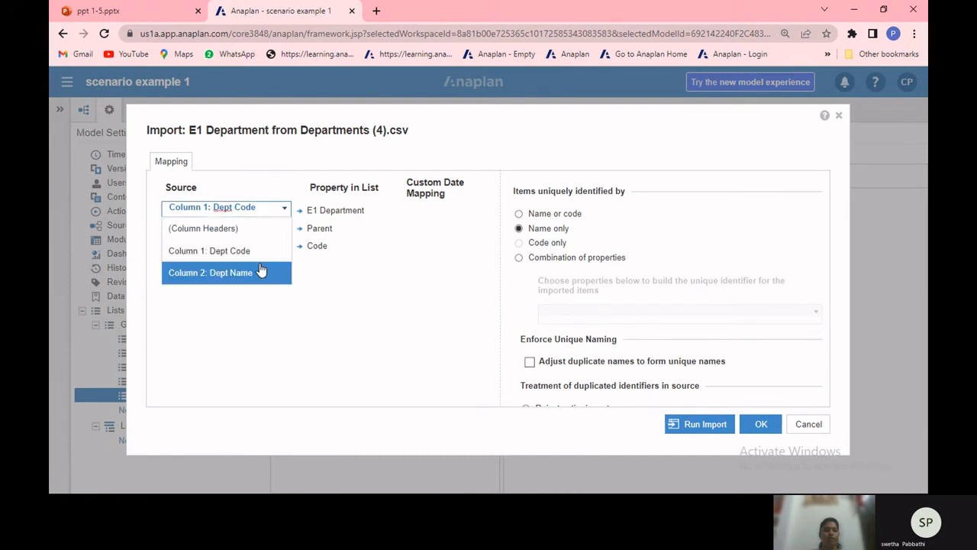
click(260, 273)
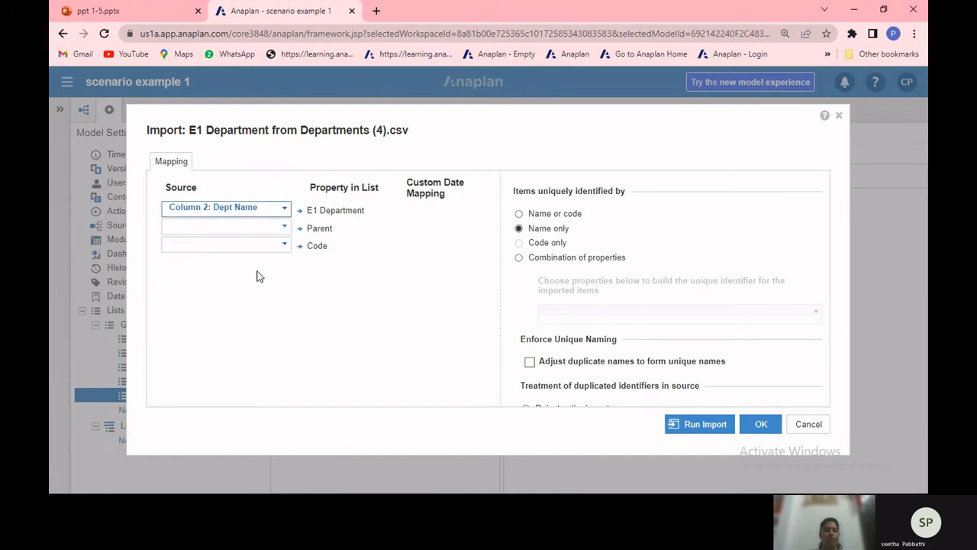
click(285, 226)
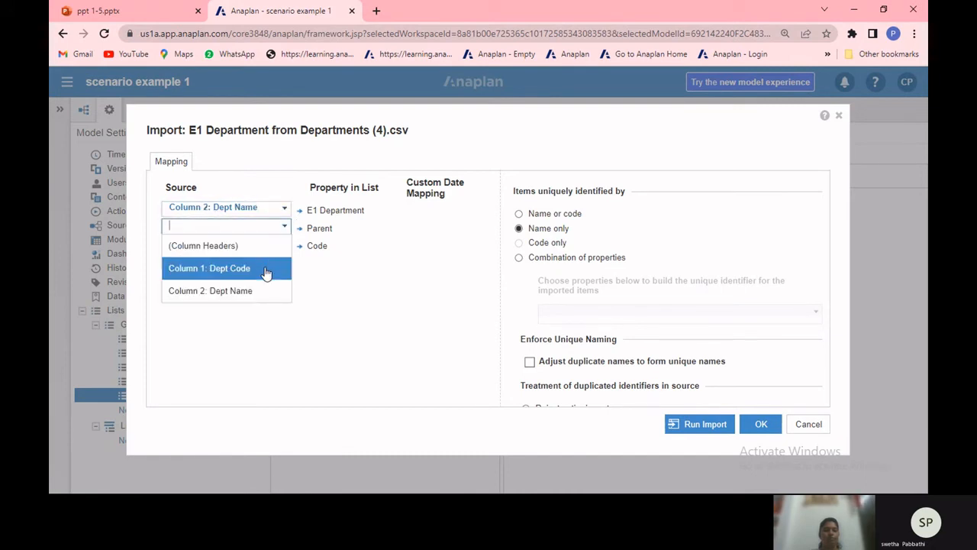
click(313, 272)
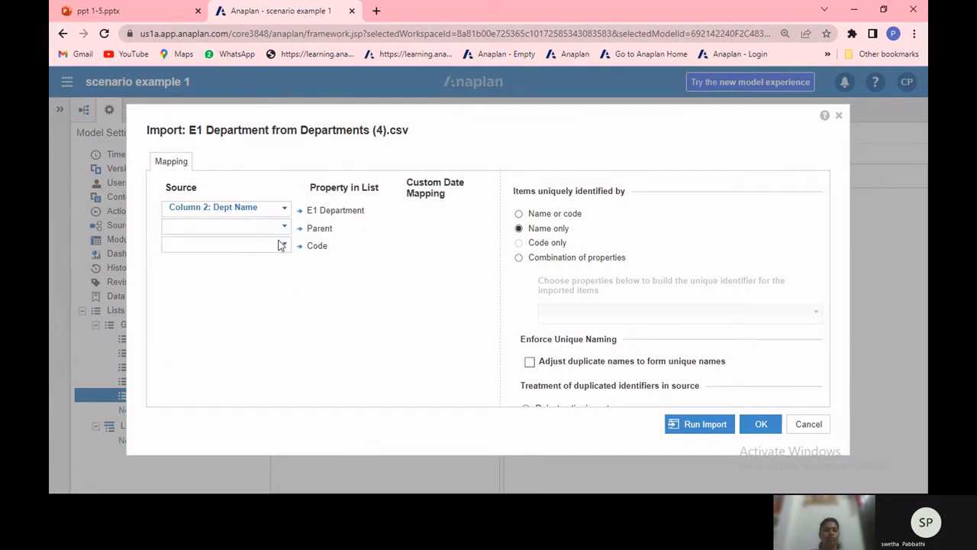
click(283, 245)
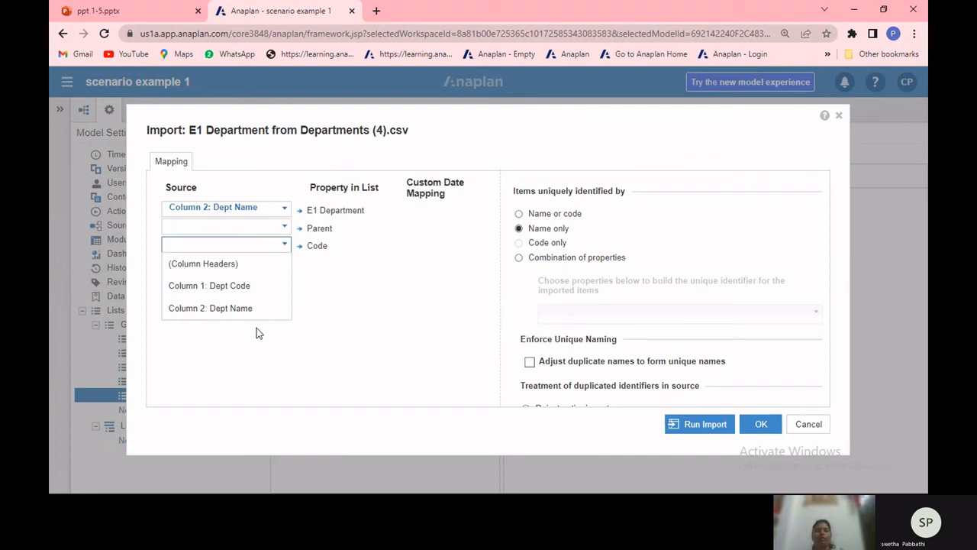
click(210, 285)
click(547, 243)
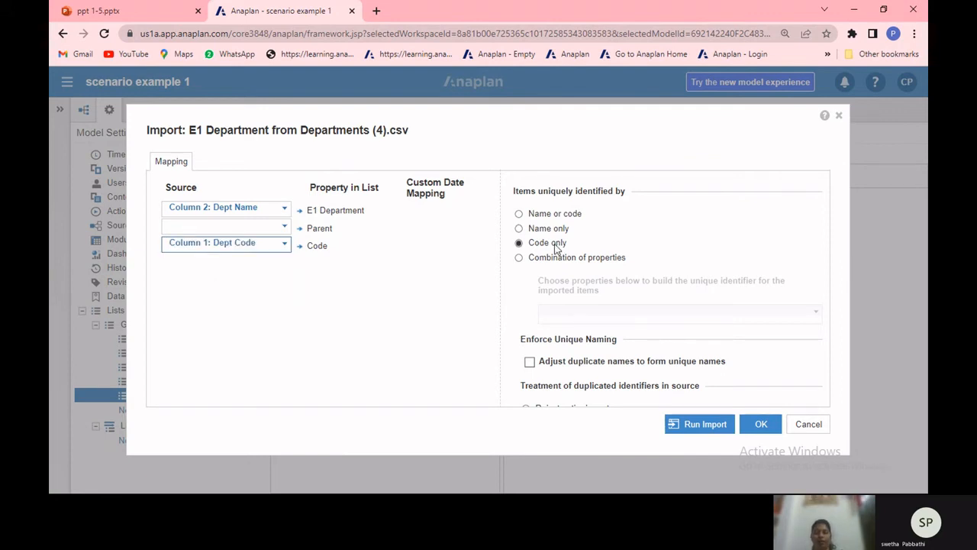
click(701, 427)
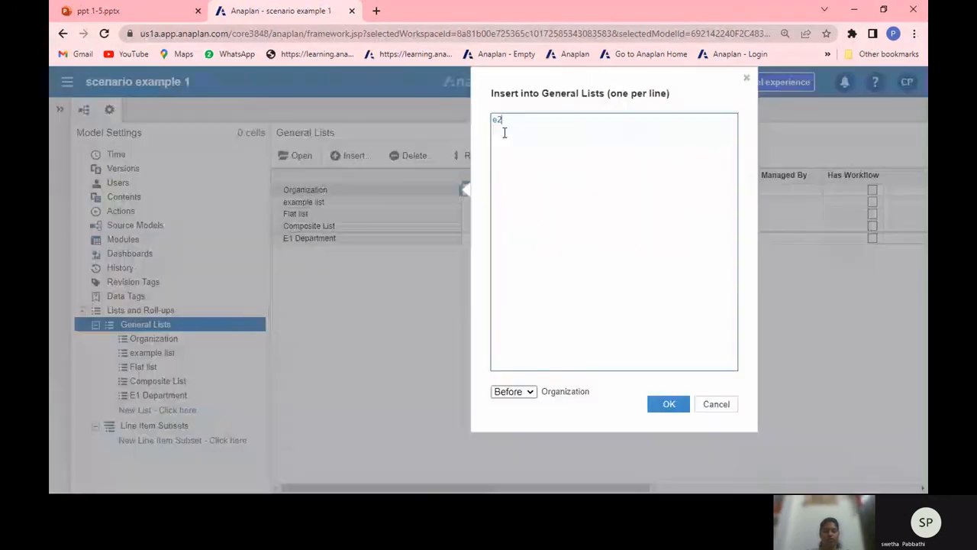
- Insert the general list "E2 Employees" at the end of the existing lists
key(BackSpace)
key(BackSpace)
text(E2 E)
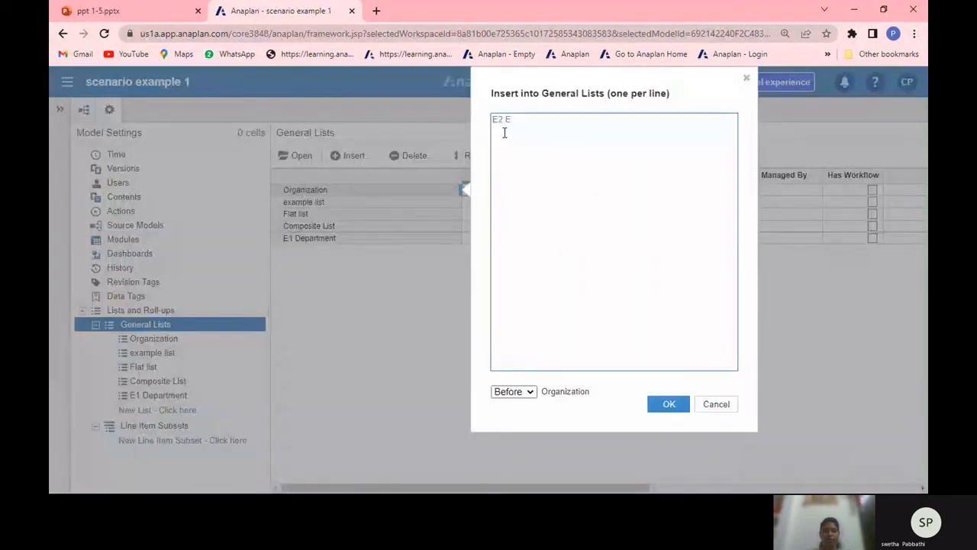
text(mployees)
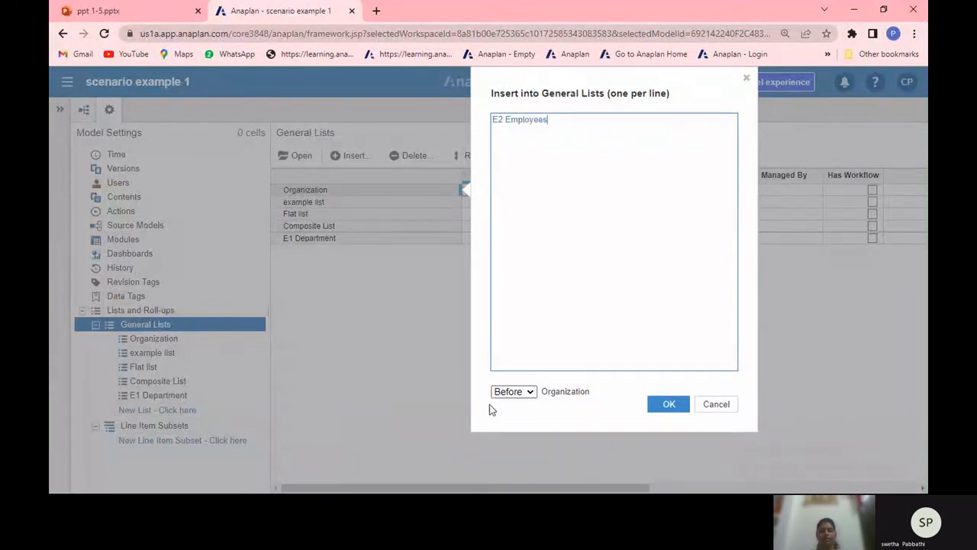
click(534, 393)
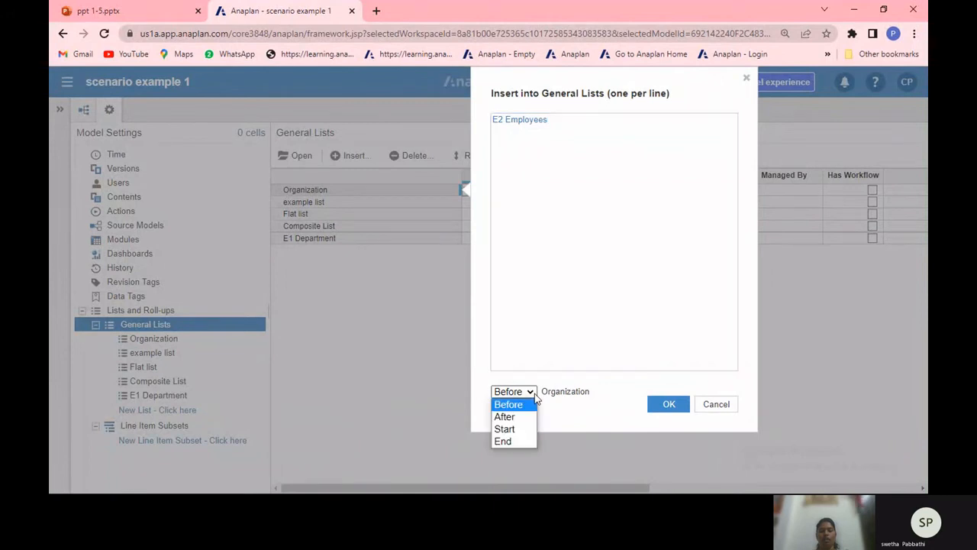
click(523, 441)
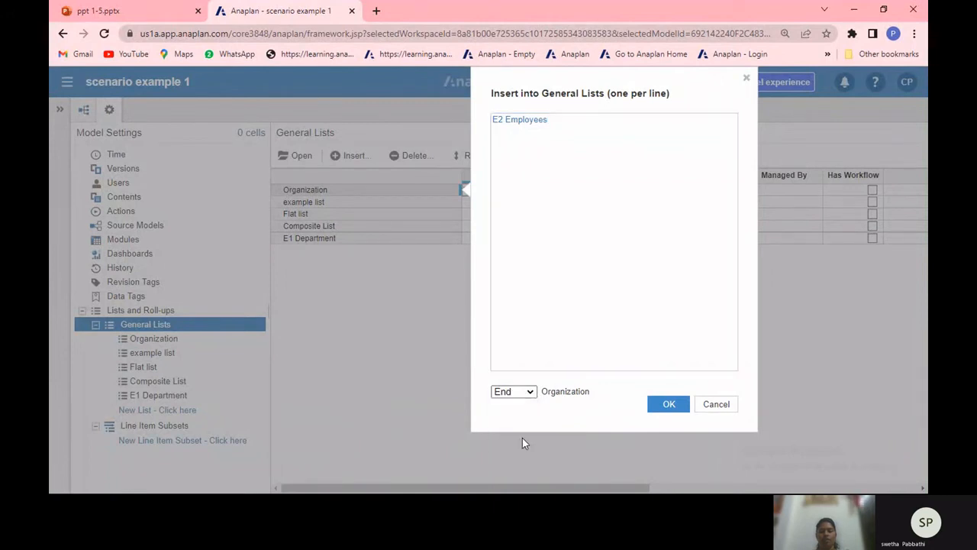
click(685, 405)
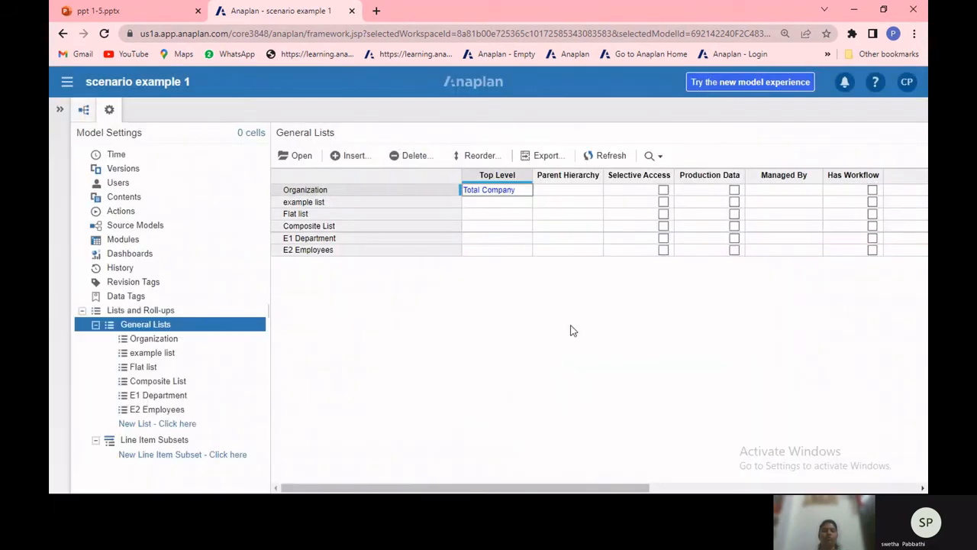
- Open E2 Employees and configure it as a numbered list, accepting the conversion and applying the change
click(403, 251)
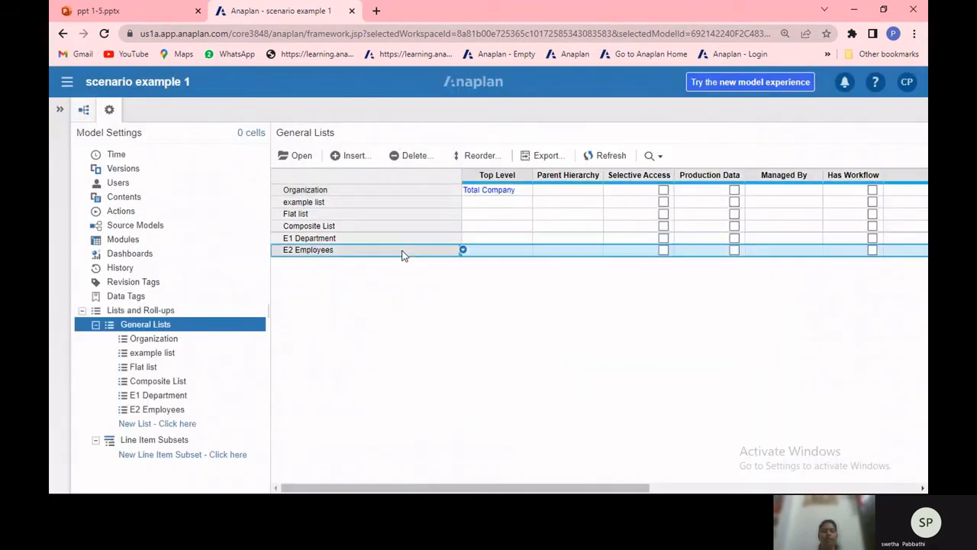
click(302, 156)
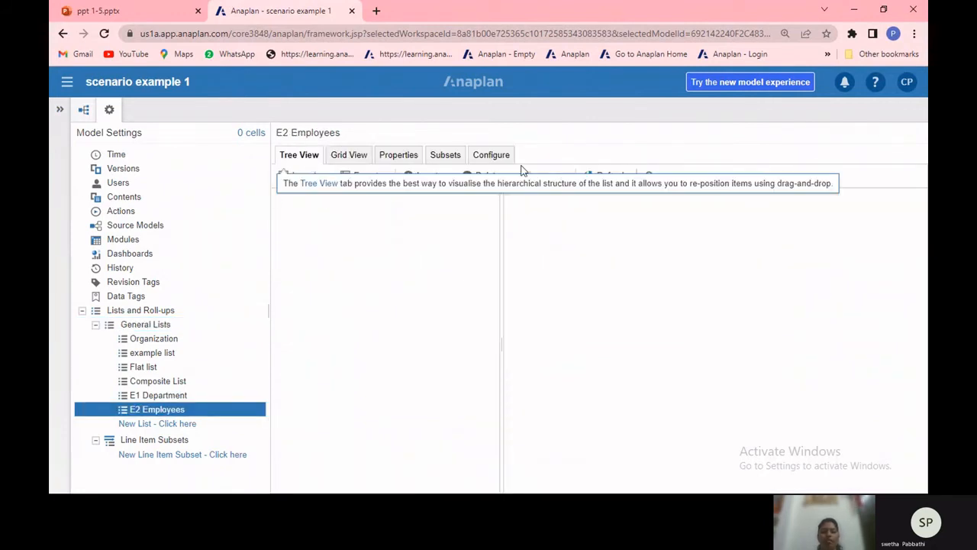
click(500, 156)
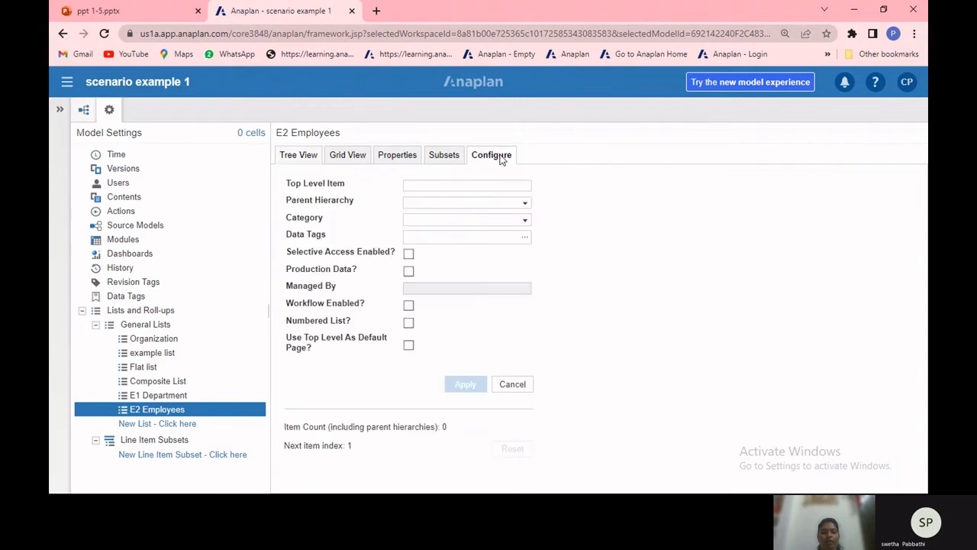
click(409, 324)
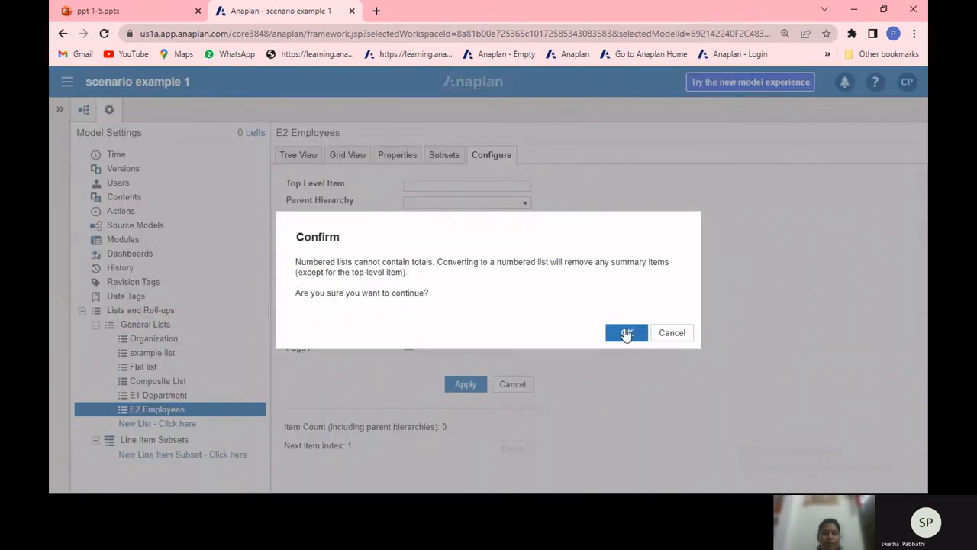
click(626, 334)
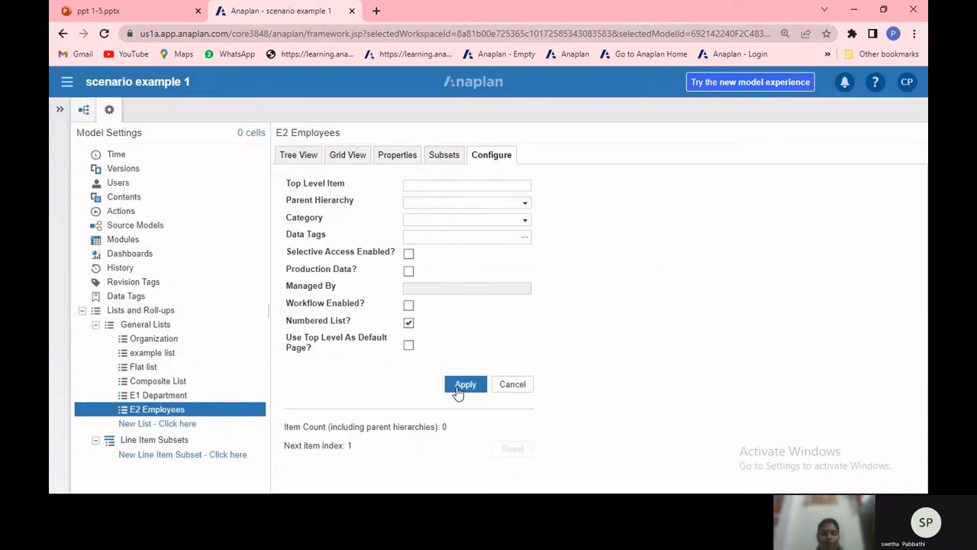
click(459, 389)
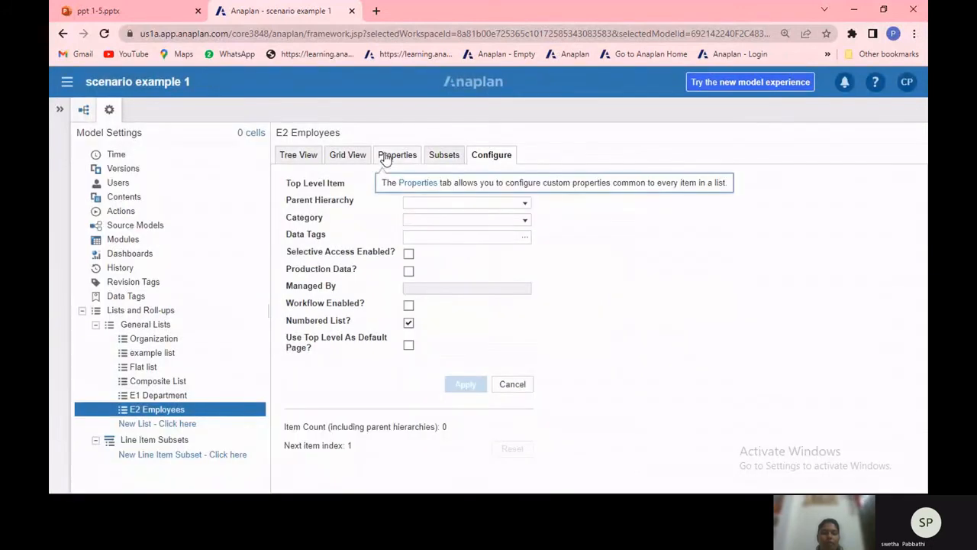
- Add a property named "Display Name" to the E2 Employees list
click(388, 156)
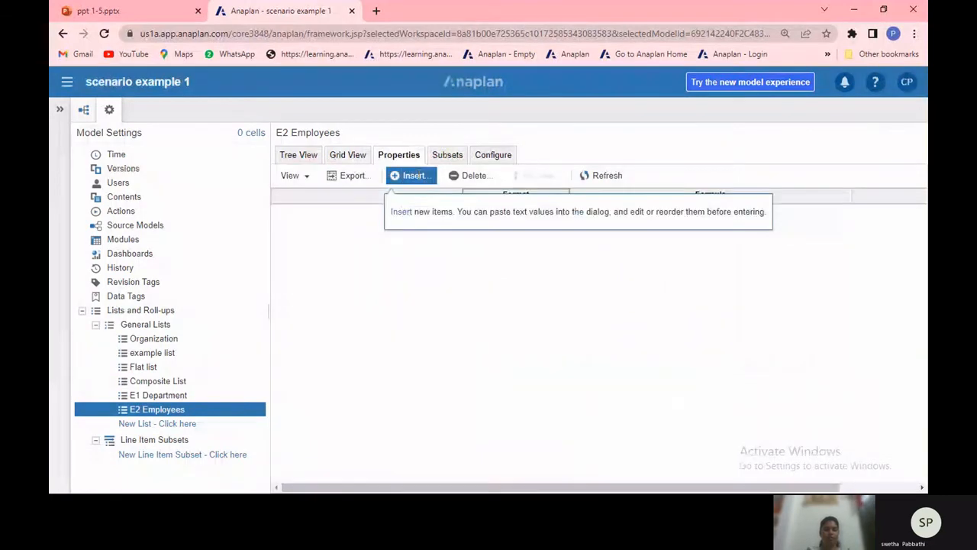
click(413, 175)
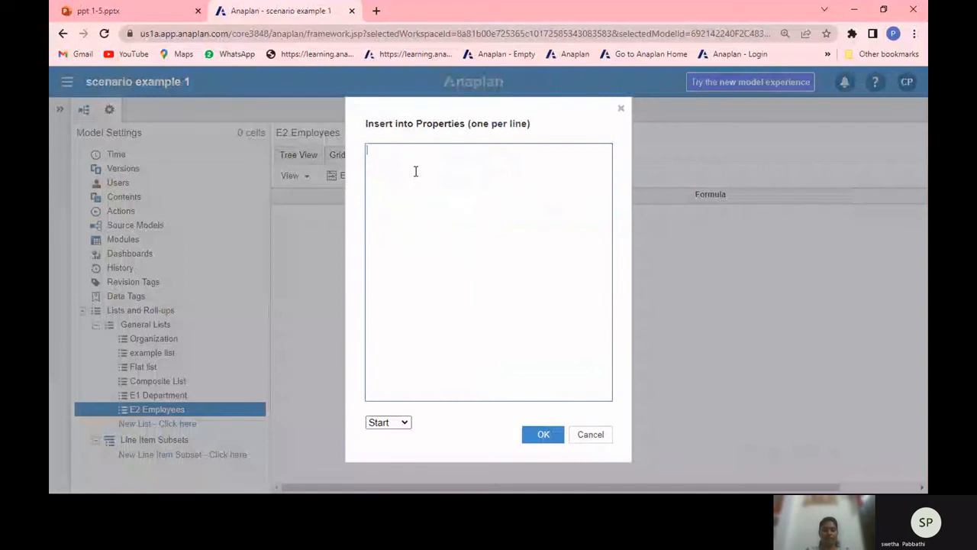
text(Display Name)
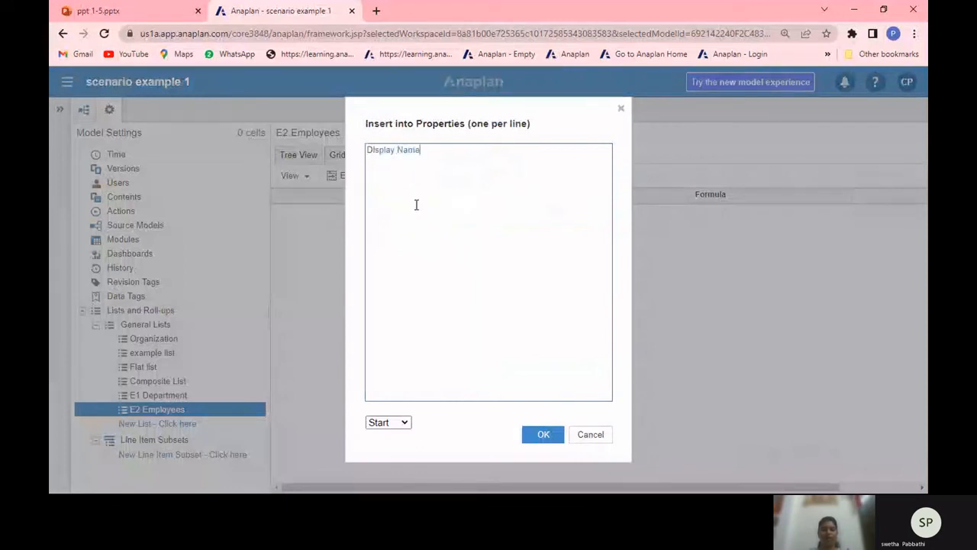
click(551, 436)
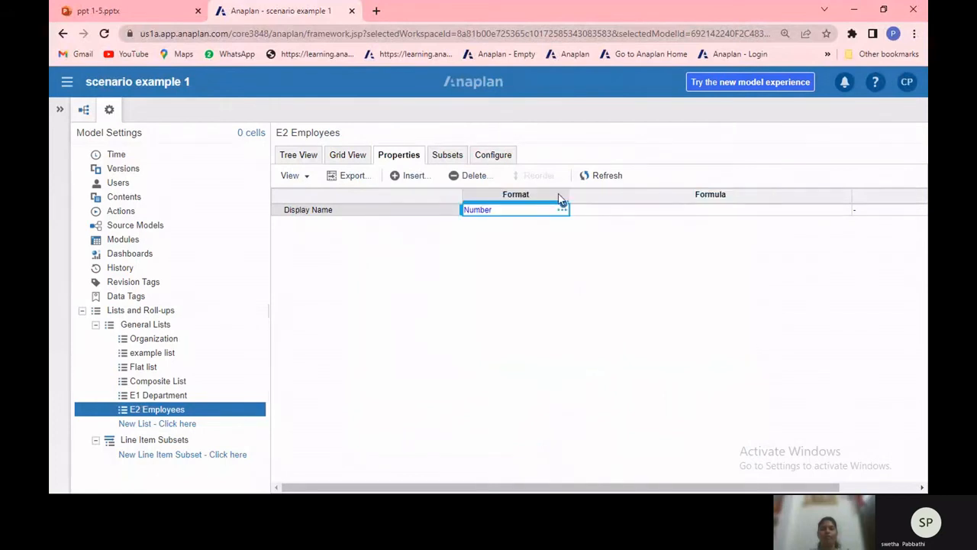
- Set the format of the Display Name property to Text, with General as the text type
click(562, 210)
click(561, 210)
click(441, 141)
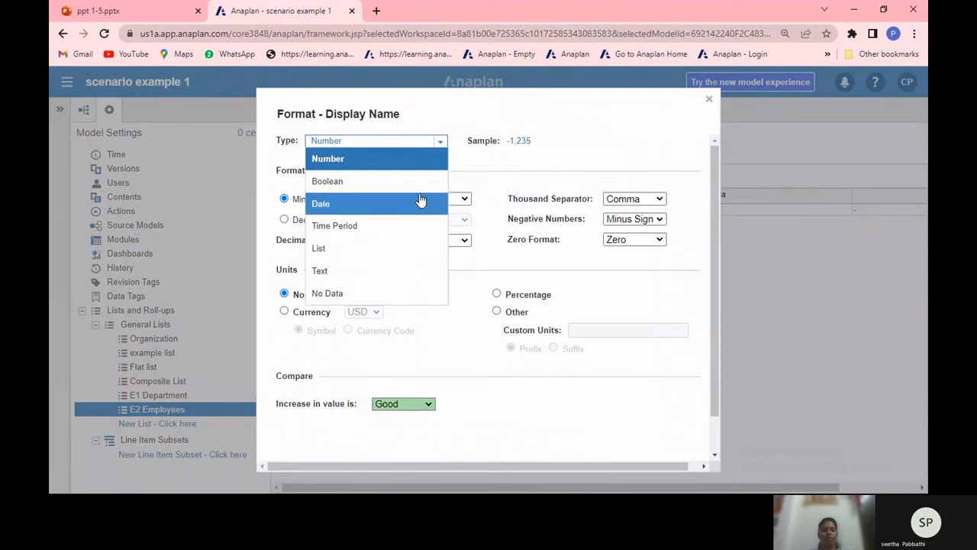
click(384, 272)
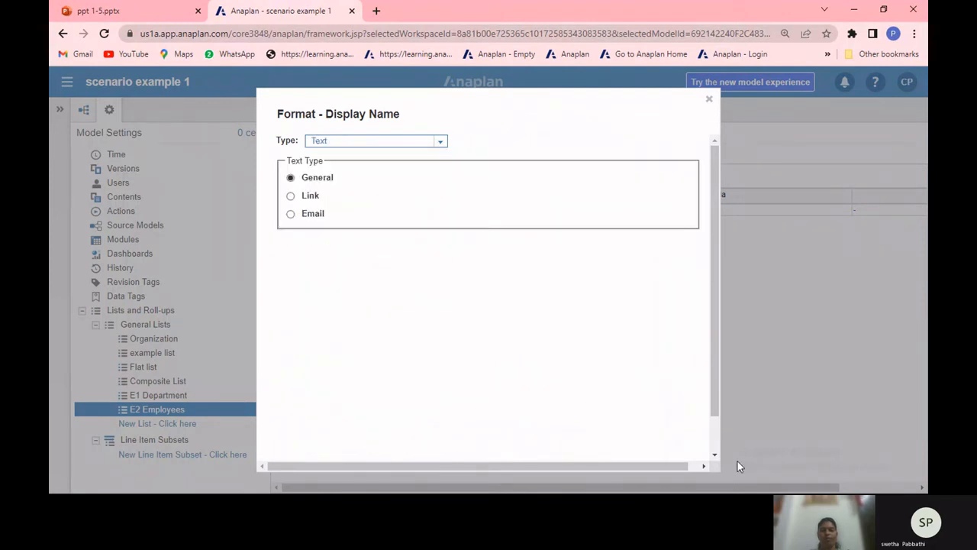
scroll(708, 439, down, 1)
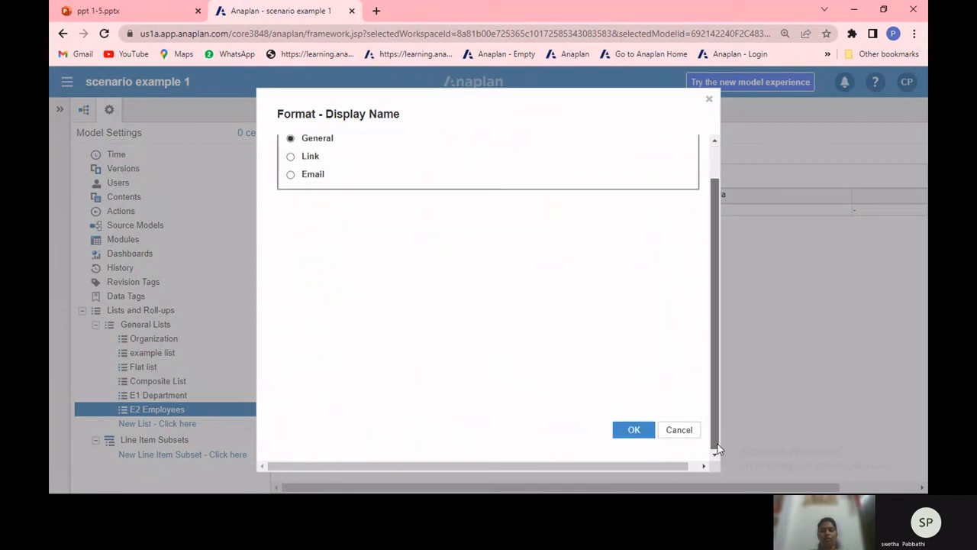
click(631, 431)
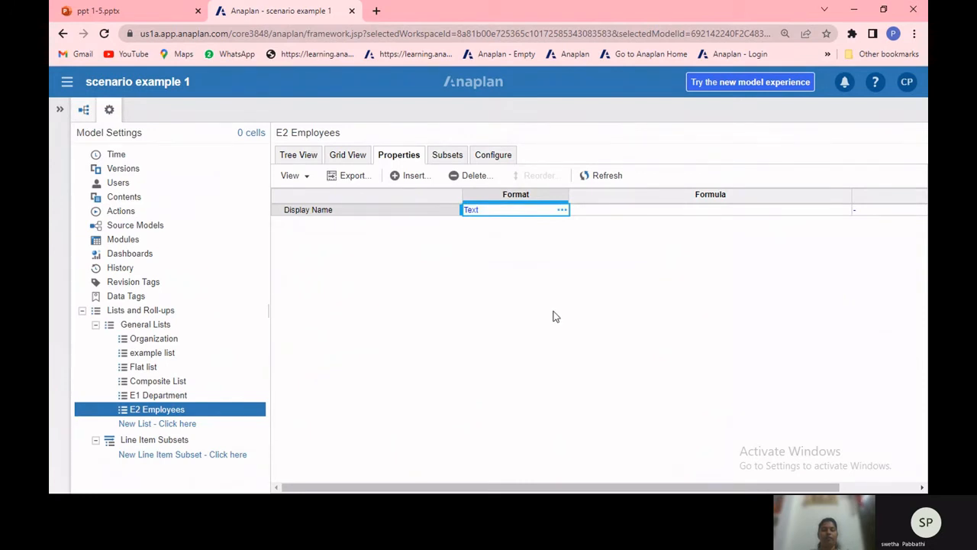
- Add a subset named "E2 Employee Active" to the E2 Employees list
click(447, 157)
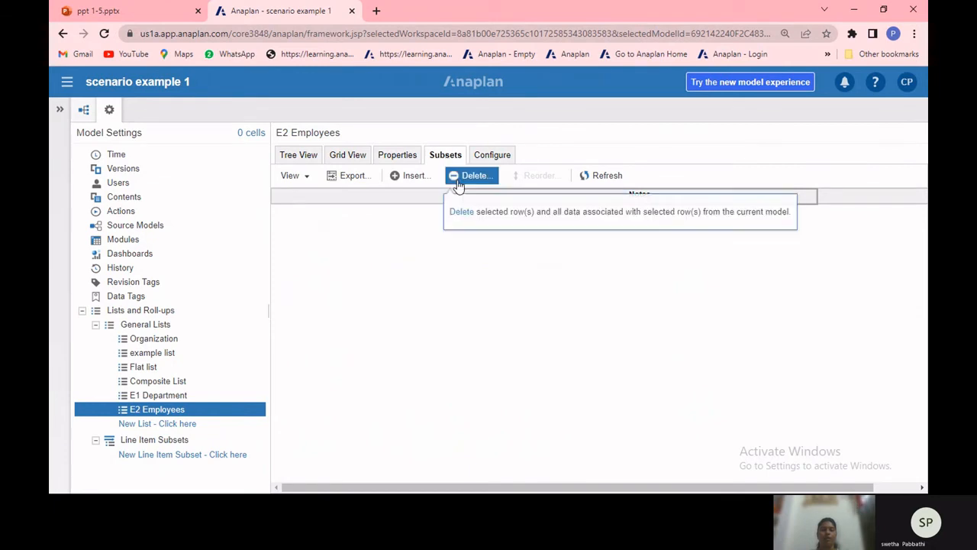
click(416, 177)
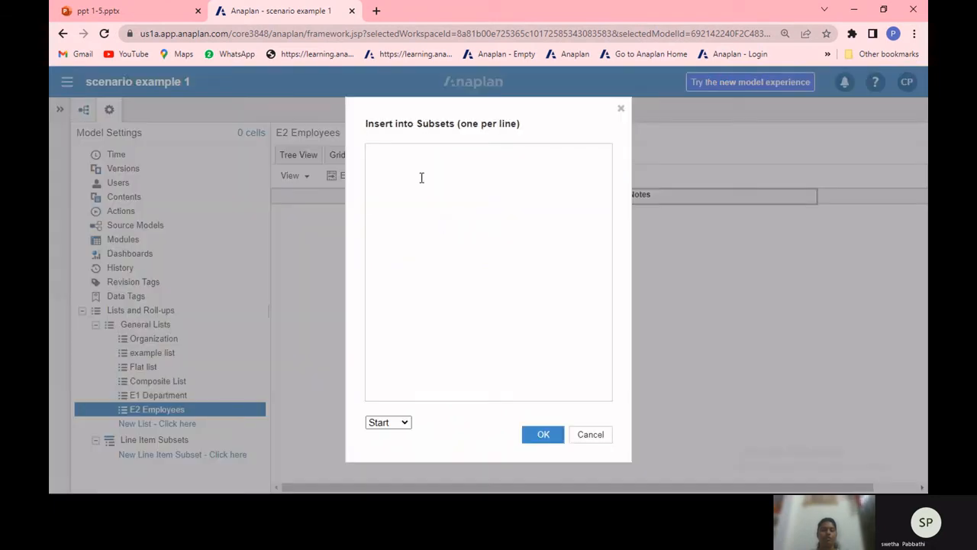
click(415, 165)
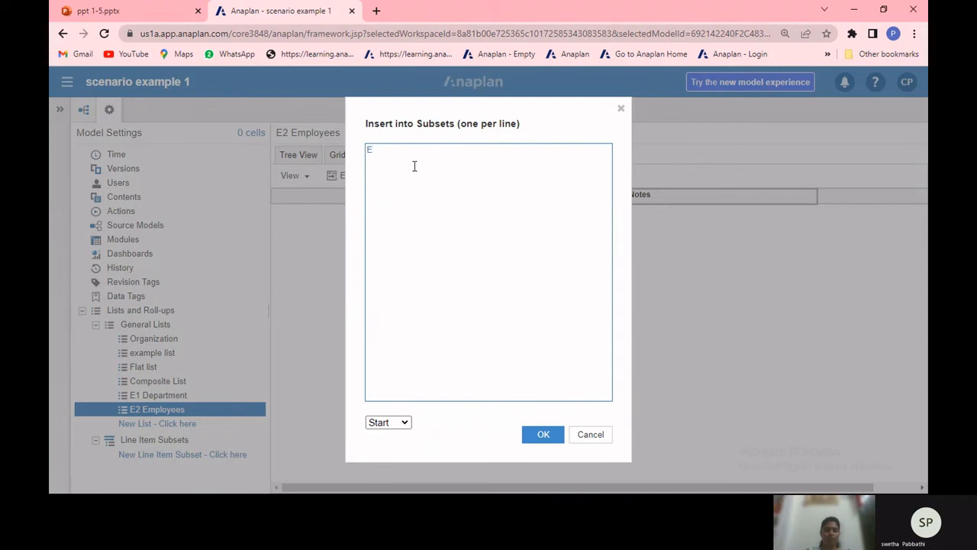
text(Employee Active)
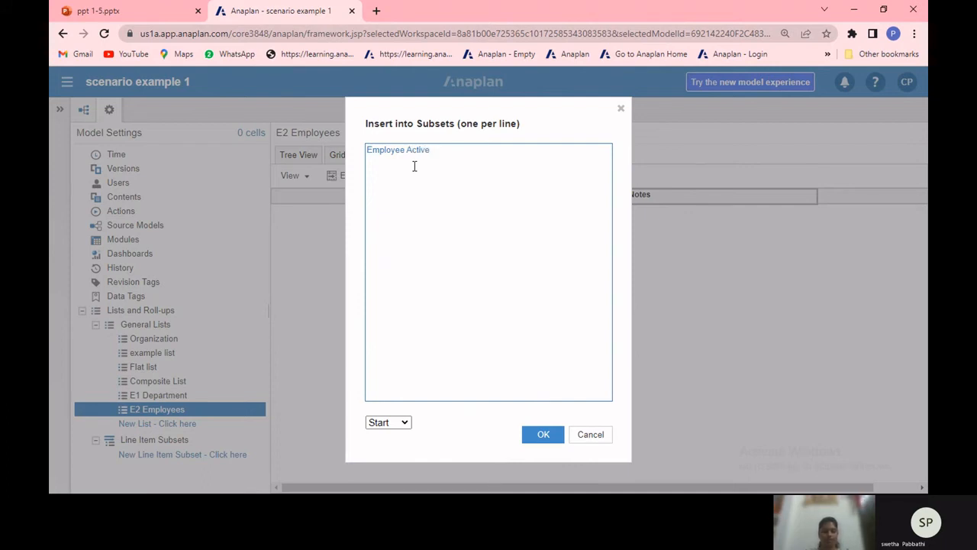
text(E2)
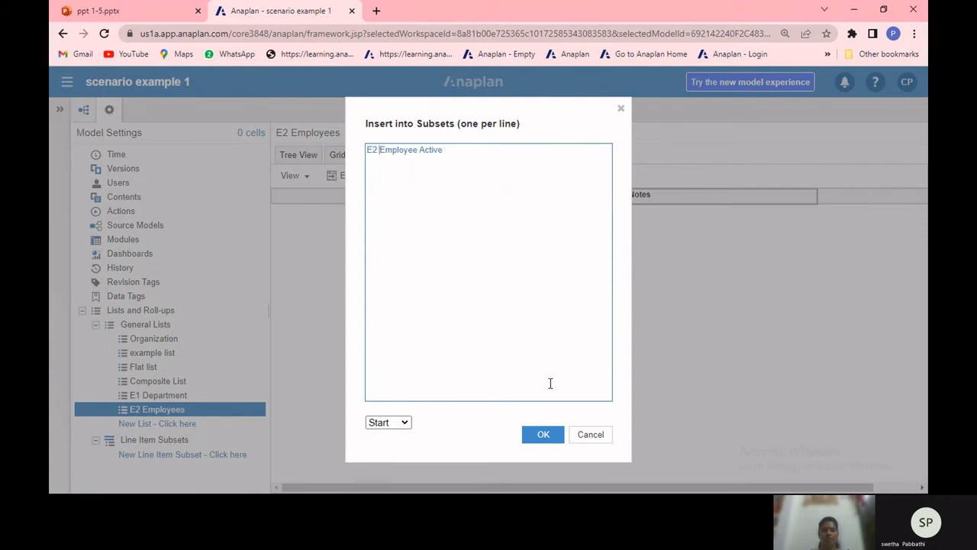
click(560, 436)
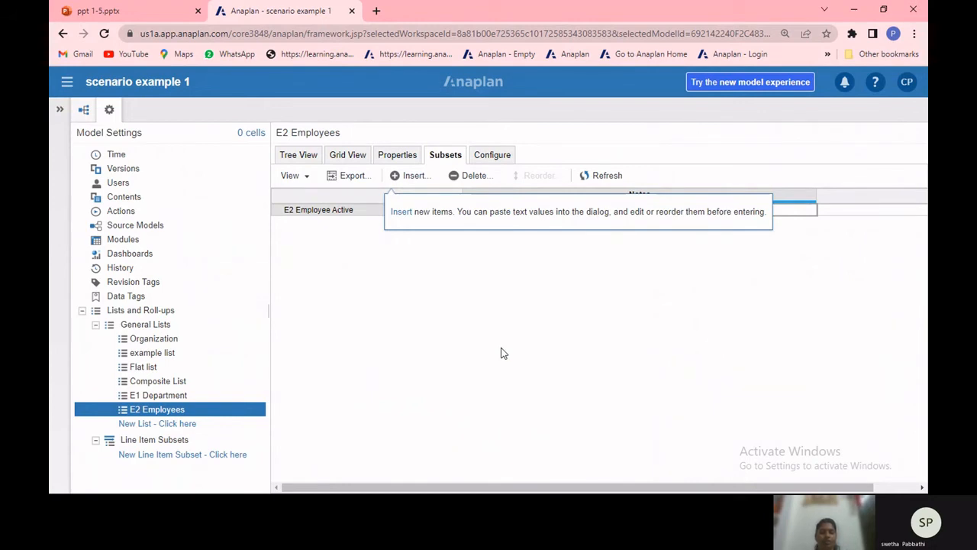
- Start an import into the E2 Employees list and upload Employees (4).csv from the senario data folder as its source
click(297, 154)
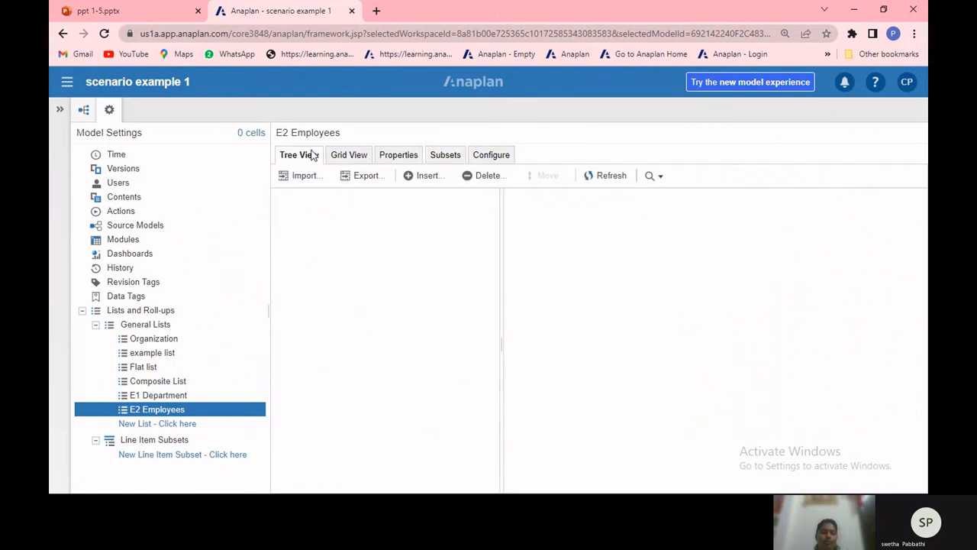
click(304, 176)
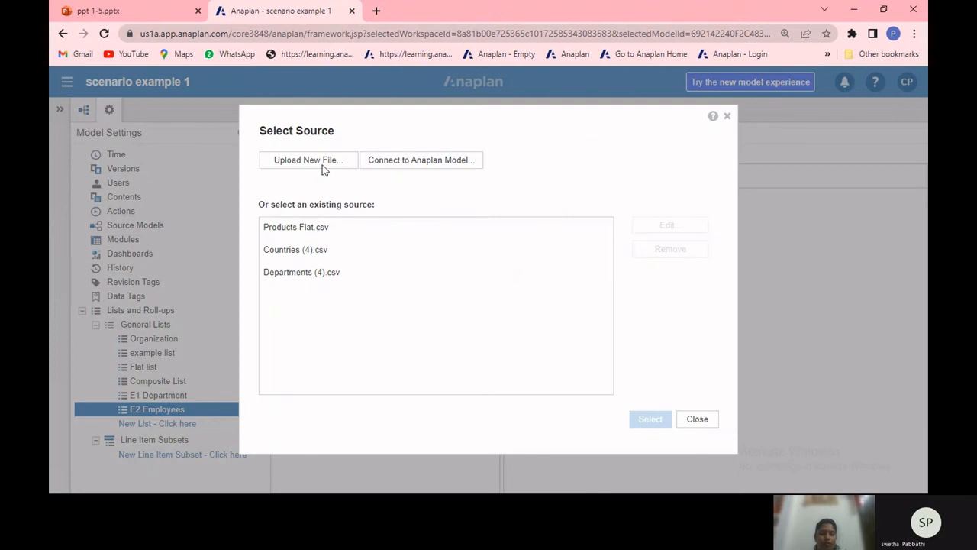
click(324, 166)
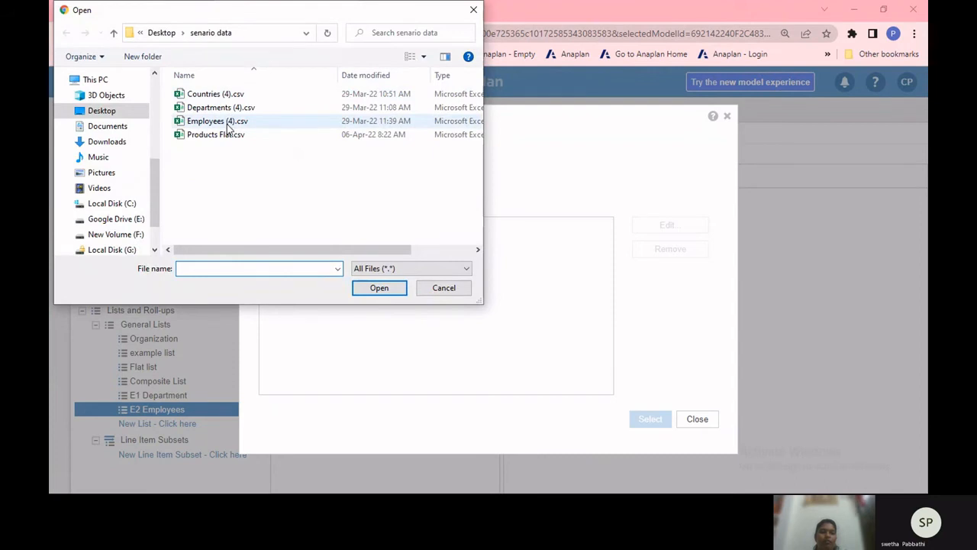
click(227, 125)
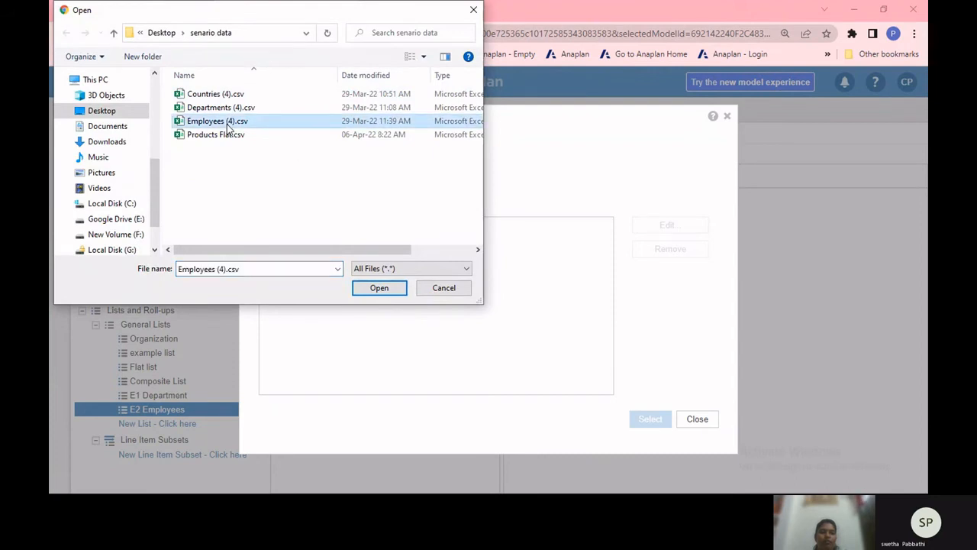
click(227, 125)
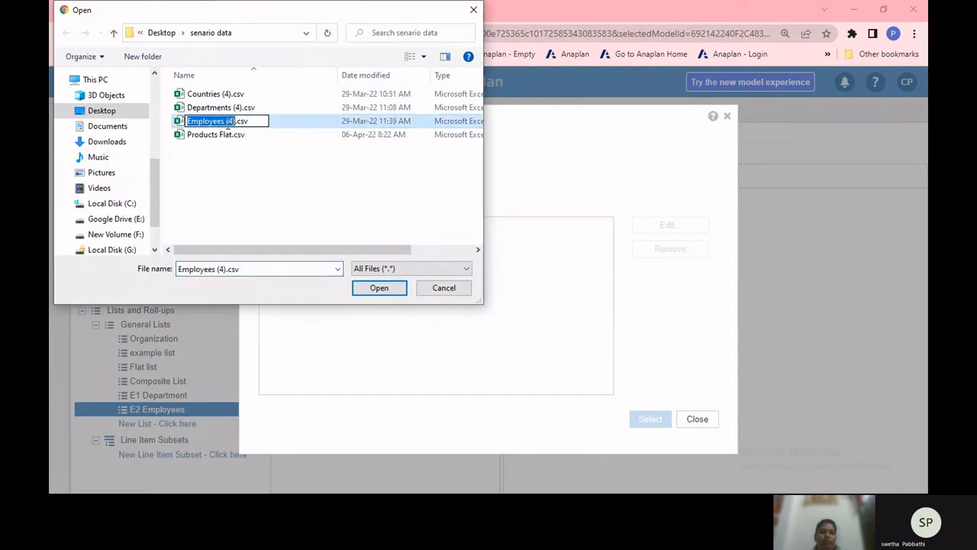
click(305, 128)
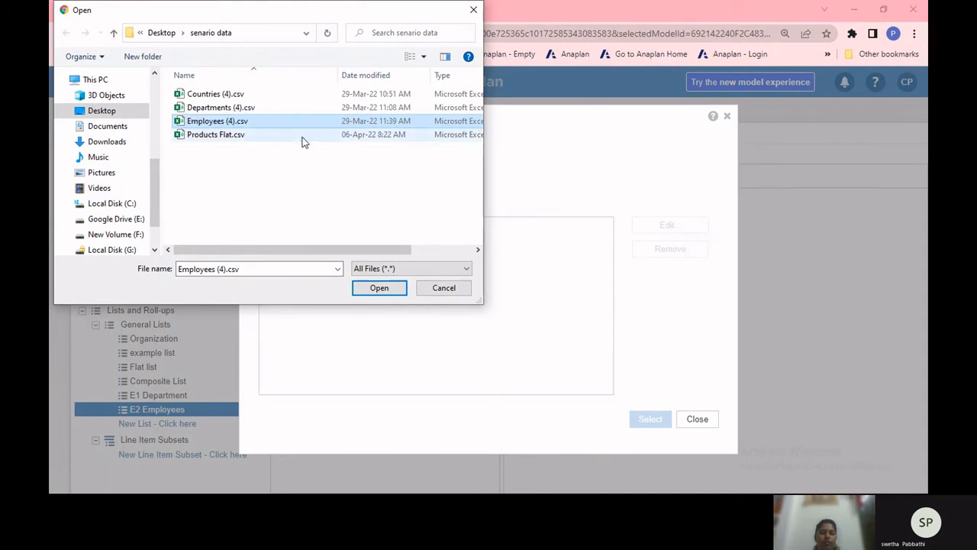
click(379, 290)
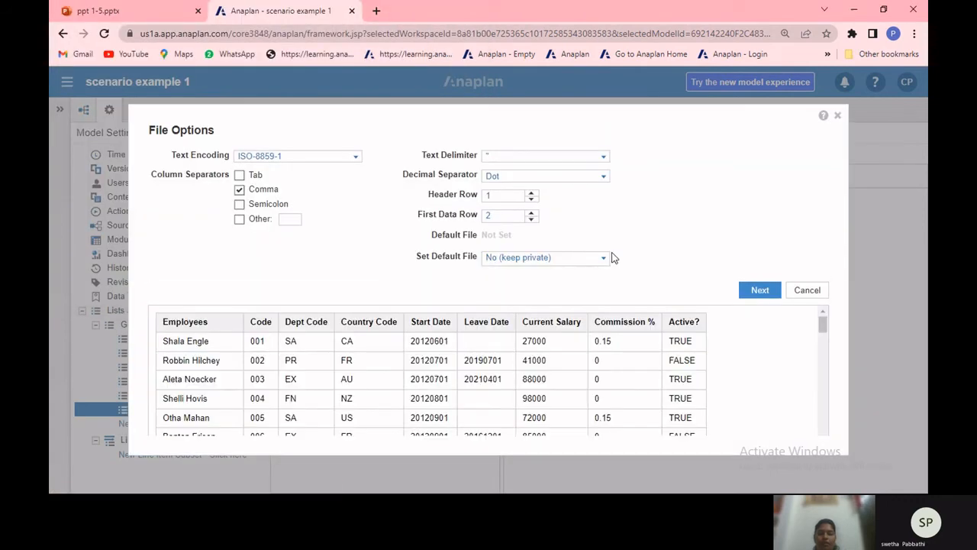
- Set the uploaded file as the default file for Admins Only and accept the file options
click(605, 261)
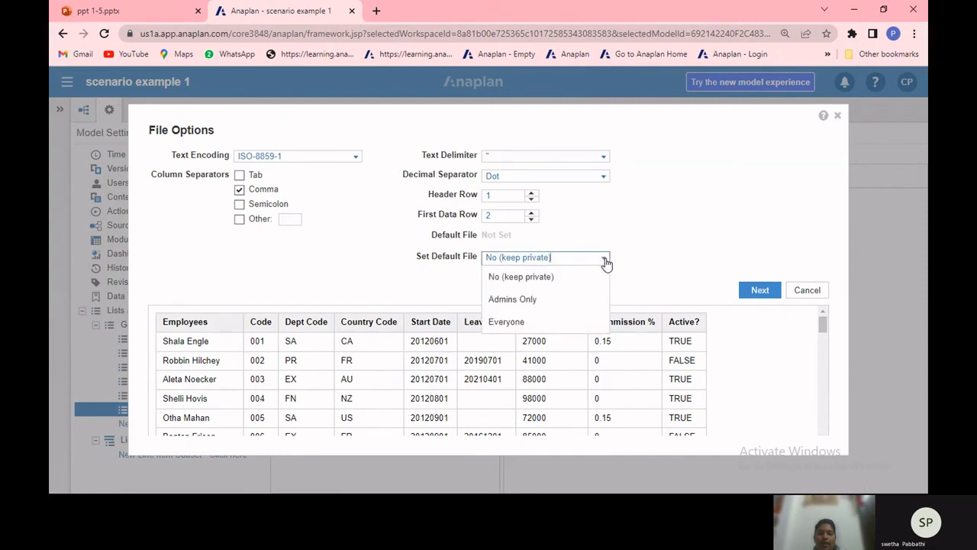
click(585, 300)
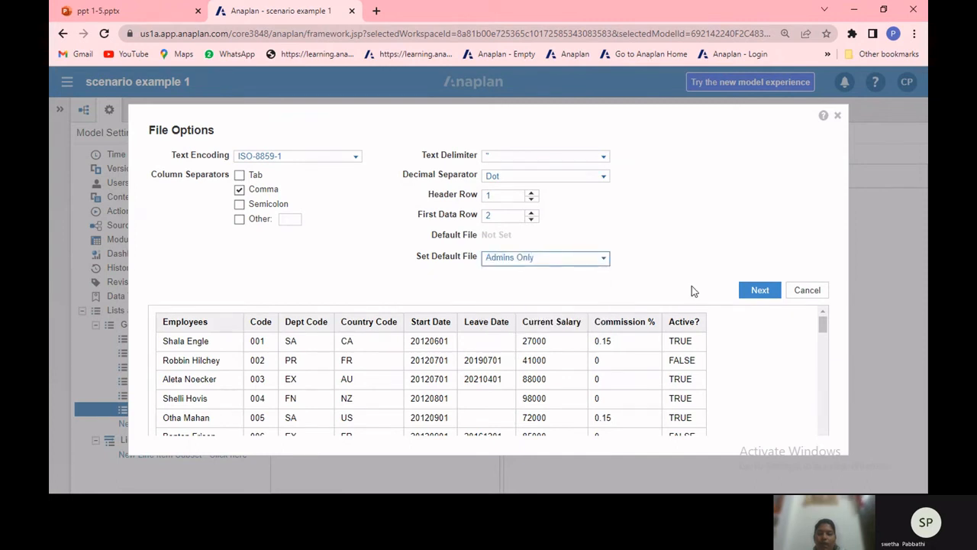
click(748, 292)
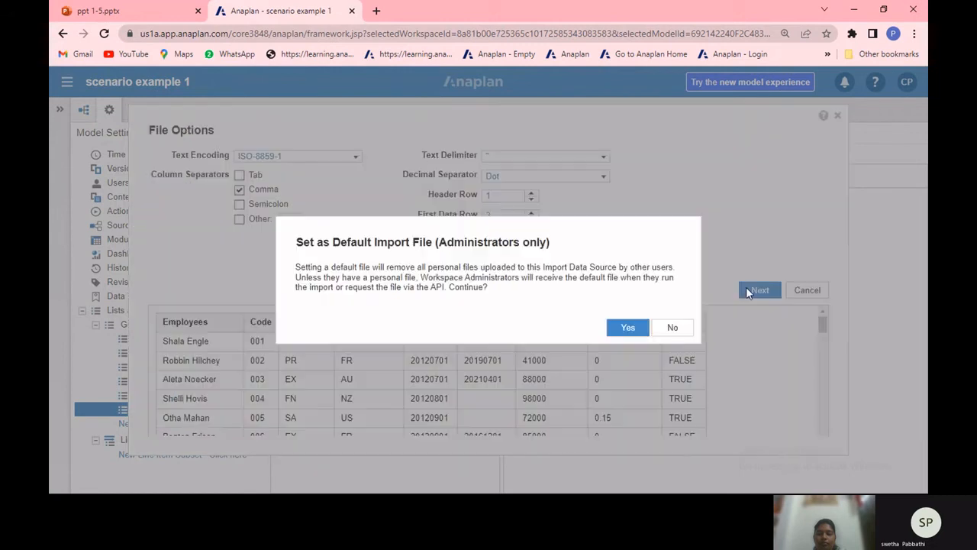
click(626, 330)
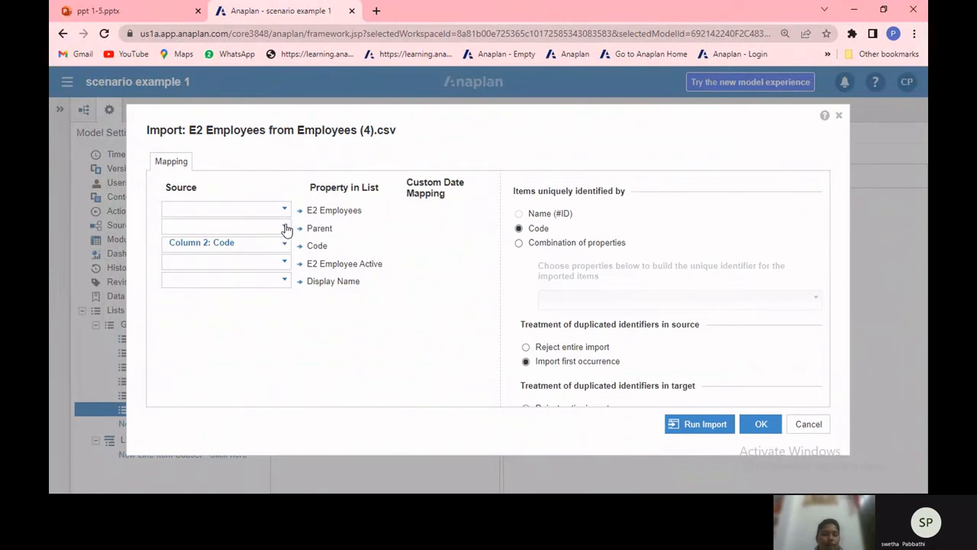
- Map Dept Code to Parent, Active? to E2 Employee Active and Employees to Display Name, and run the import
click(285, 229)
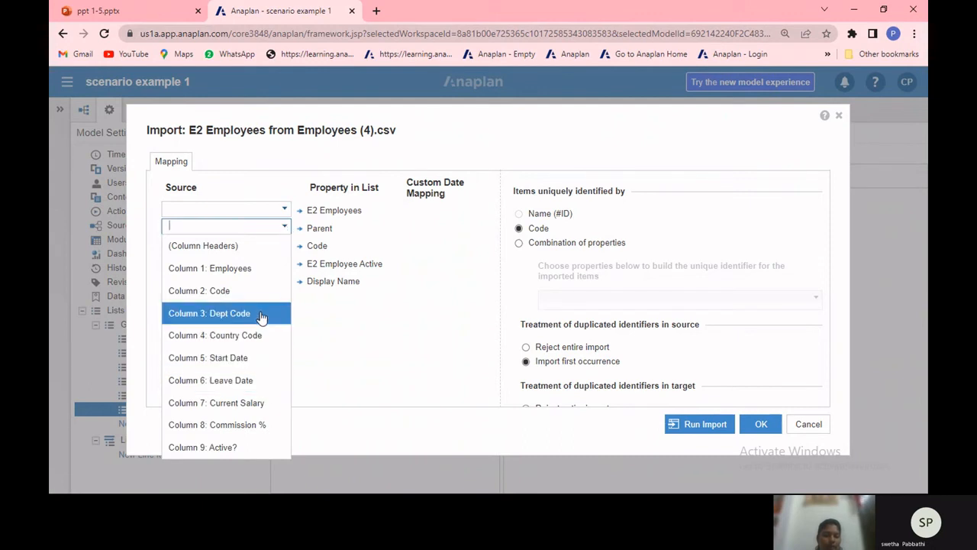
click(260, 313)
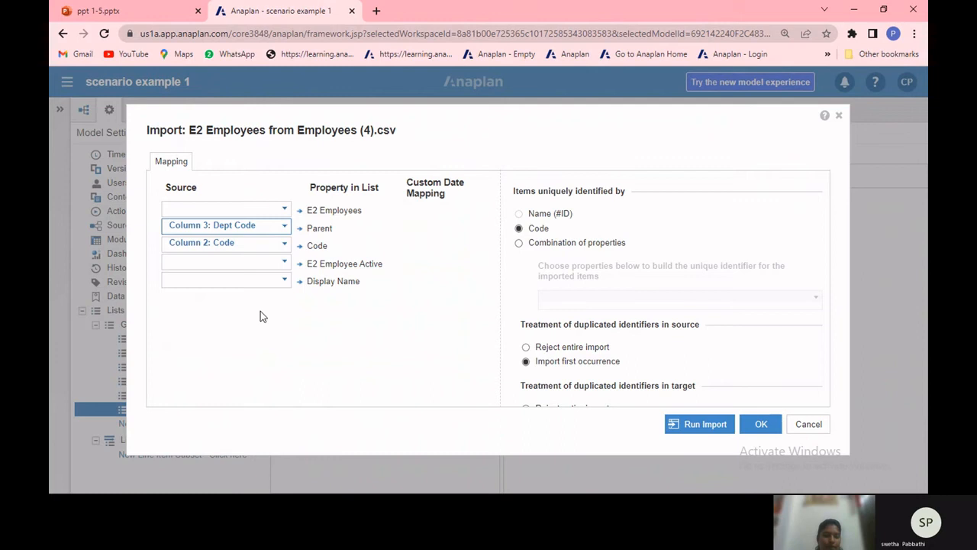
click(283, 262)
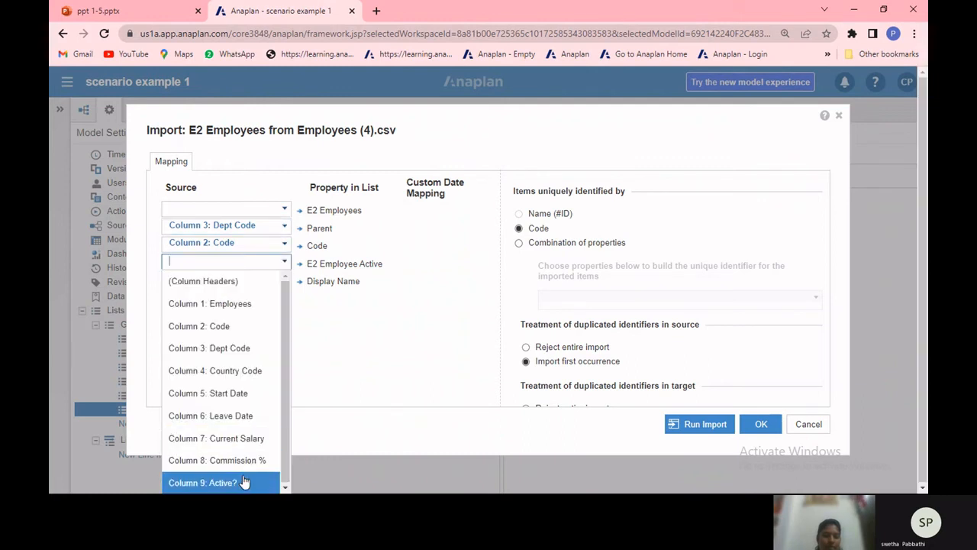
click(243, 481)
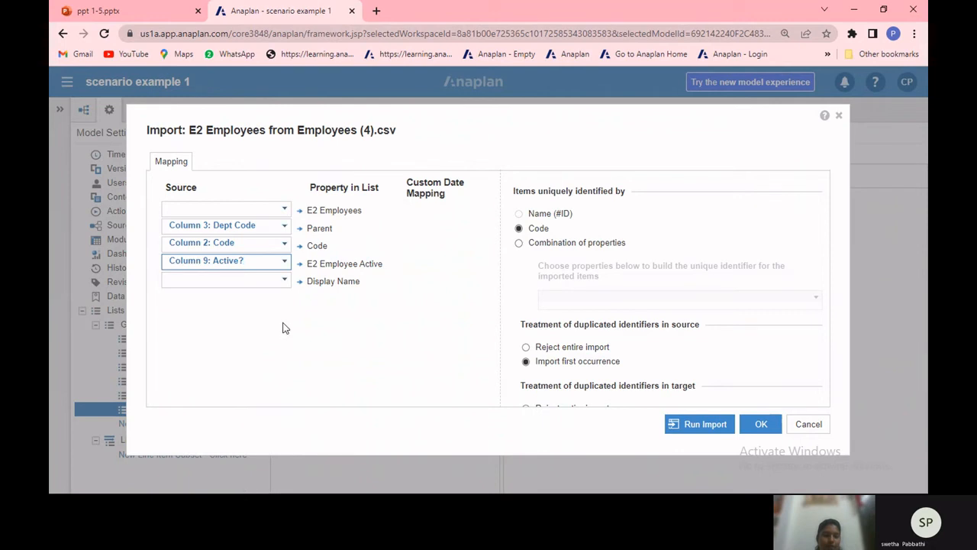
click(284, 280)
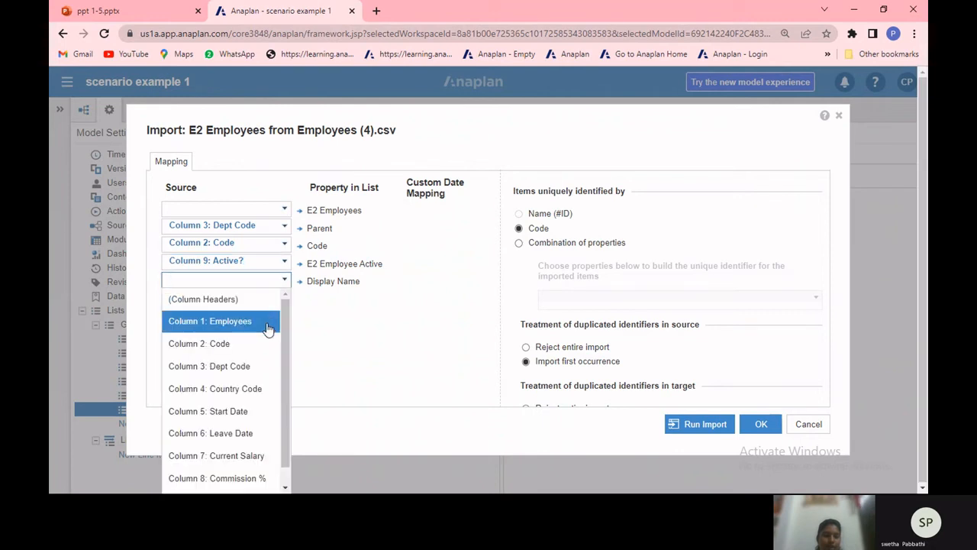
click(268, 325)
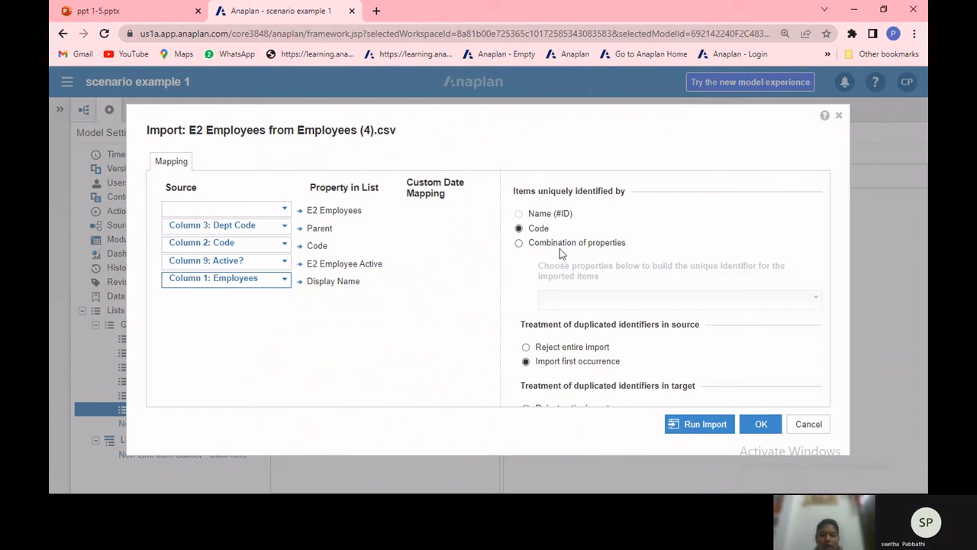
click(699, 425)
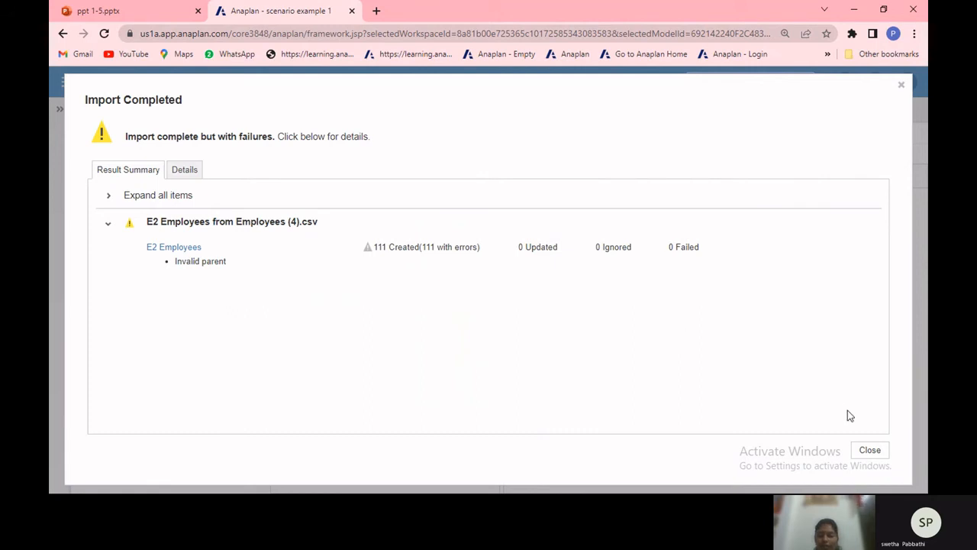
click(872, 451)
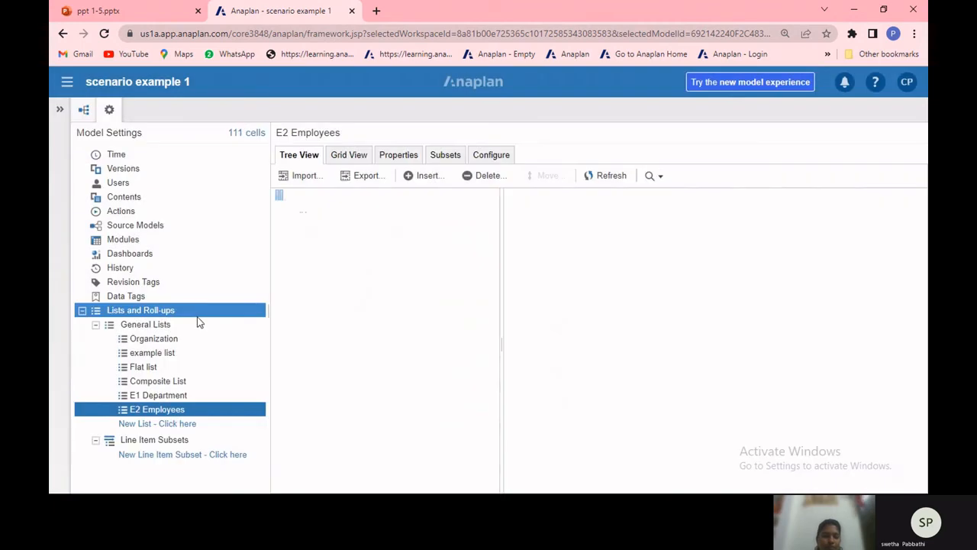
- Set the parent hierarchy of E2 Employees to E1 Department in the general lists
click(198, 323)
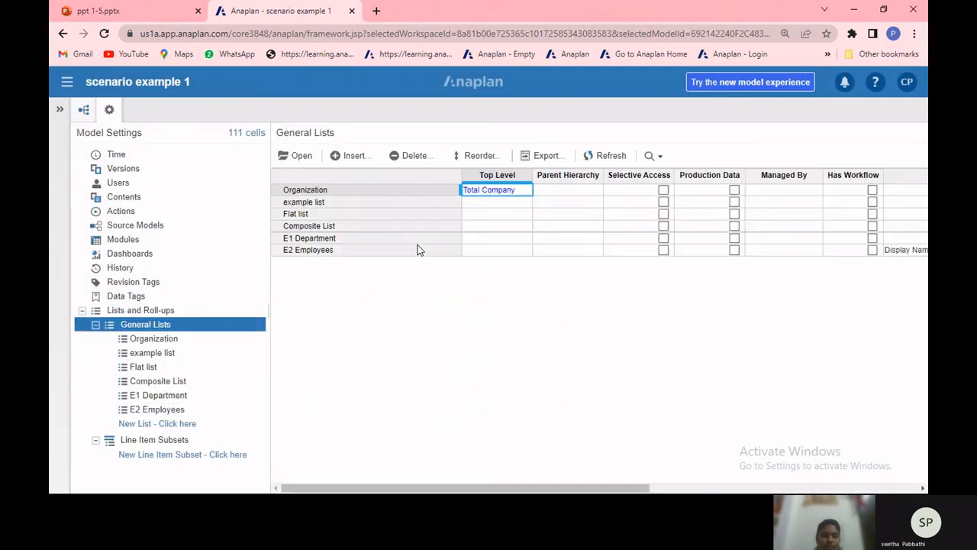
click(564, 249)
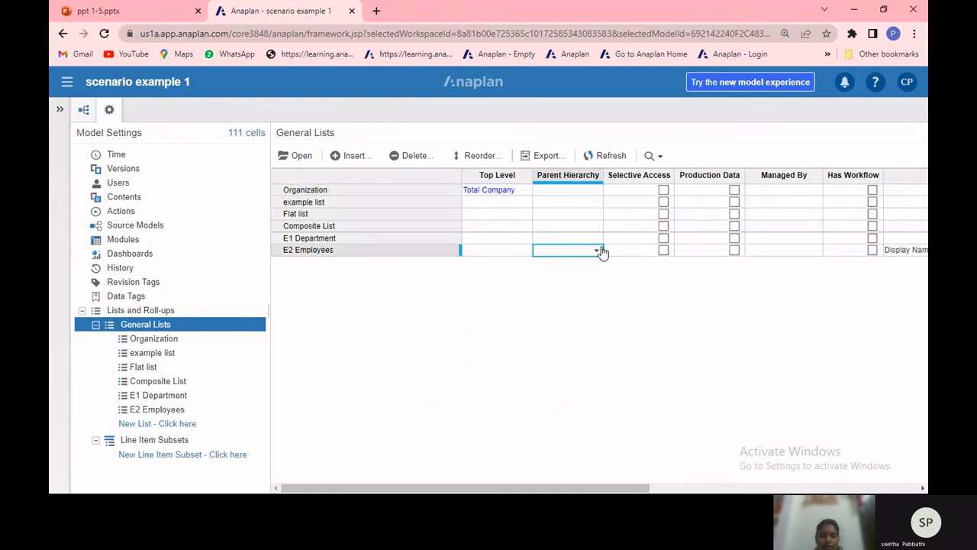
click(597, 252)
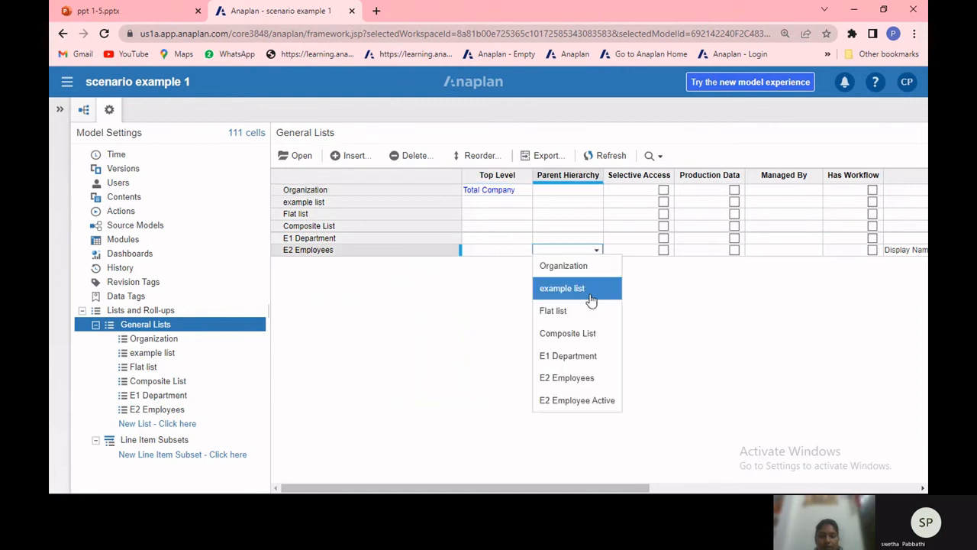
click(580, 354)
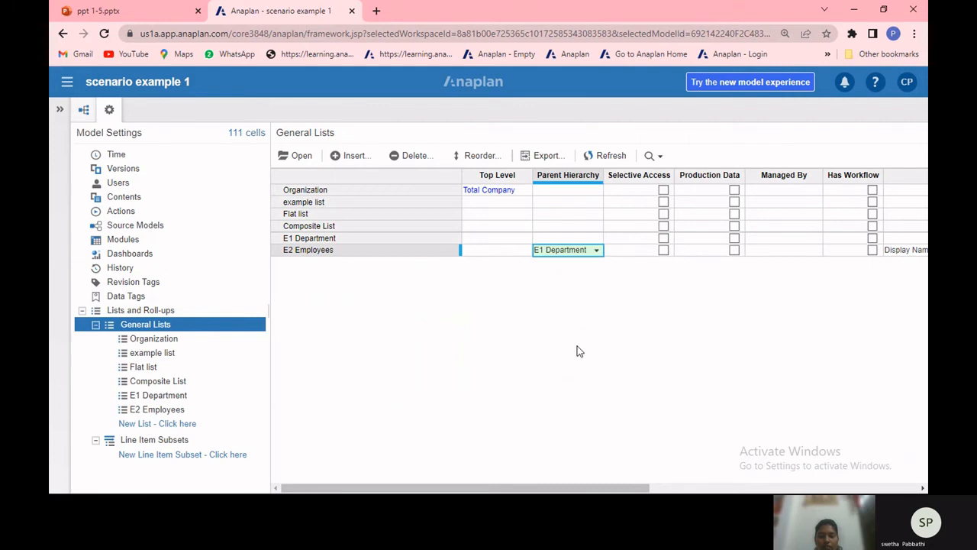
- Rerun the import into E2 Employees from the existing source Employees (4).csv, keeping the saved column mapping
click(205, 412)
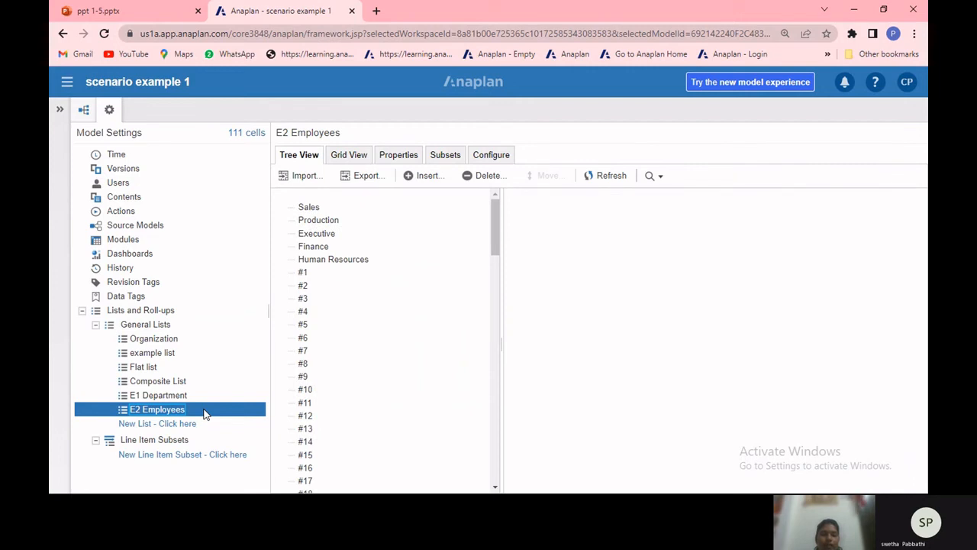
click(319, 183)
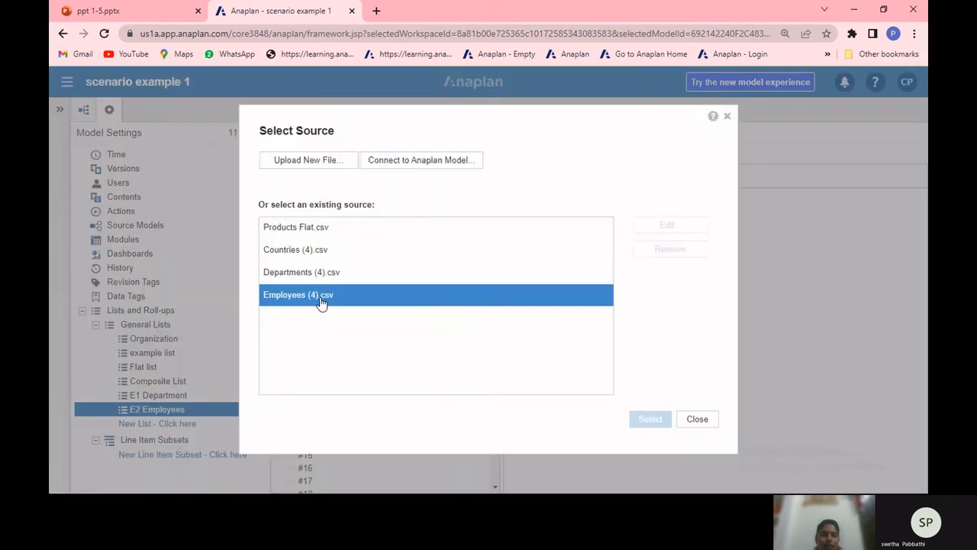
click(322, 298)
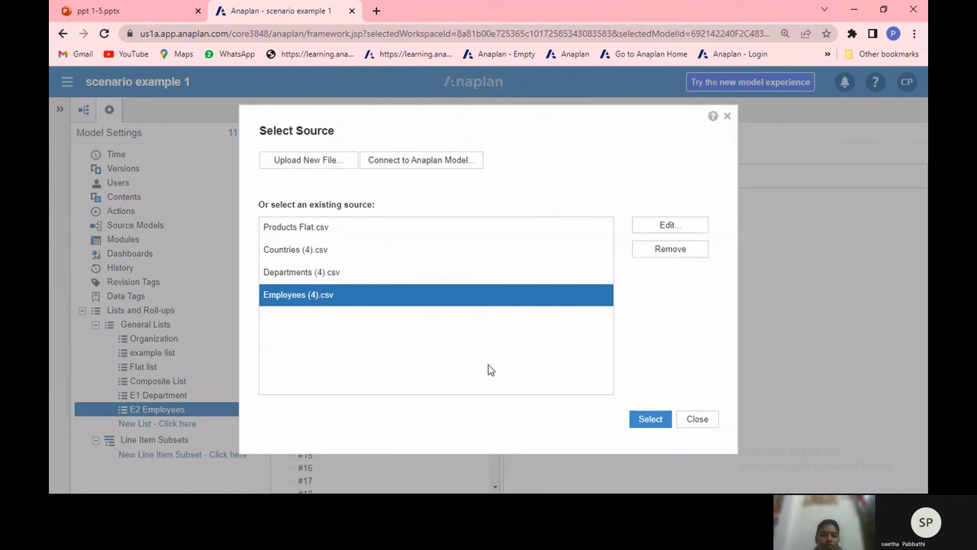
click(649, 420)
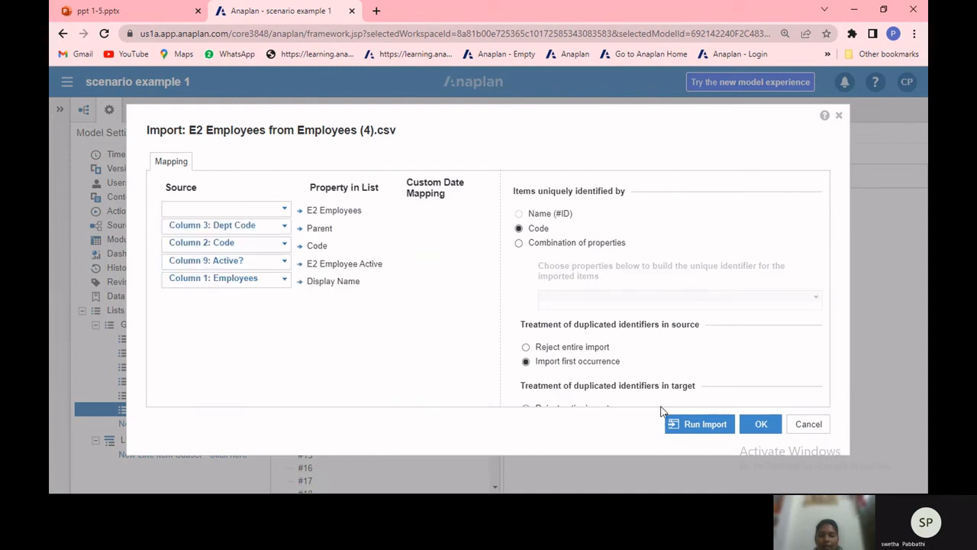
click(695, 424)
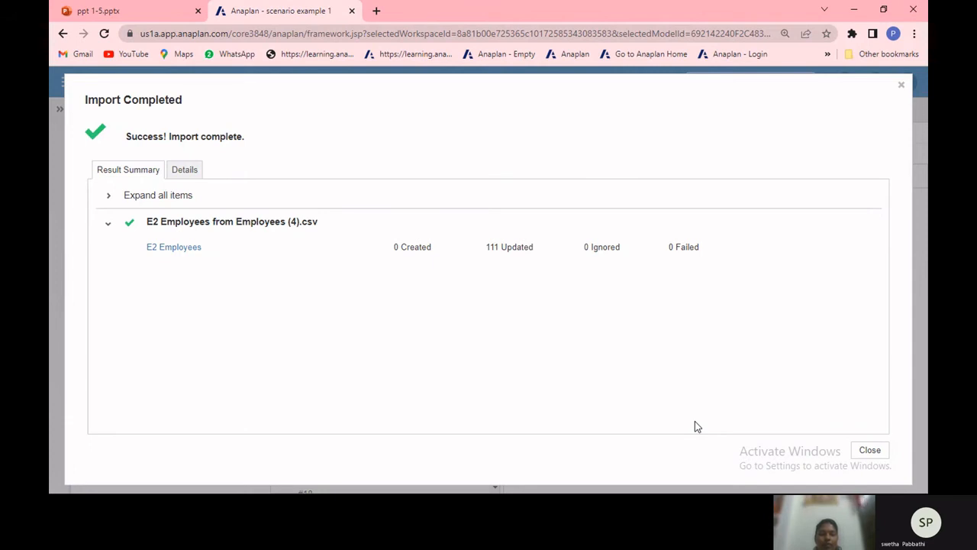
click(870, 452)
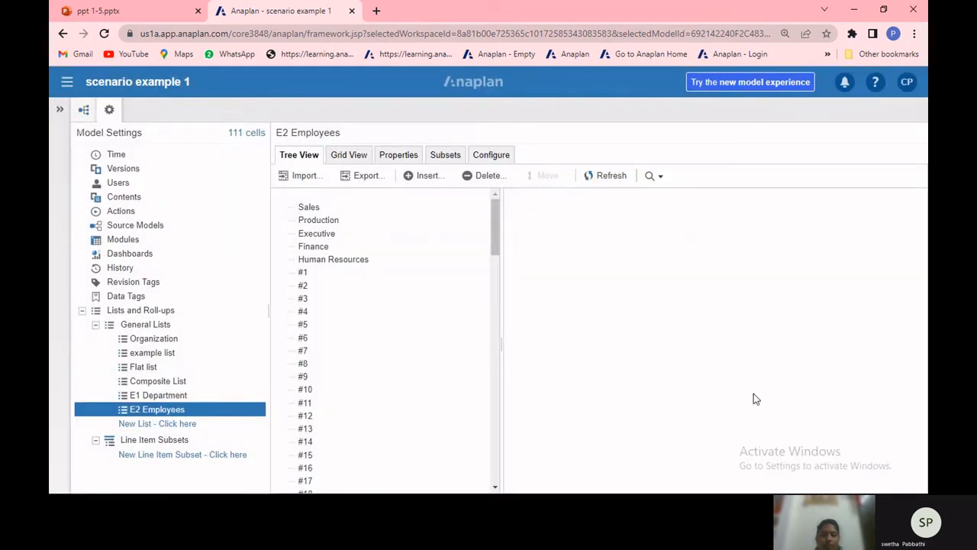
- View the E2 Employees list as a grid, and switch to the "What is Module?" slide in the ppt 1-5 presentation
click(368, 156)
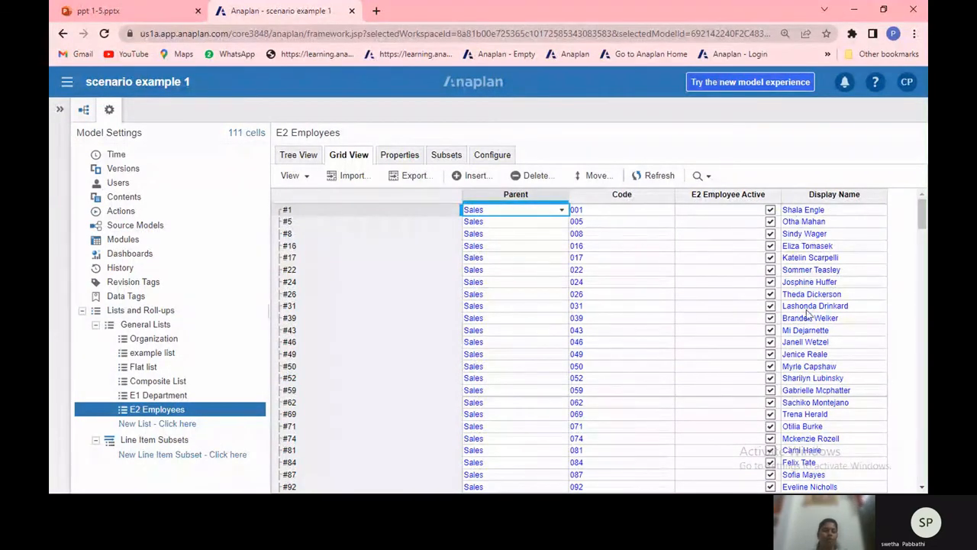
click(160, 9)
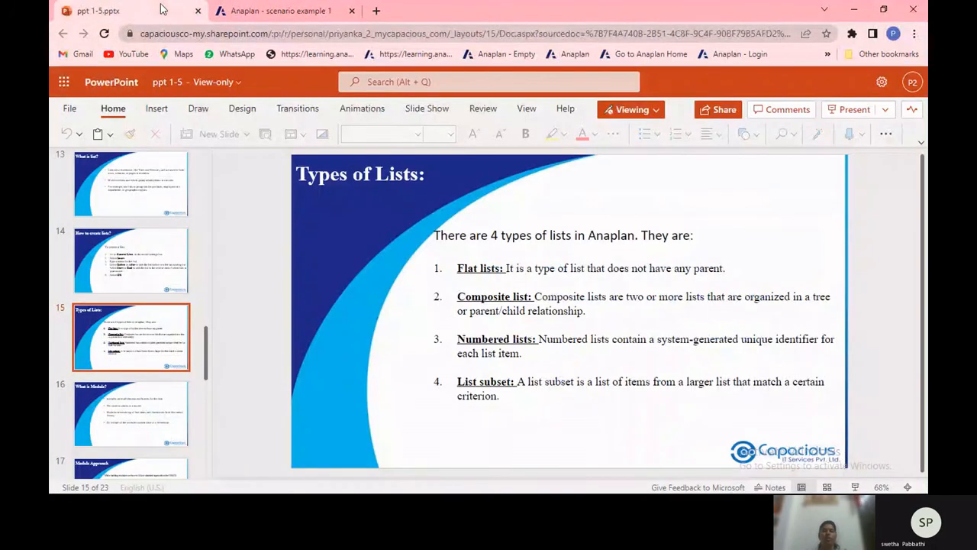
click(152, 416)
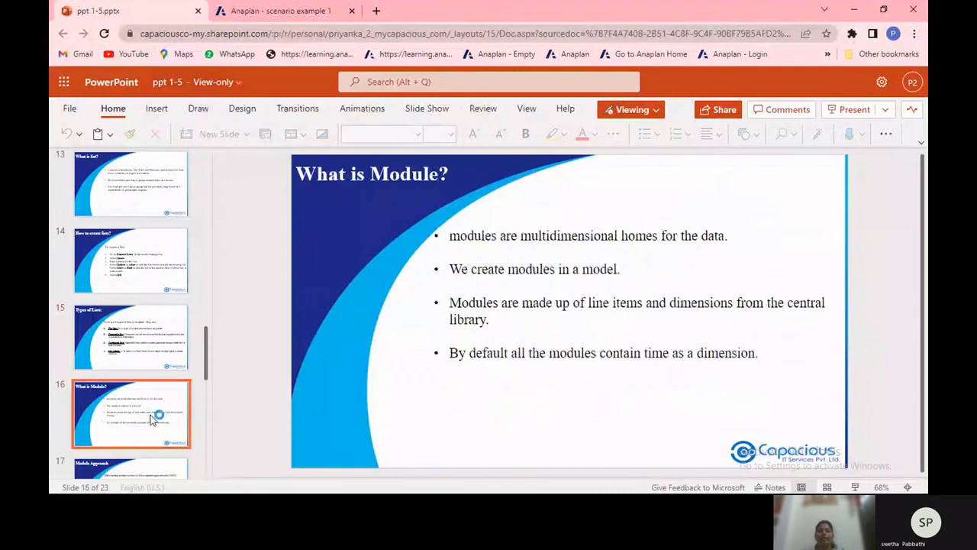
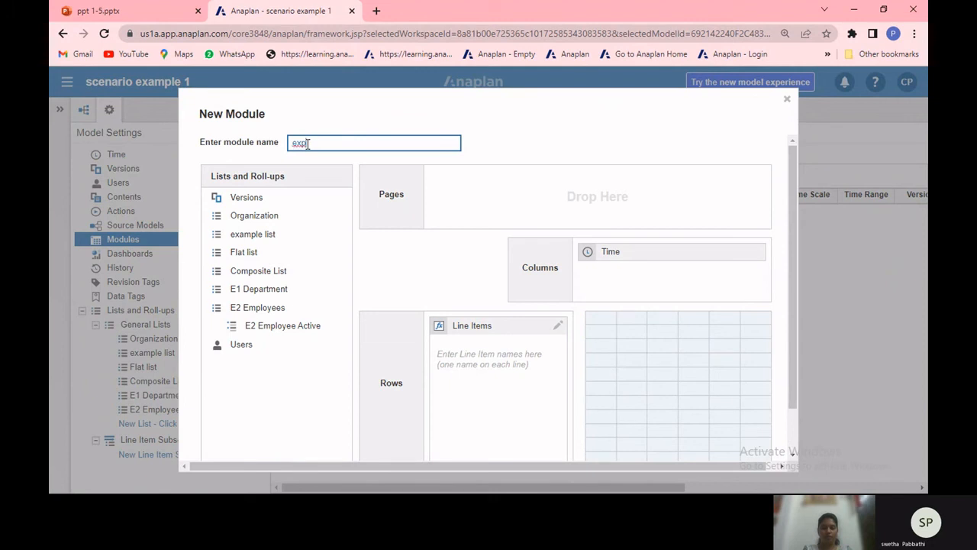
- Name the new module "example module"
key(BackSpace)
text(ampl)
key(BackSpace)
text(le module)
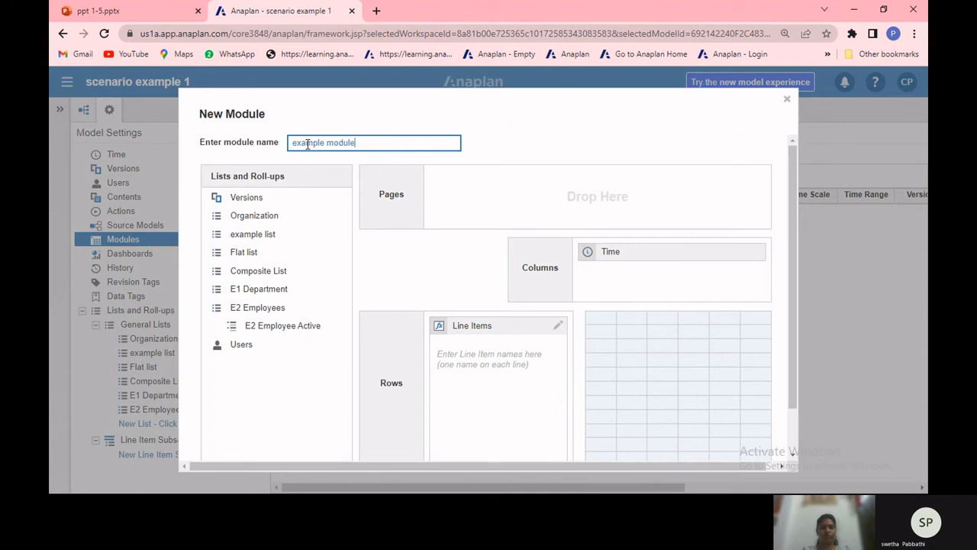
- Enter the line items "sales" and "start date" in the rows of the new module and create it
click(440, 375)
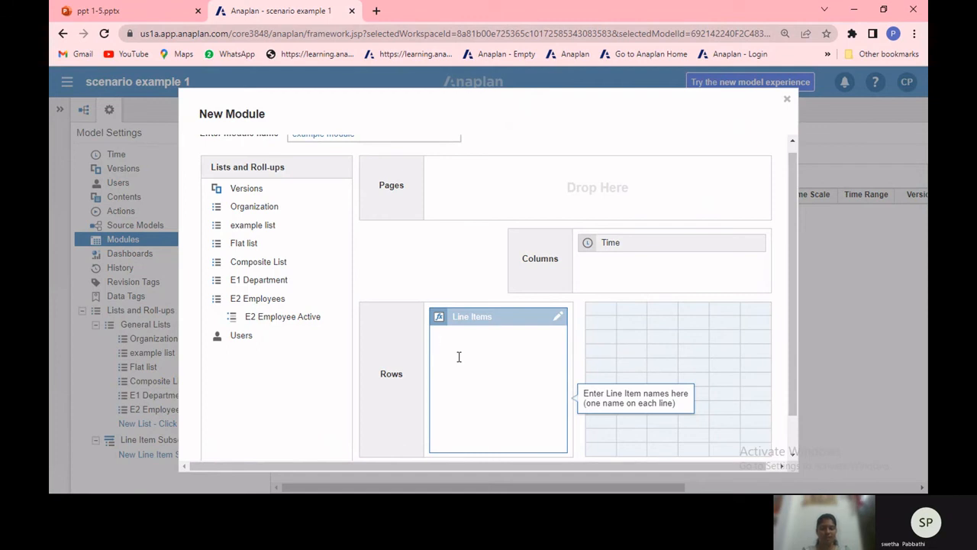
text(sales)
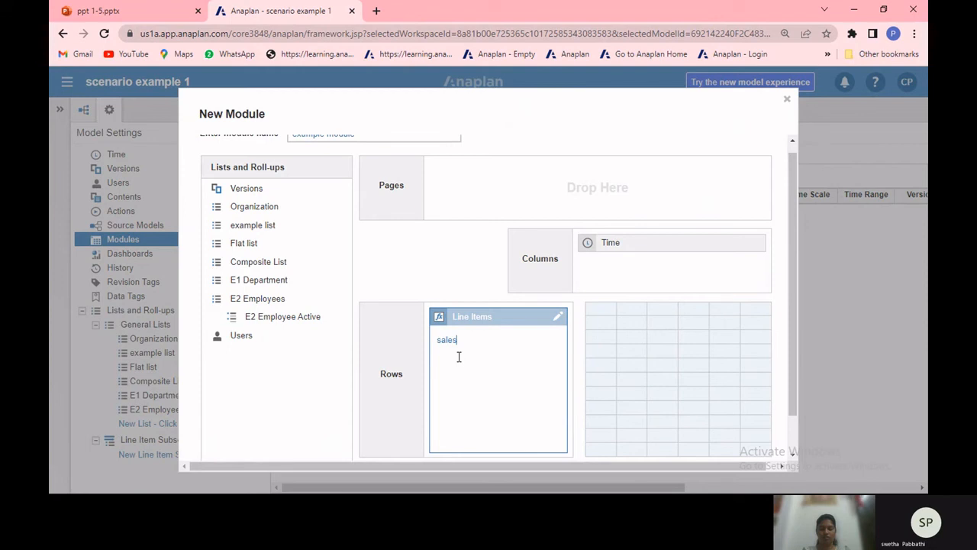
key(Return)
text(start date)
click(703, 411)
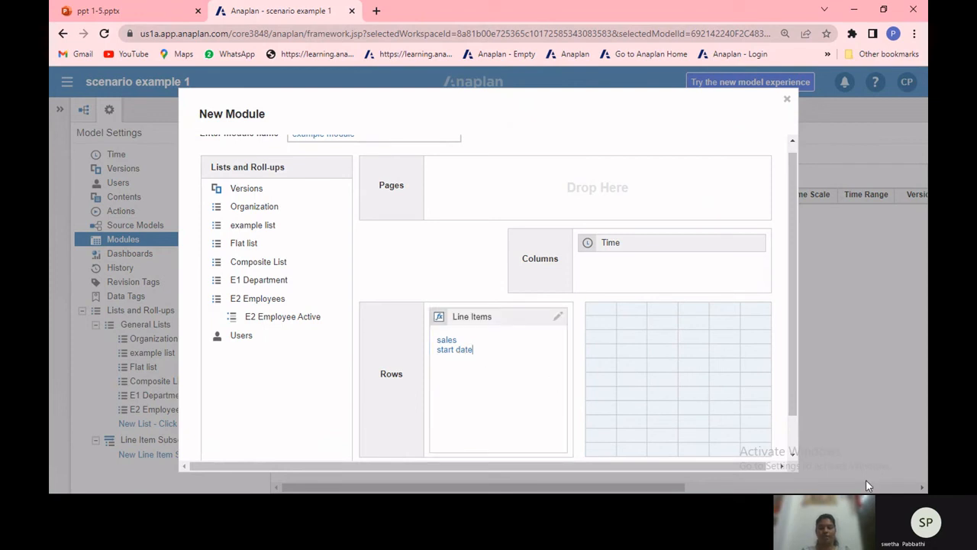
click(793, 442)
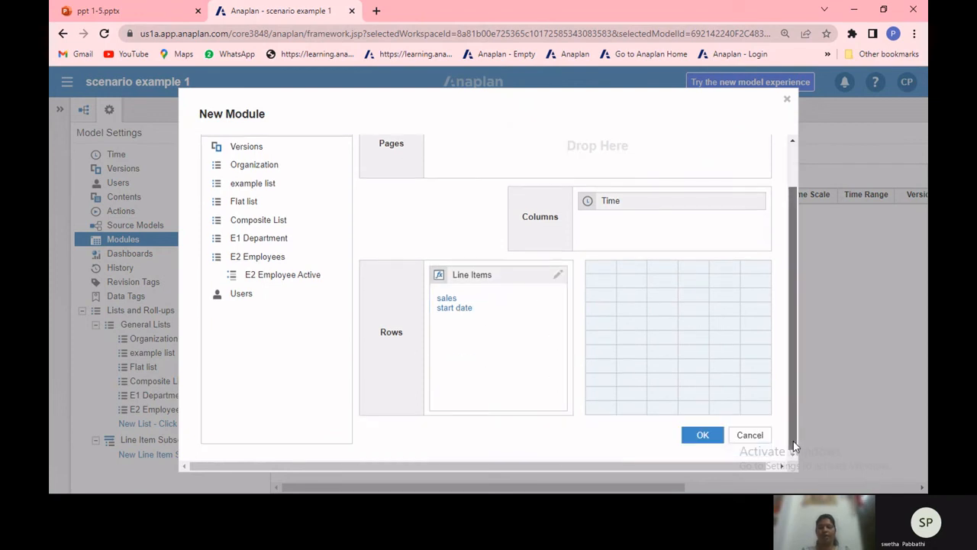
click(704, 436)
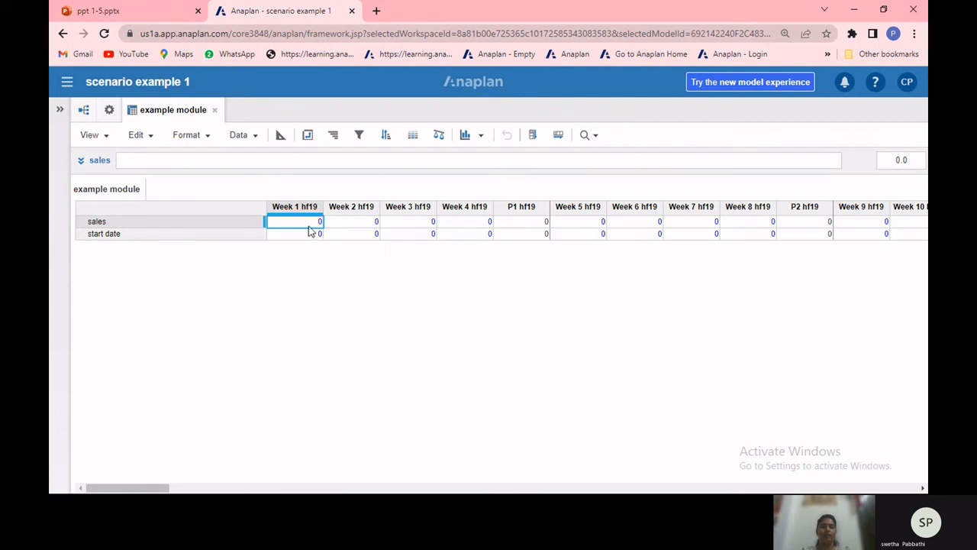
- Switch to the ppt 1-5 presentation in PowerPoint and show the Versions slide on comparing scenarios and switchover
click(255, 135)
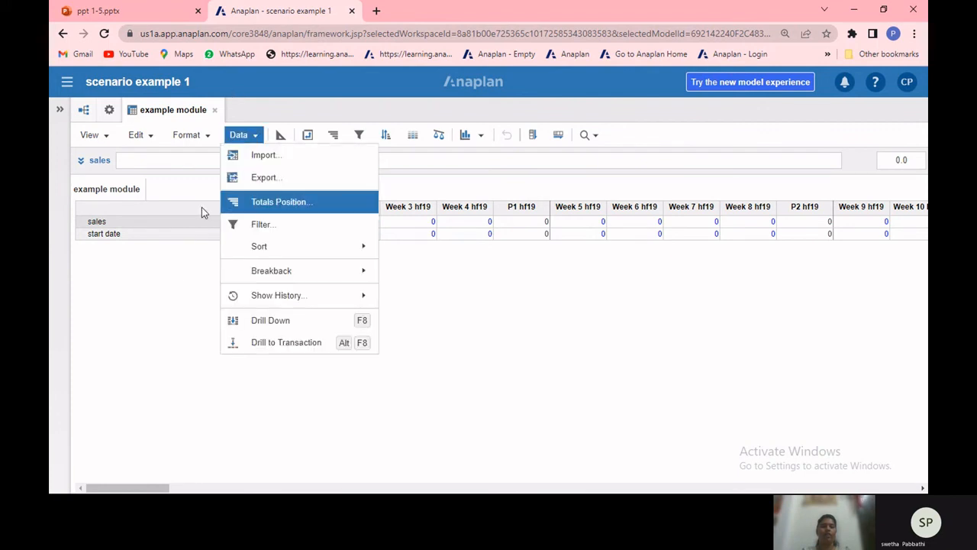
click(186, 283)
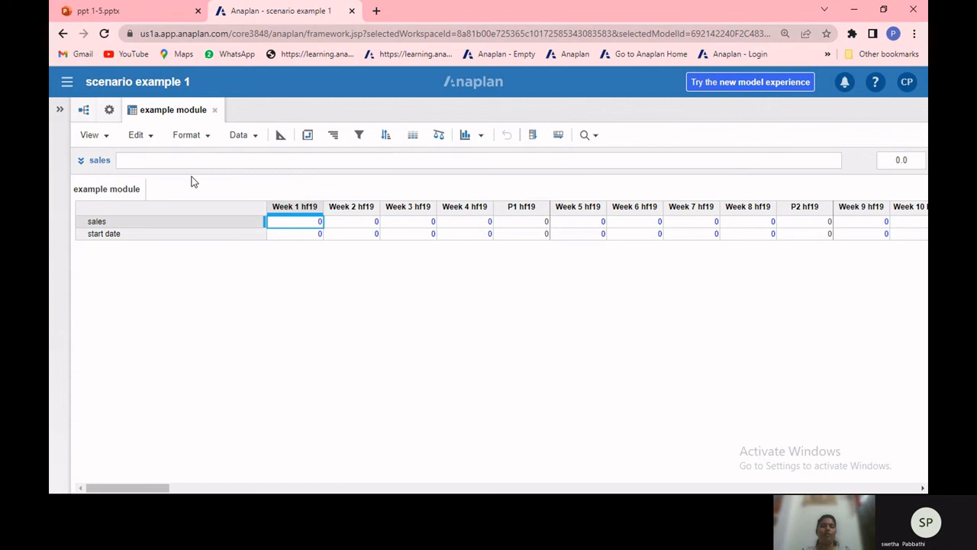
click(132, 16)
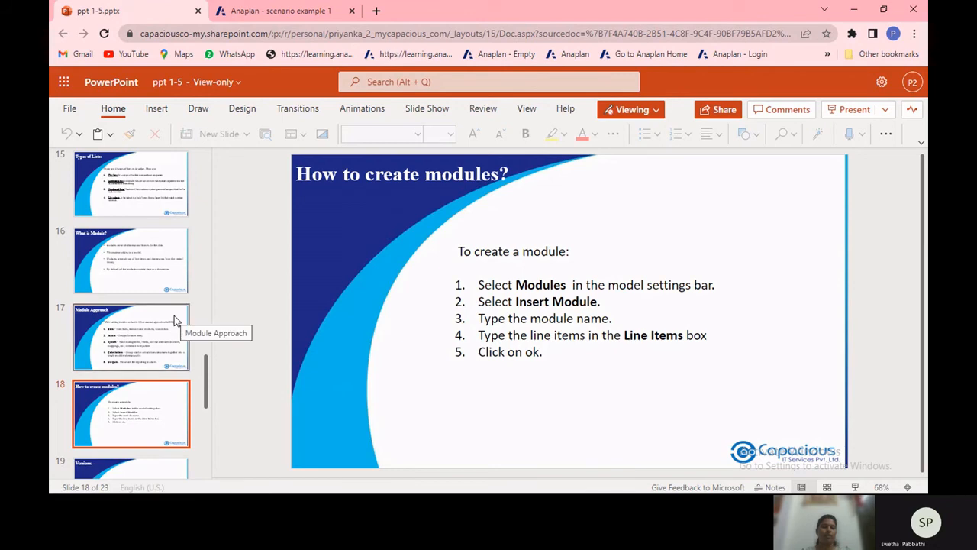
click(130, 467)
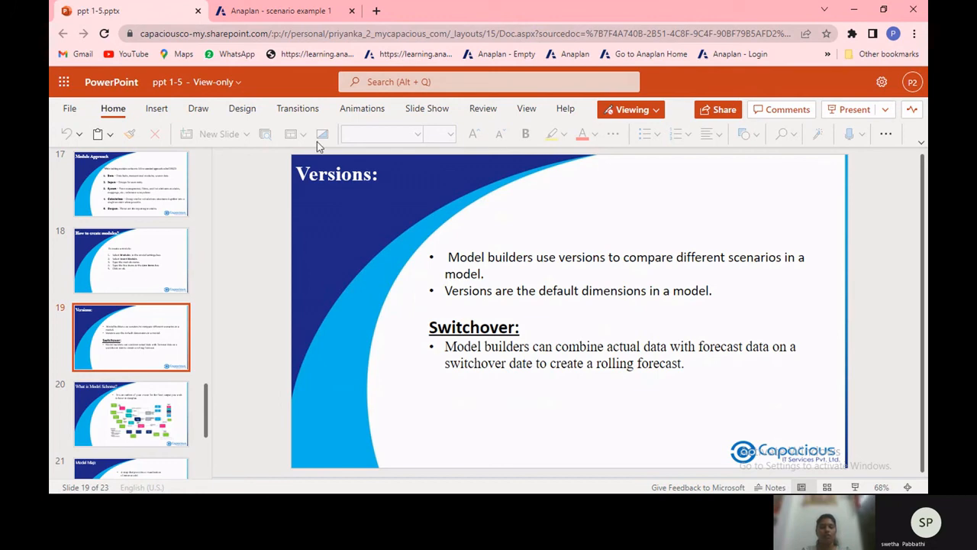
- Switch back to Anaplan, open the Versions model settings and select the Actual version
click(235, 8)
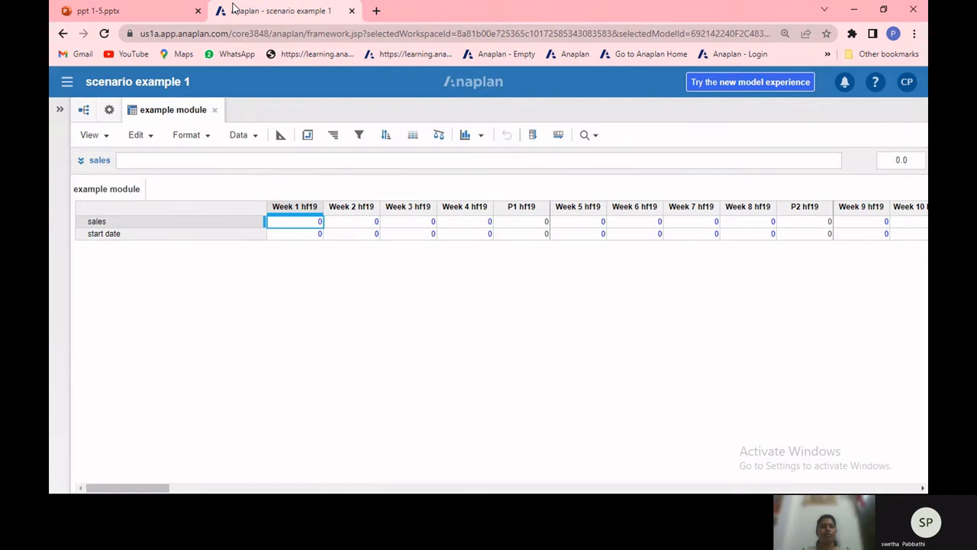
click(112, 111)
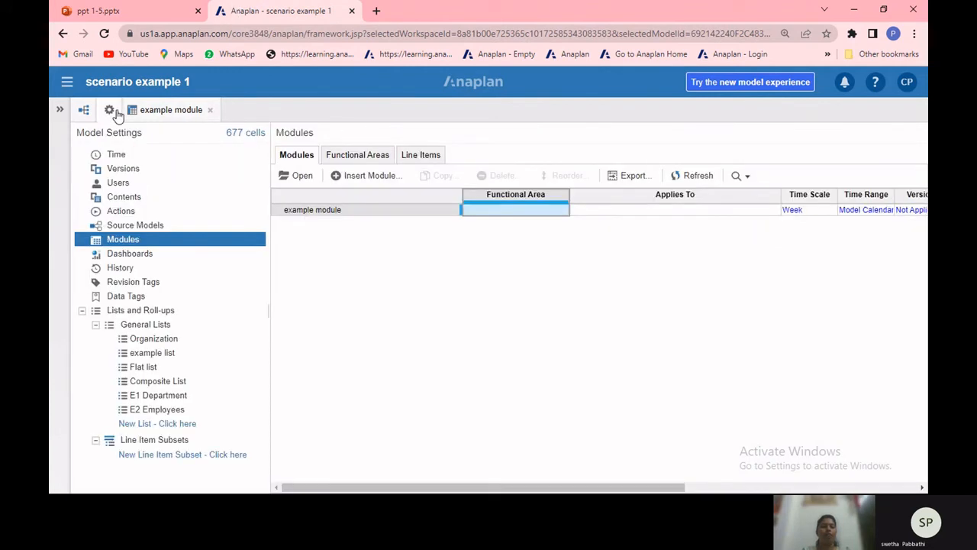
click(163, 174)
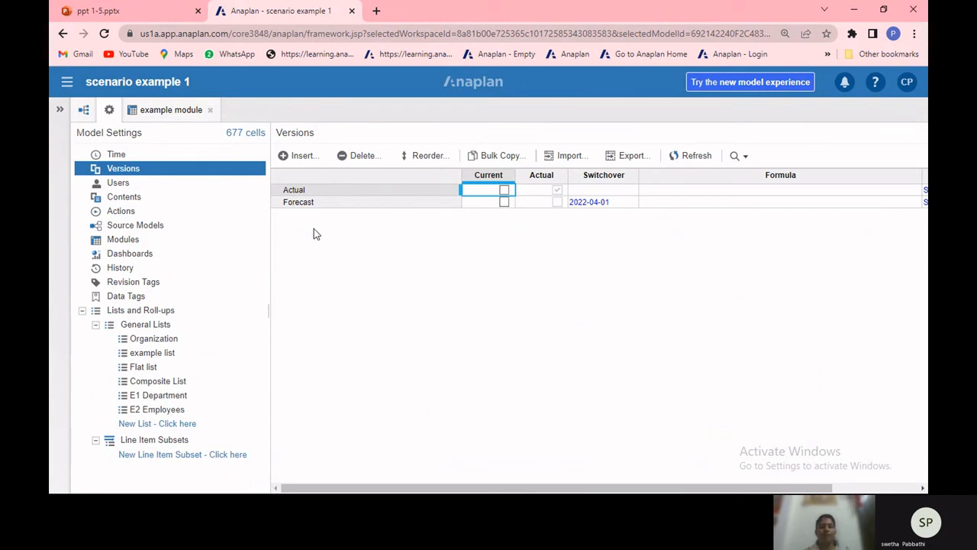
click(331, 192)
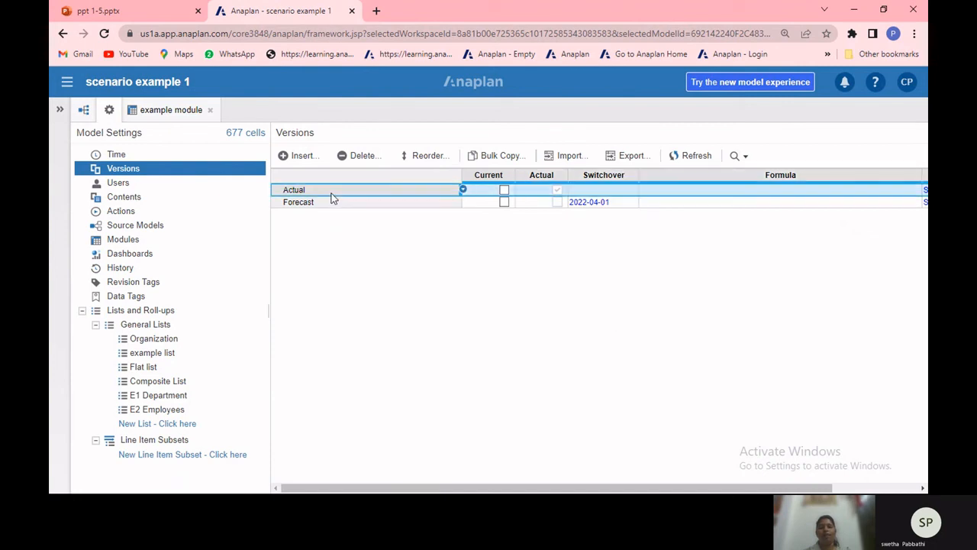
- Mark Forecast as the current version, confirm the change, and clear the mark again
click(505, 199)
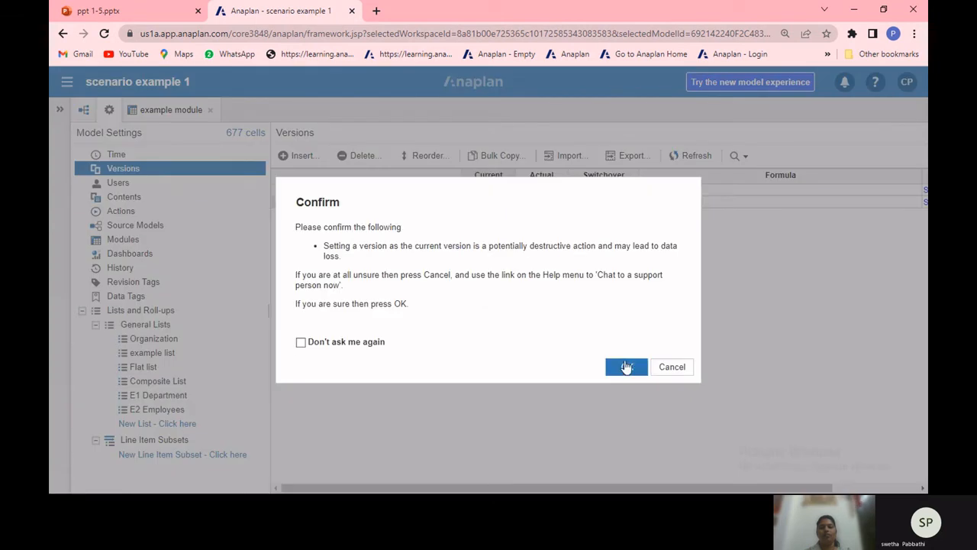
click(626, 366)
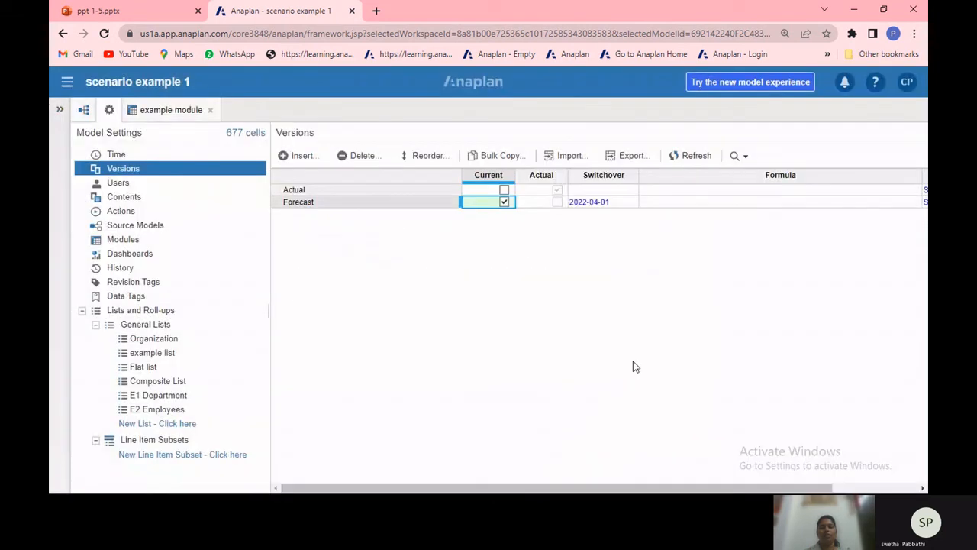
click(504, 203)
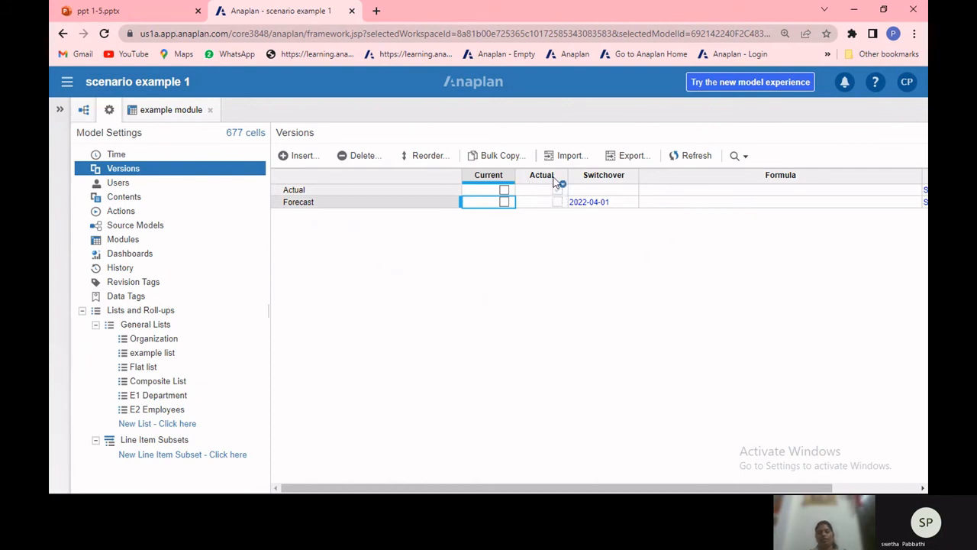
- Clear the switchover date of the Forecast version
click(611, 202)
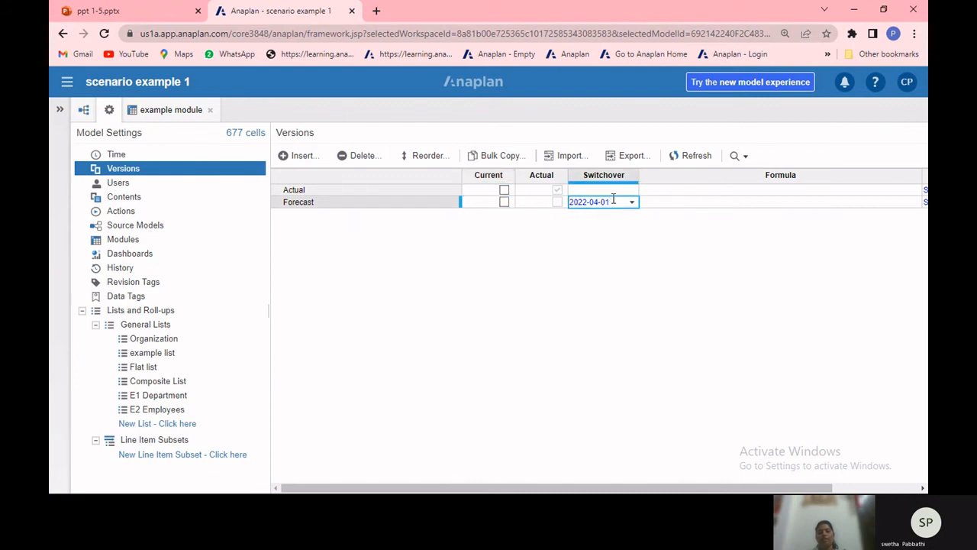
double_click(612, 200)
key(BackSpace)
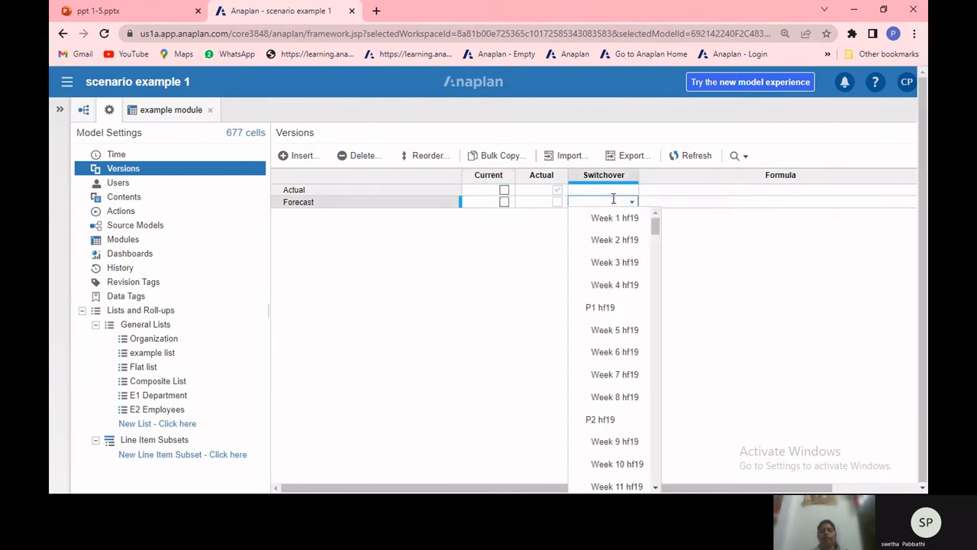
click(524, 247)
click(639, 365)
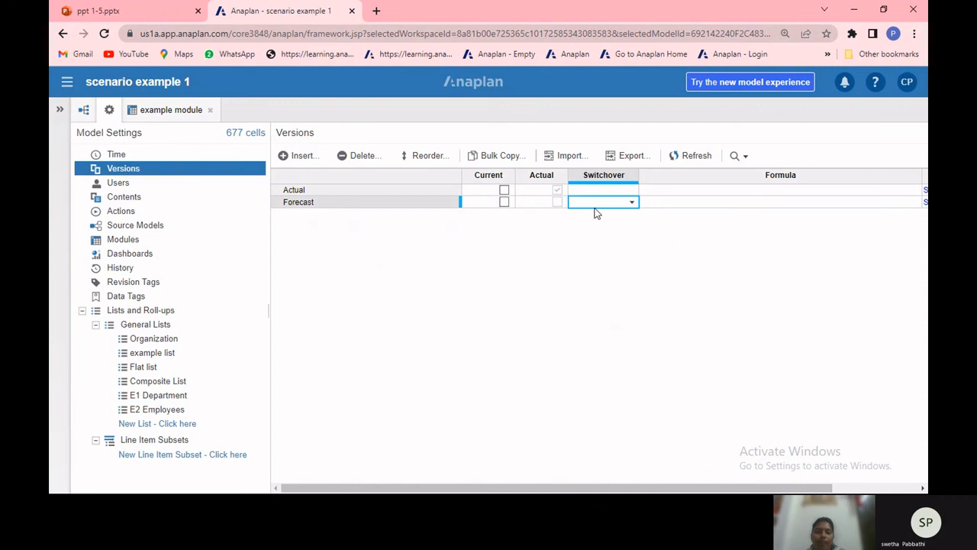
- Start a new module named "versions example" and place the Versions dimension on its pages
click(174, 246)
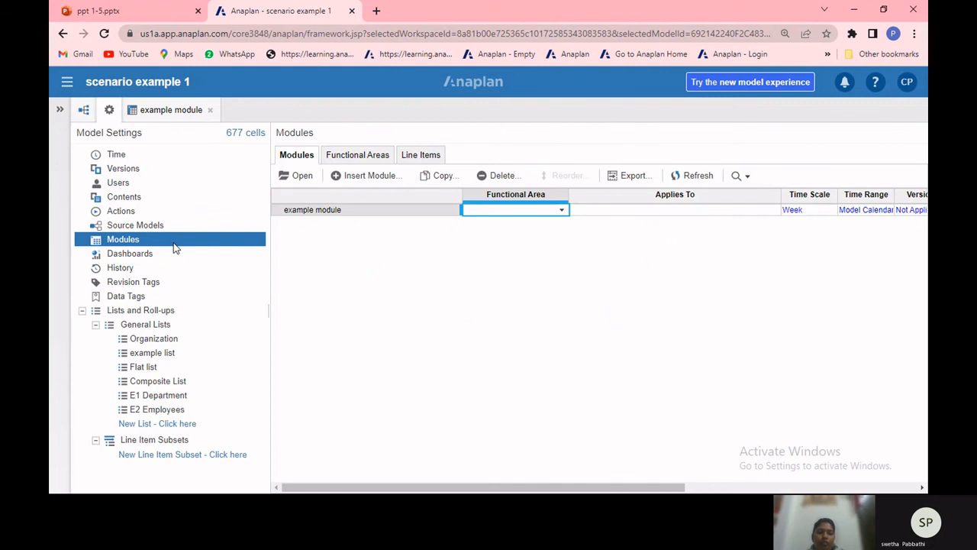
click(342, 176)
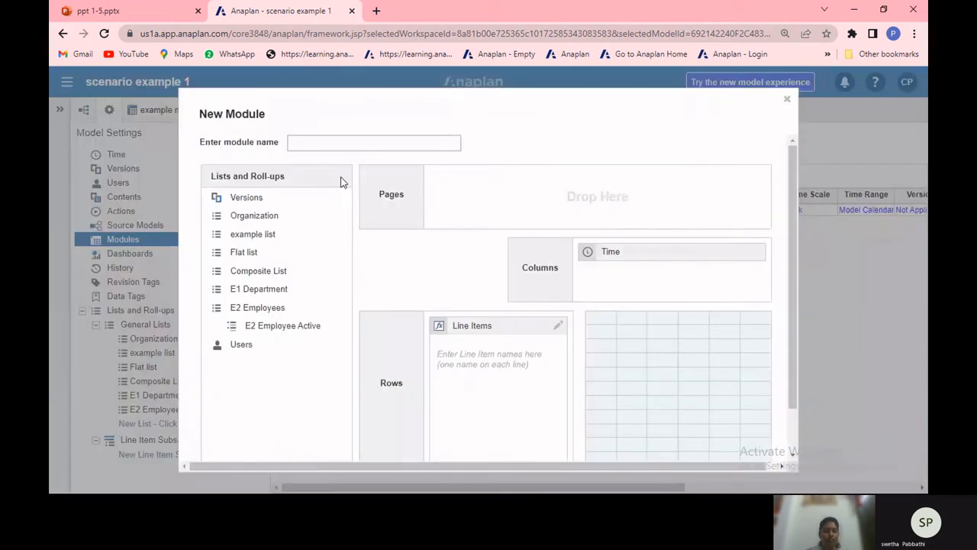
click(320, 141)
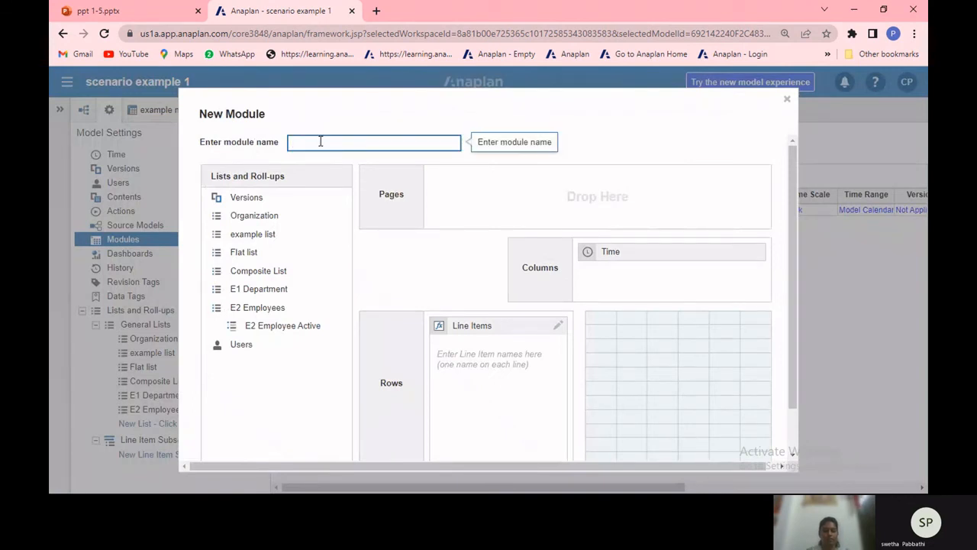
text(versions ex)
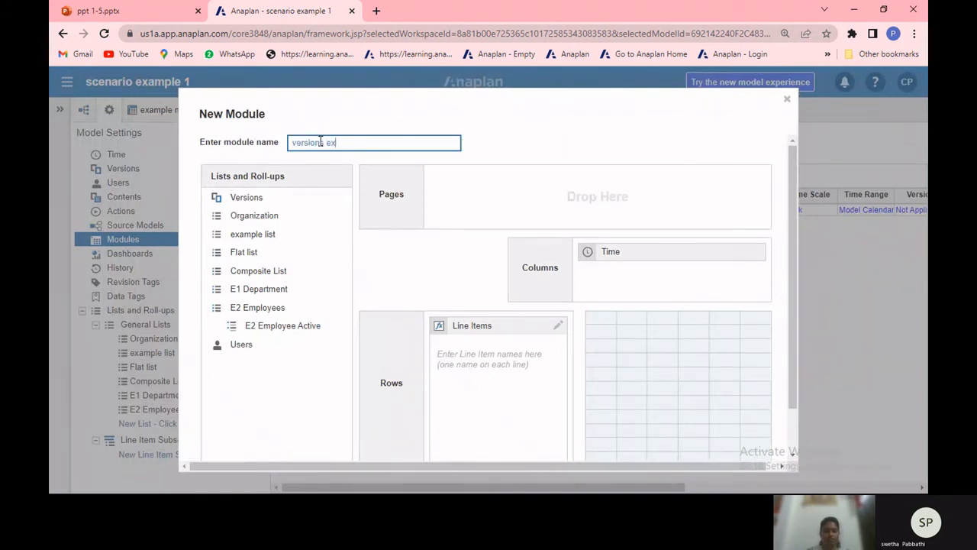
text(ample)
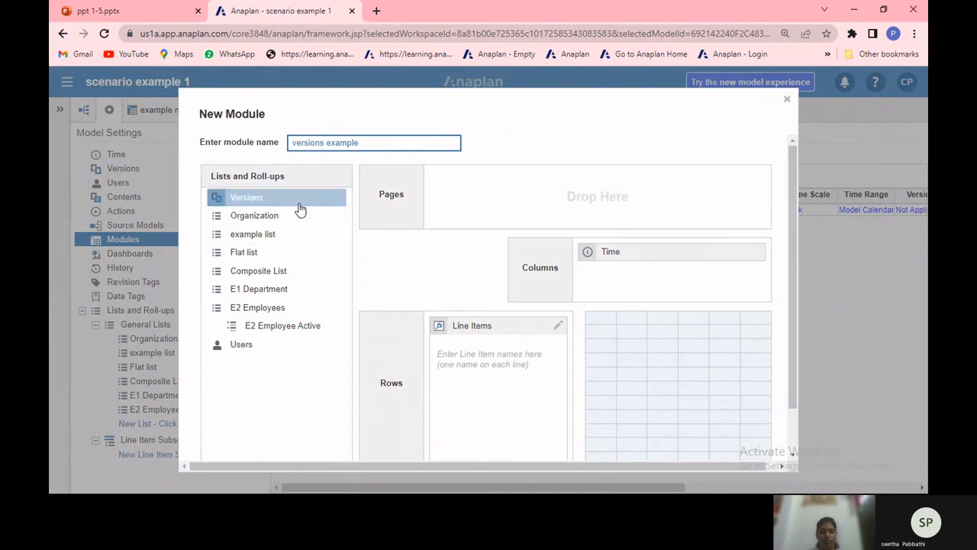
drag(299, 209, 543, 200)
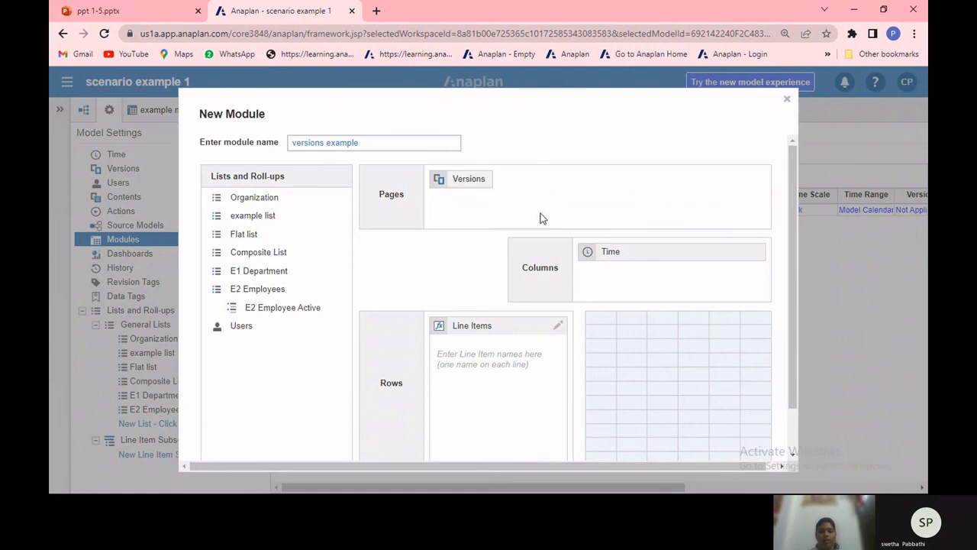
- Enter the line items "example 1" and "example 2" in the rows of the versions example module
click(435, 391)
click(449, 372)
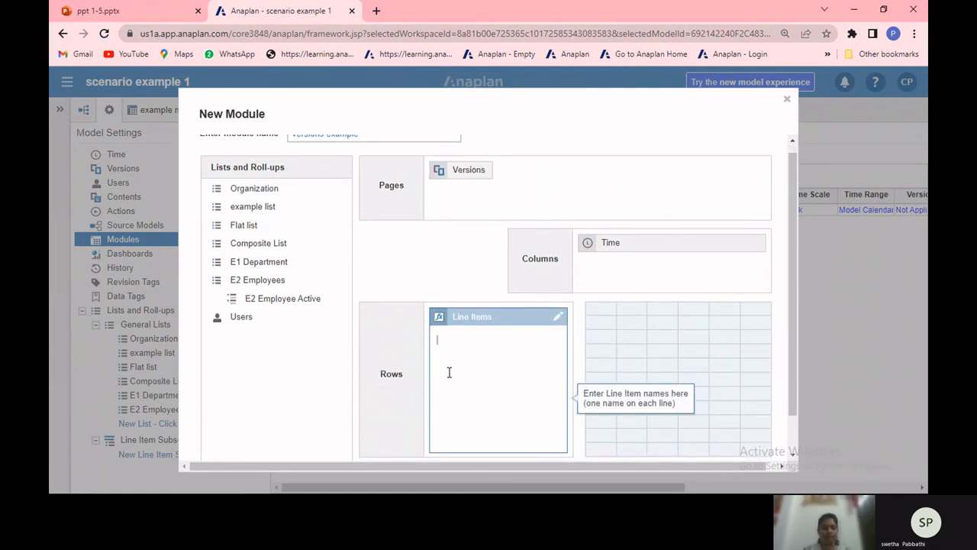
text(e)
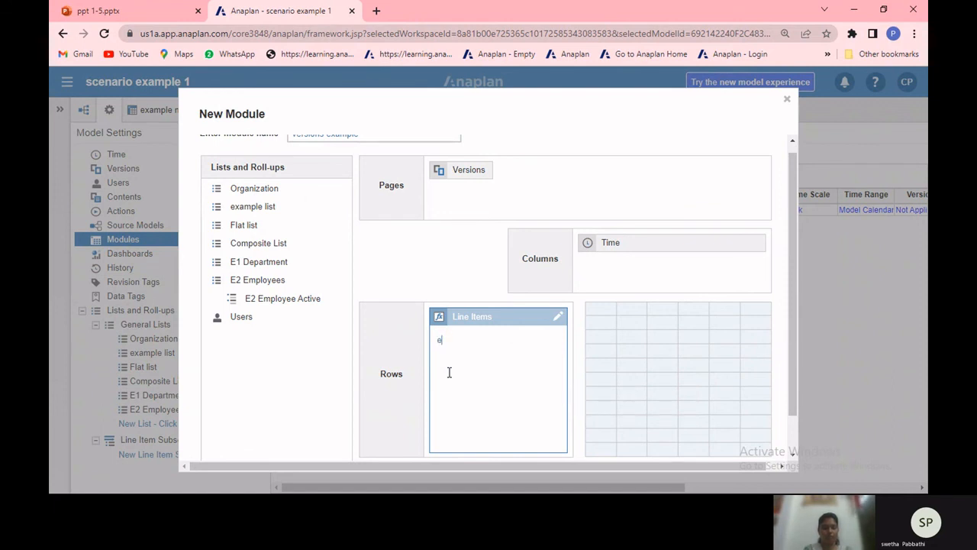
text(xample 1)
key(Return)
text(example )
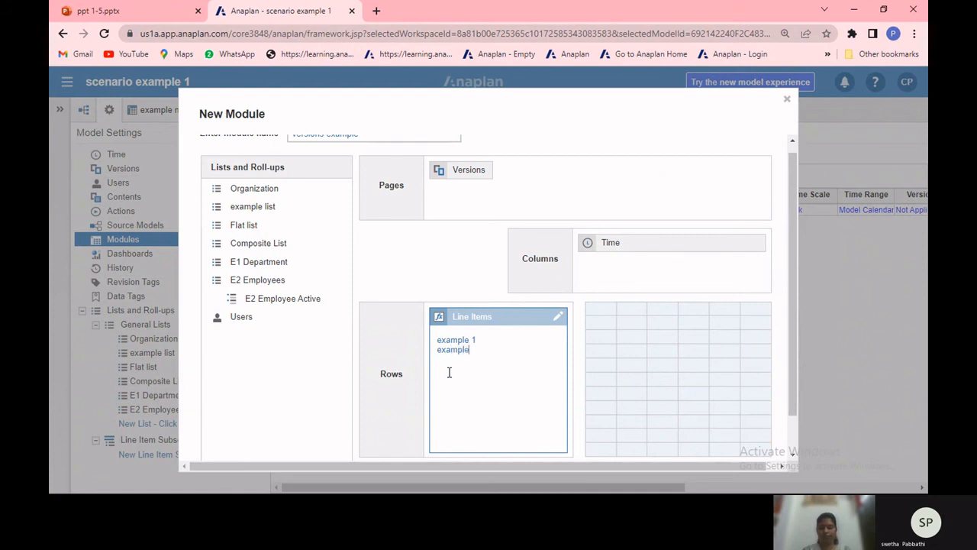
text(21)
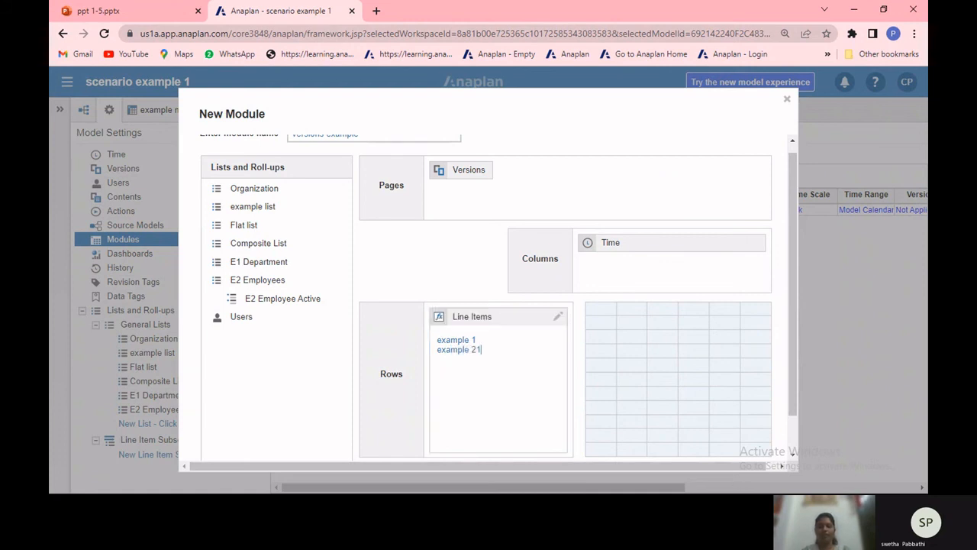
key(BackSpace)
scroll(795, 429, down, 2)
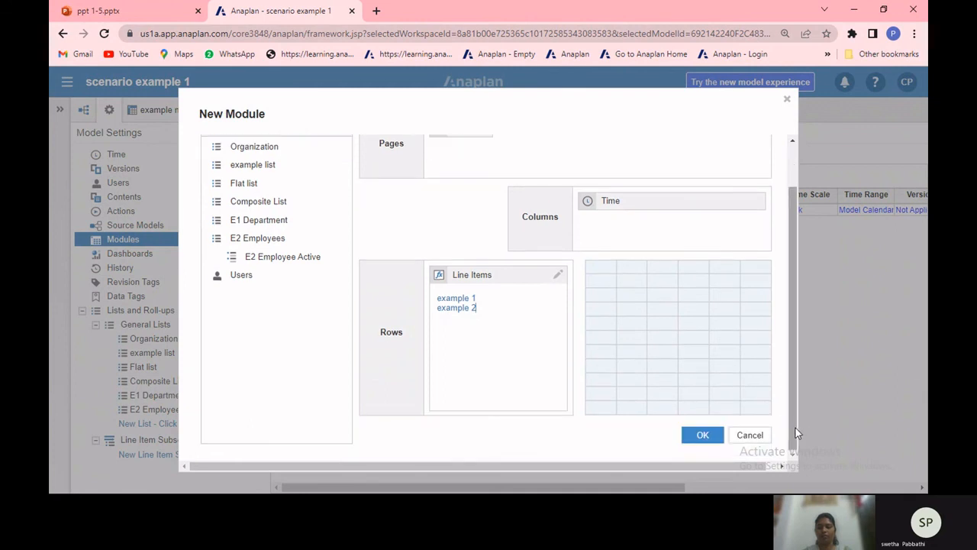
- Create the versions example module with the entered settings and check which versions its page selector offers
click(701, 436)
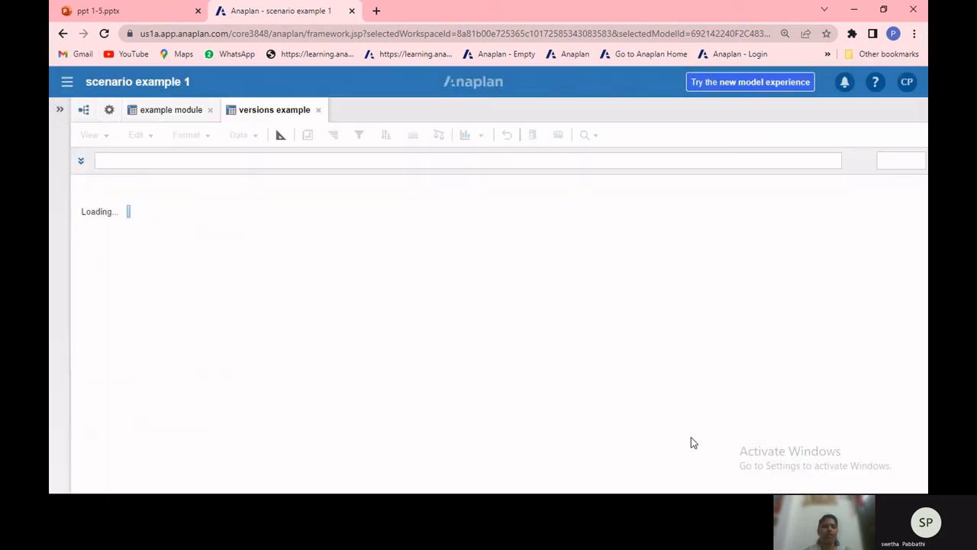
click(192, 190)
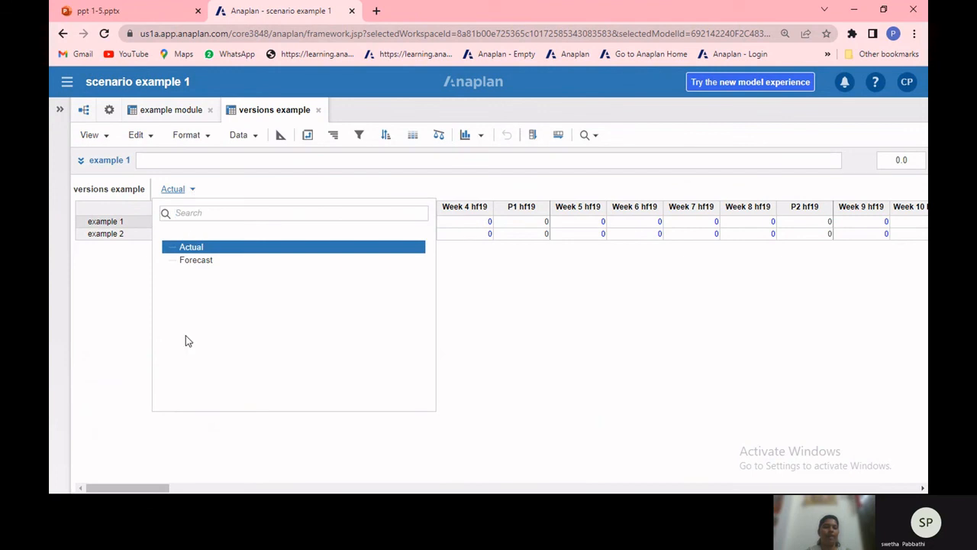
click(119, 289)
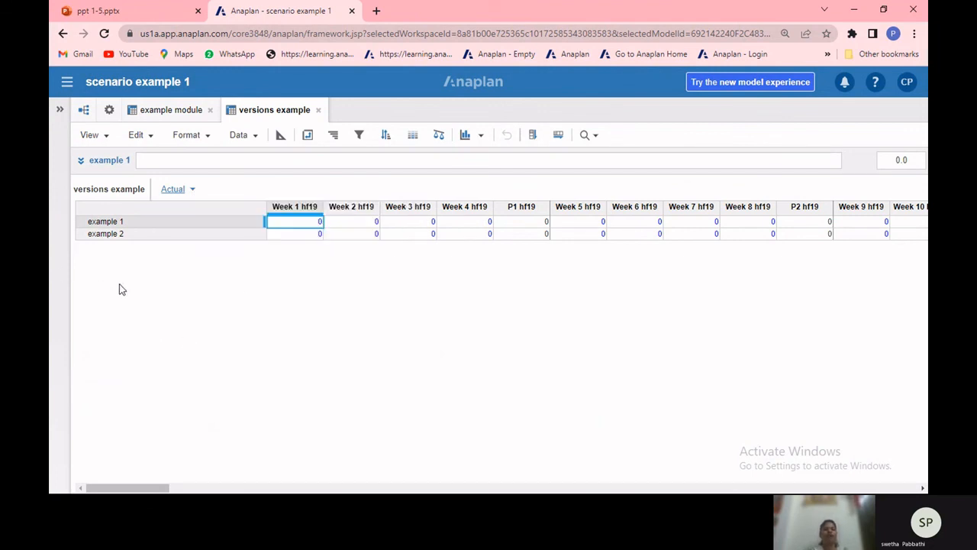
- For the Actual version, enter 100 for example 1 and 50 for example 2 in Week 1 hf19, copying each across all weeks
double_click(284, 226)
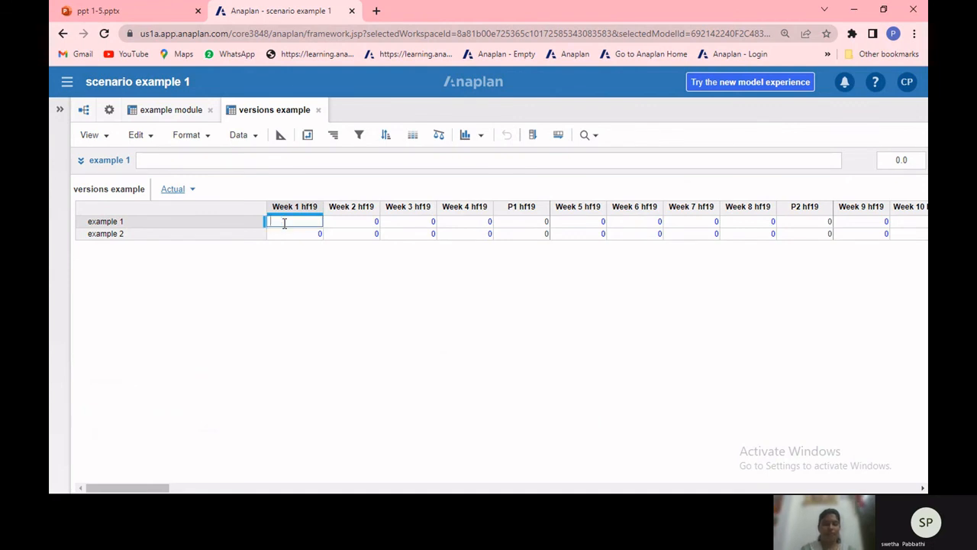
text(100)
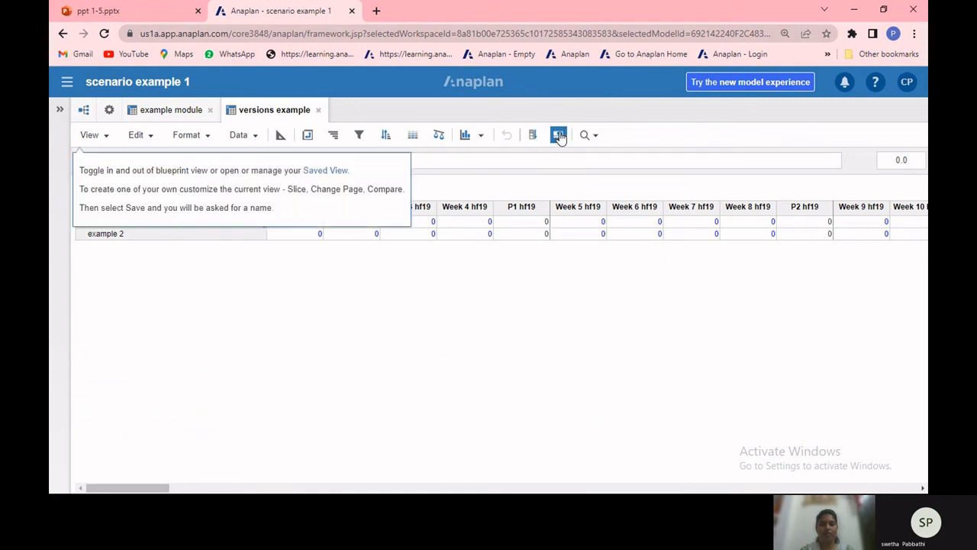
click(559, 135)
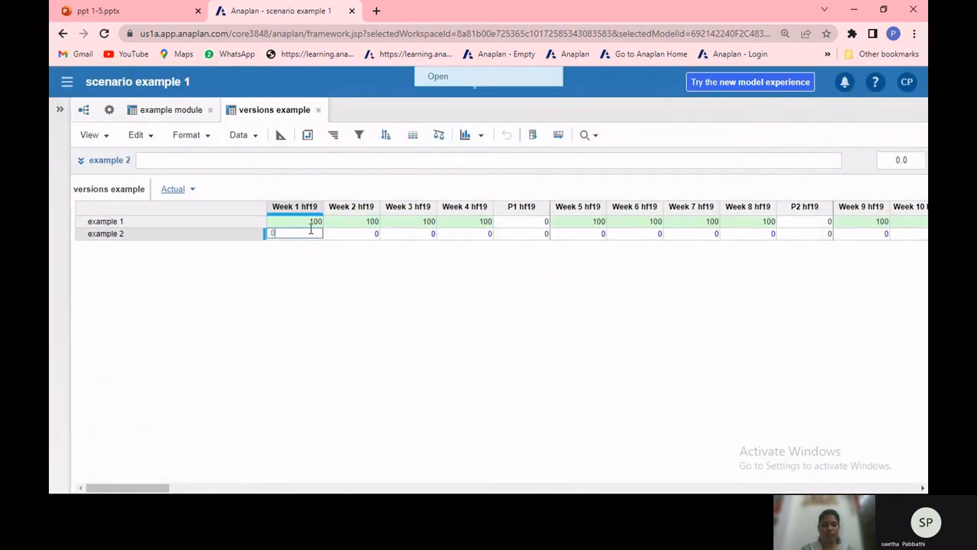
click(311, 232)
text(50)
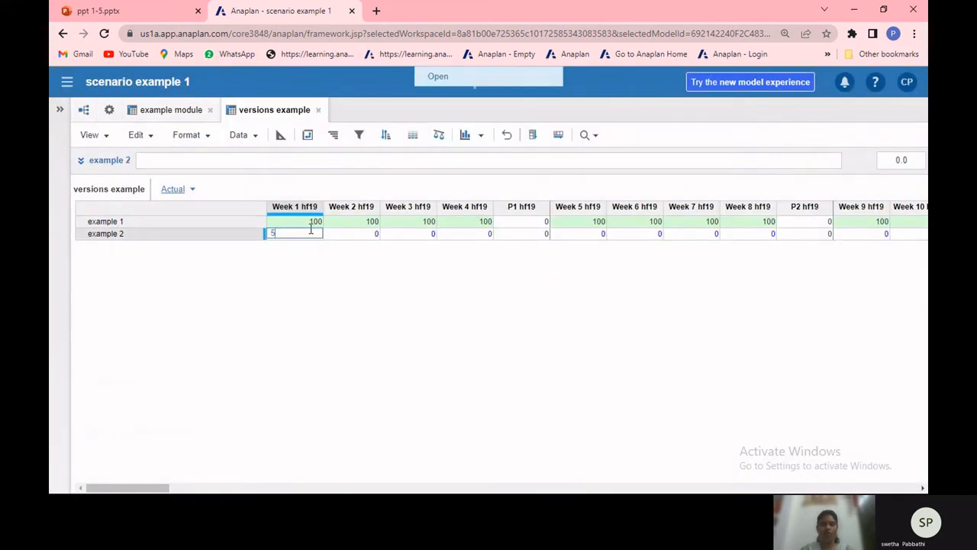
click(550, 141)
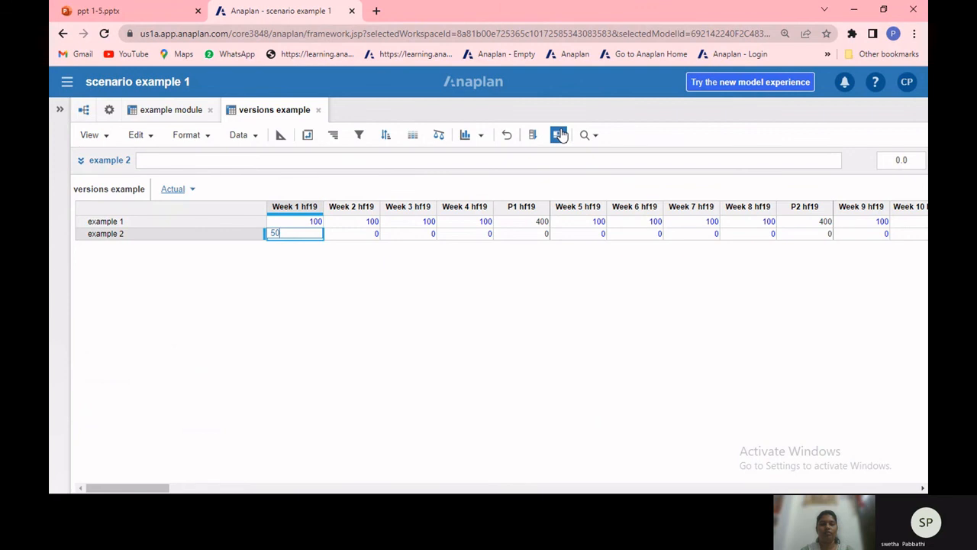
click(560, 134)
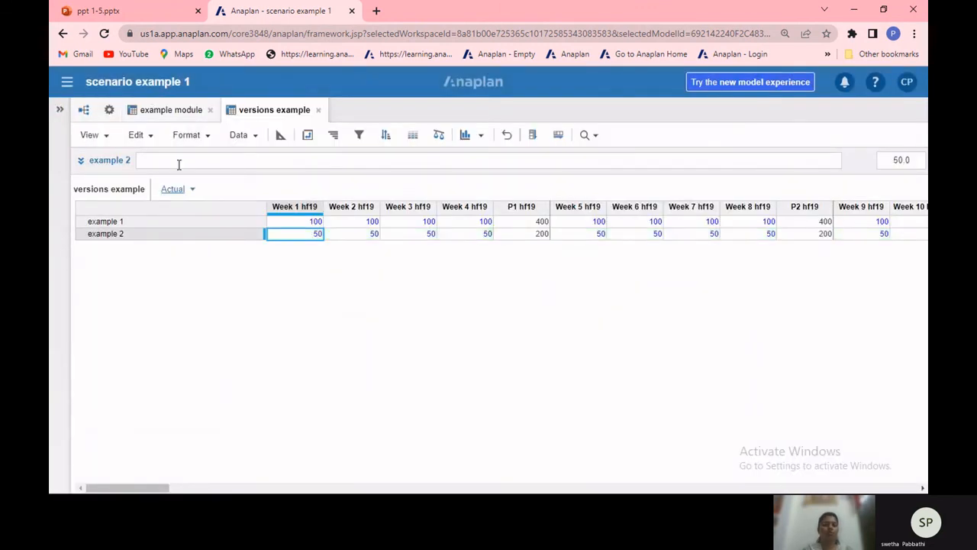
- Display the module's Forecast version to compare its data, and return to the Actual version
click(193, 190)
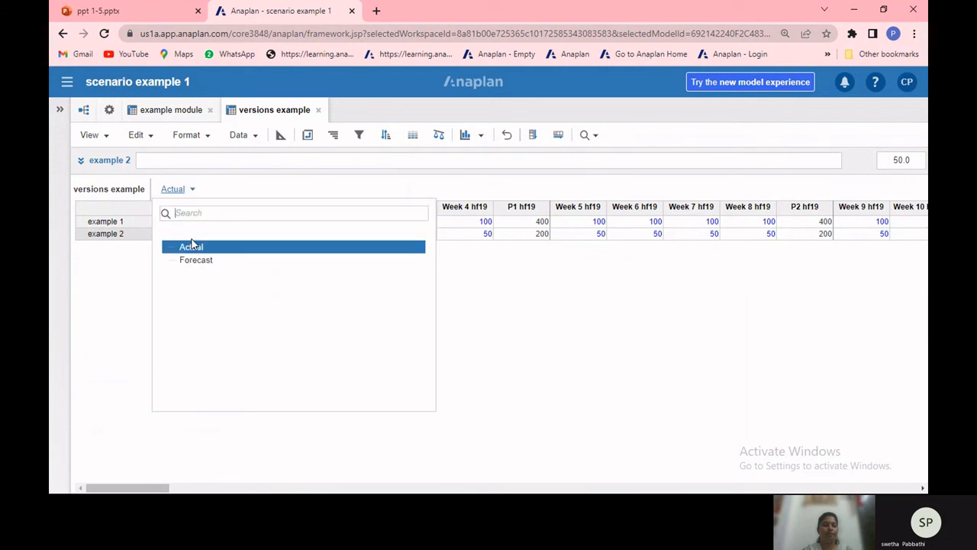
click(193, 262)
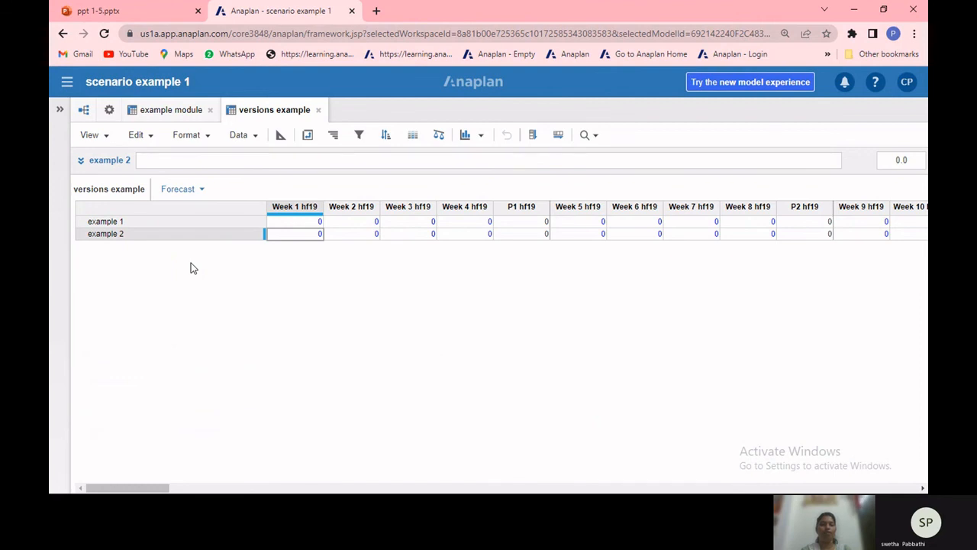
click(200, 191)
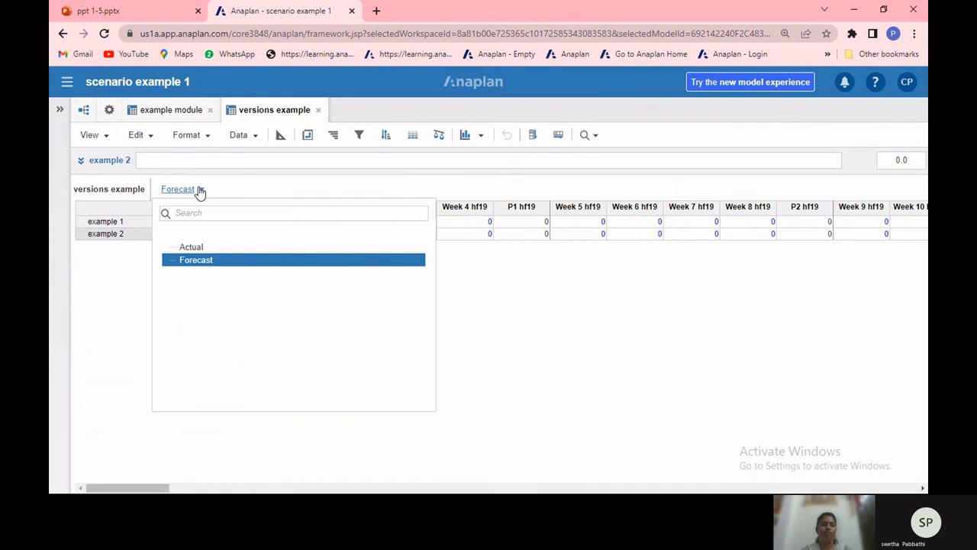
click(211, 248)
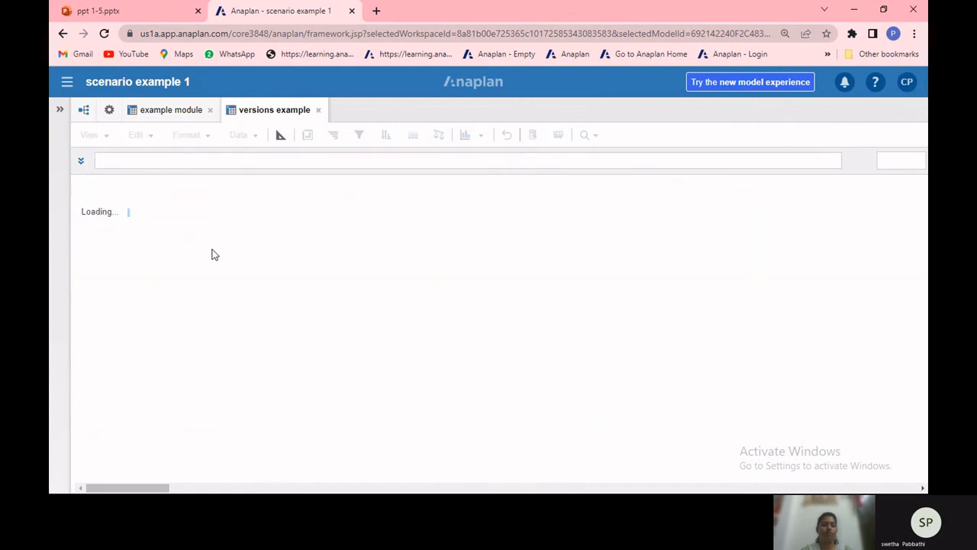
- In the model's Versions settings, set the Forecast switchover to Week 8 hf19 and confirm the change
click(100, 119)
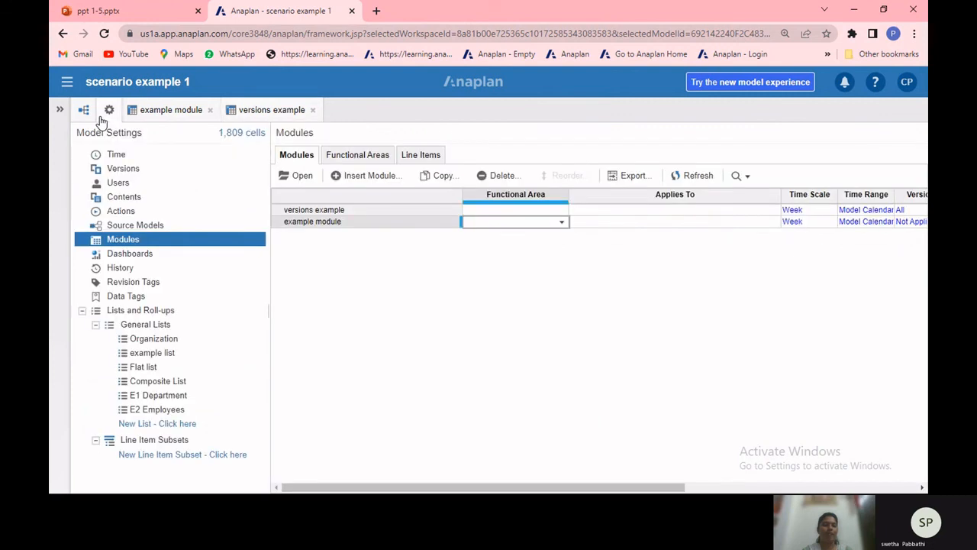
click(123, 169)
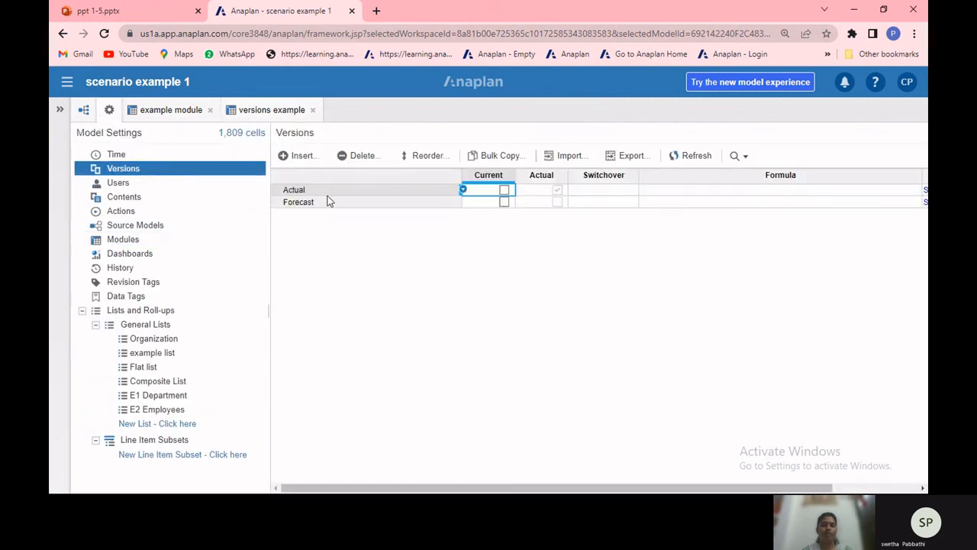
click(624, 204)
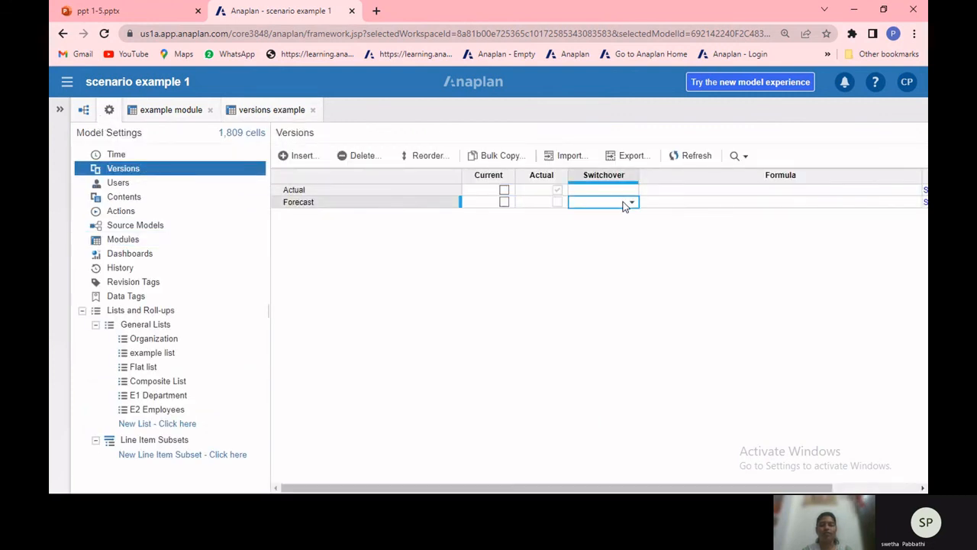
click(631, 204)
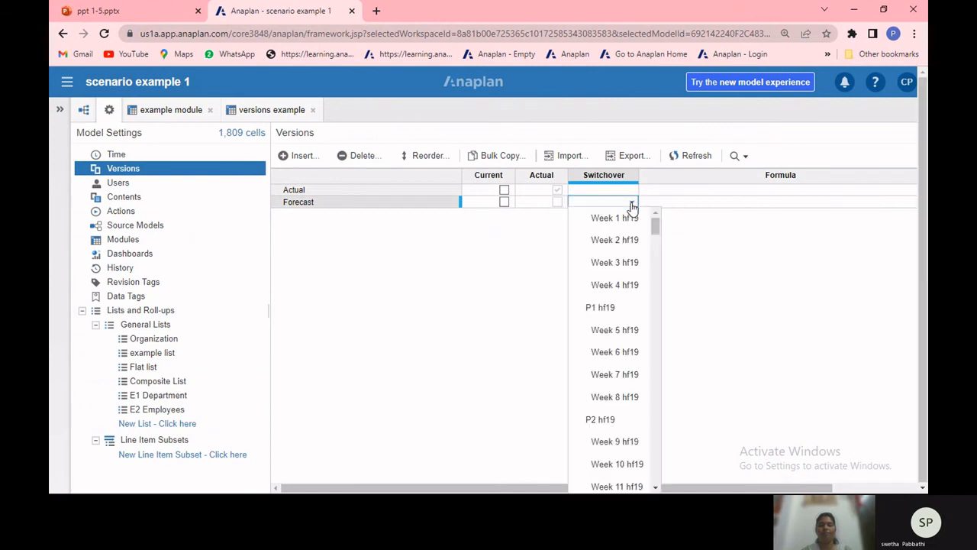
click(620, 396)
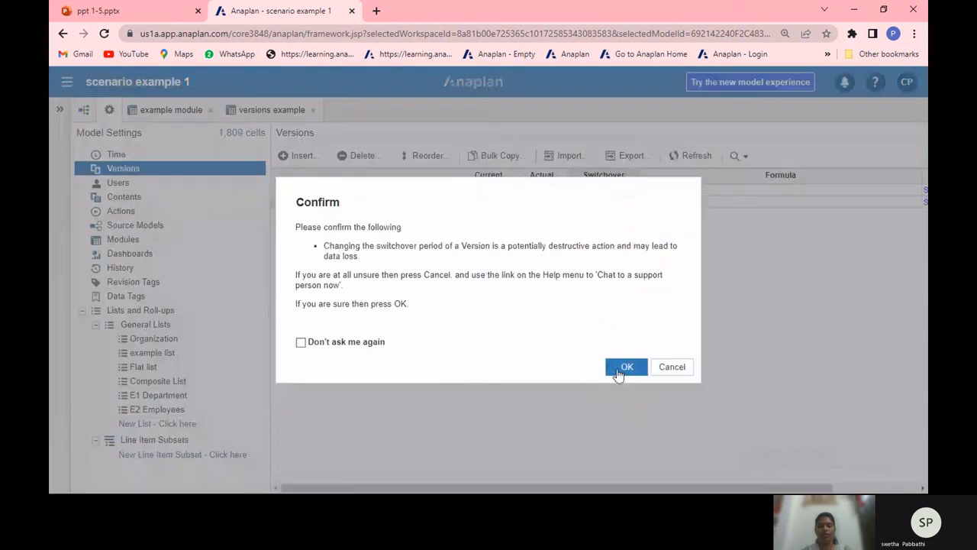
click(626, 367)
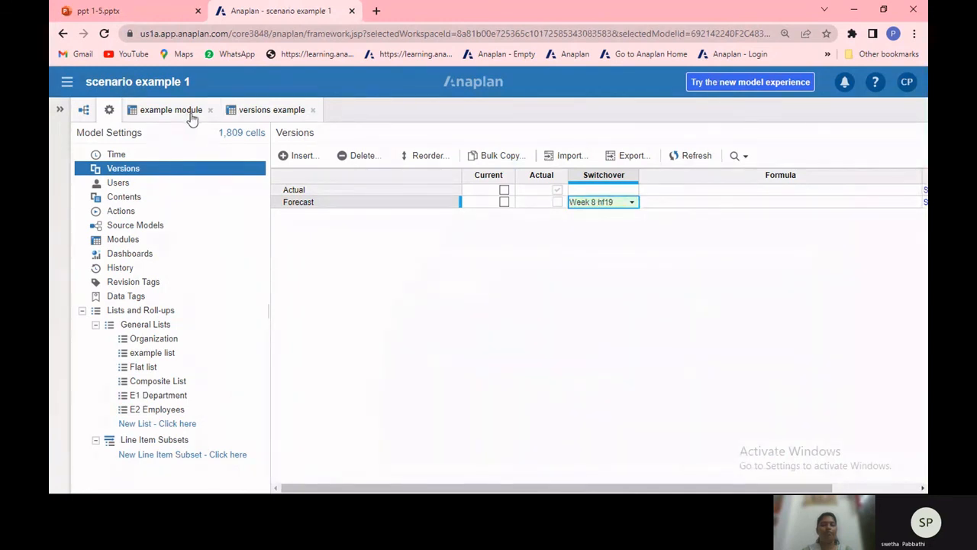
- Display the Forecast version in the versions example module and examine its weekly values around the switchover
click(261, 112)
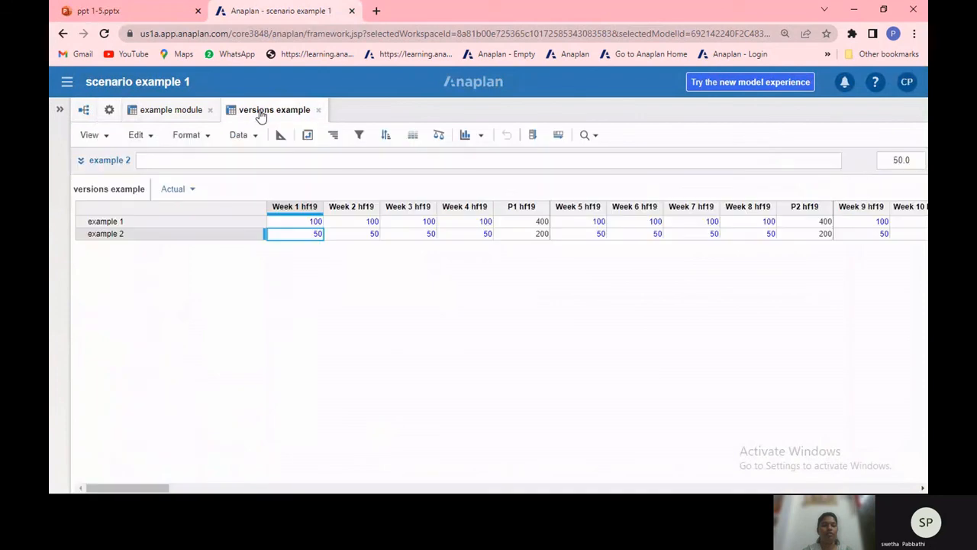
click(193, 191)
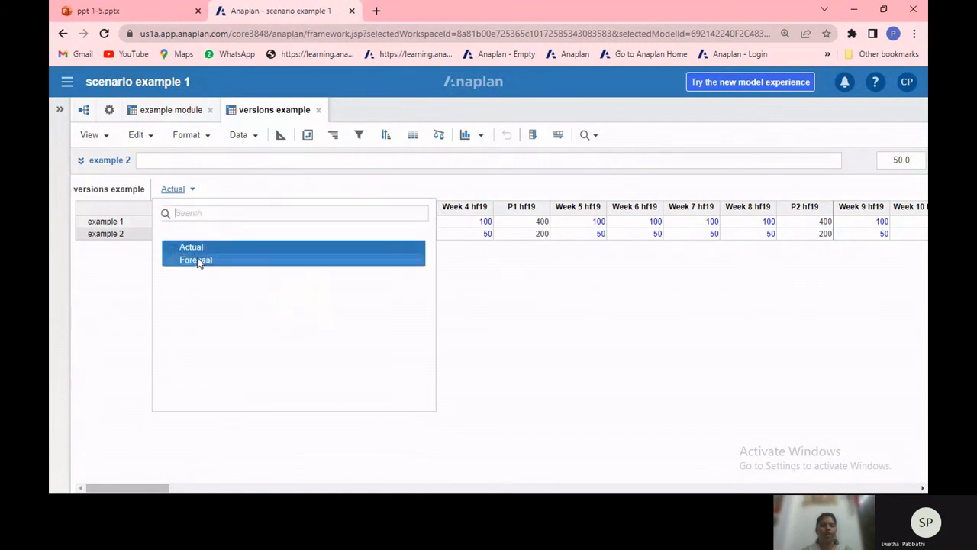
click(196, 261)
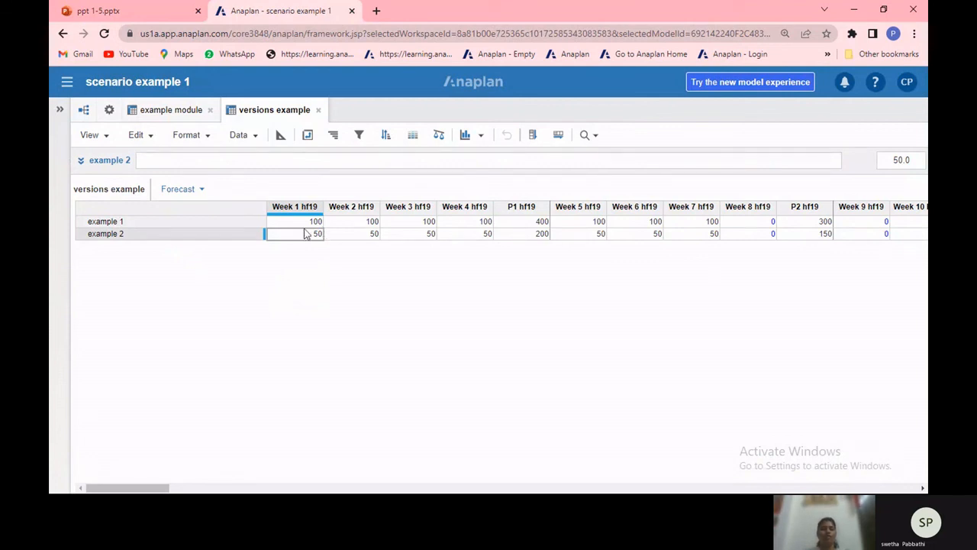
click(342, 221)
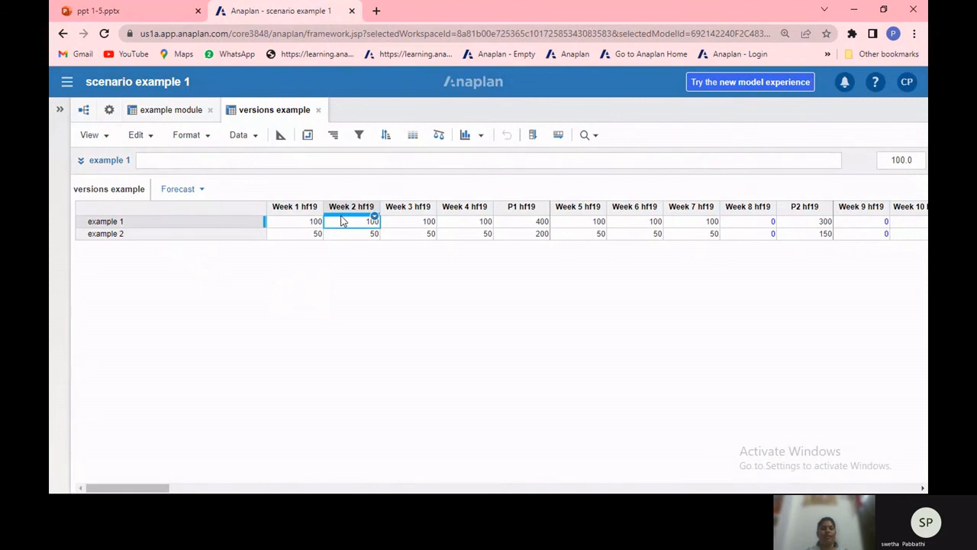
click(296, 220)
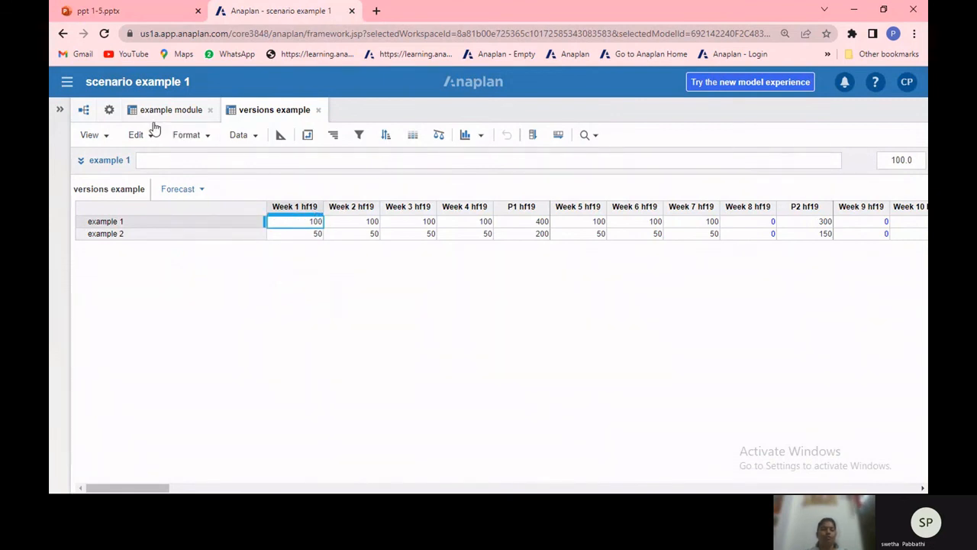
- Insert a new version named Budget at the end of the model's versions list
click(110, 110)
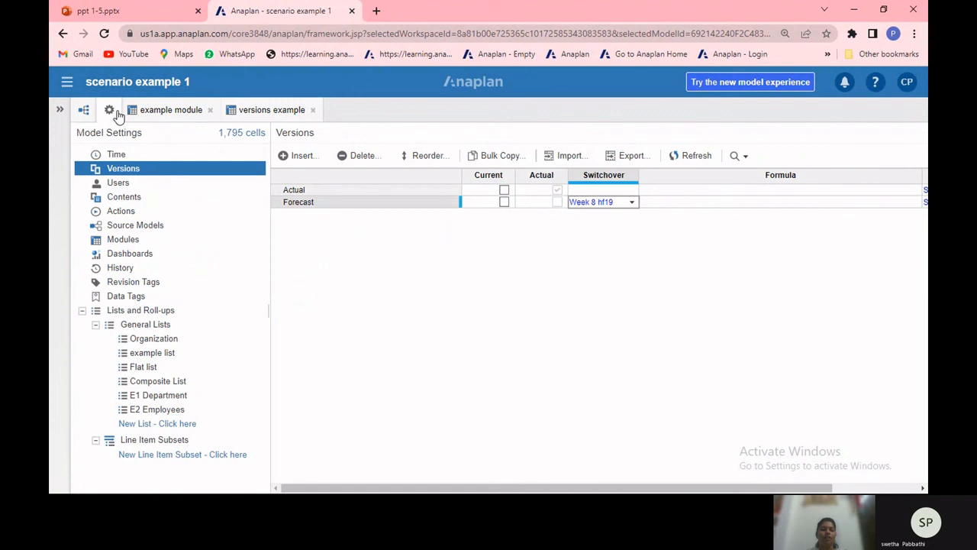
click(317, 157)
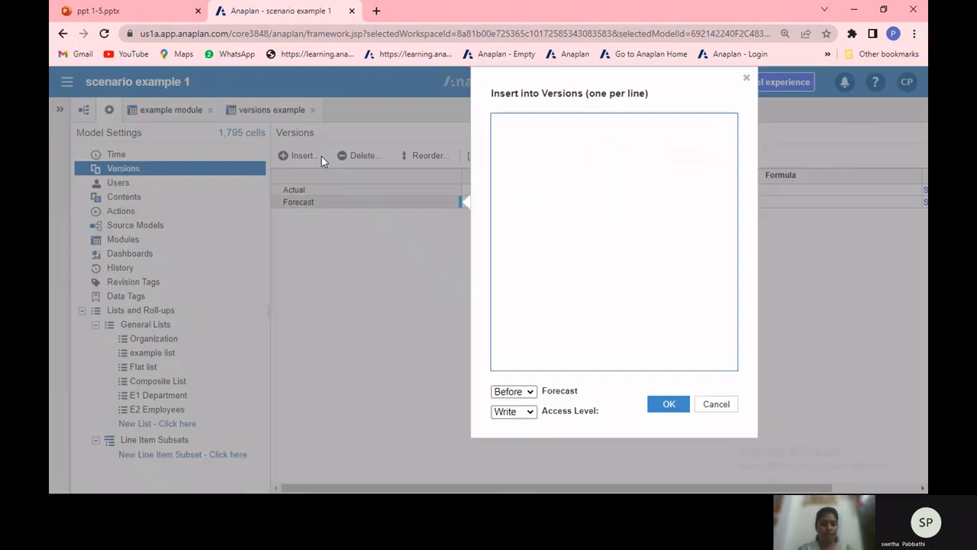
text(Bu)
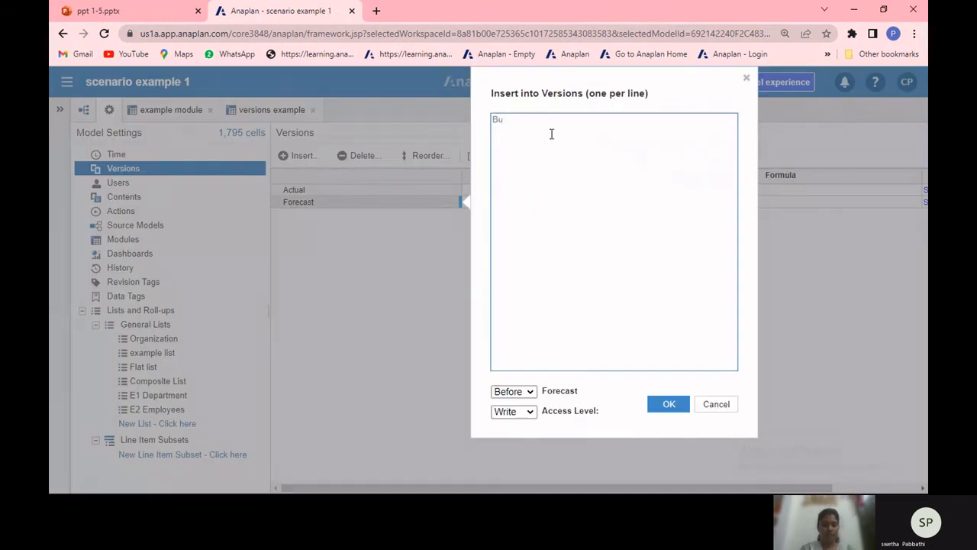
text(dget)
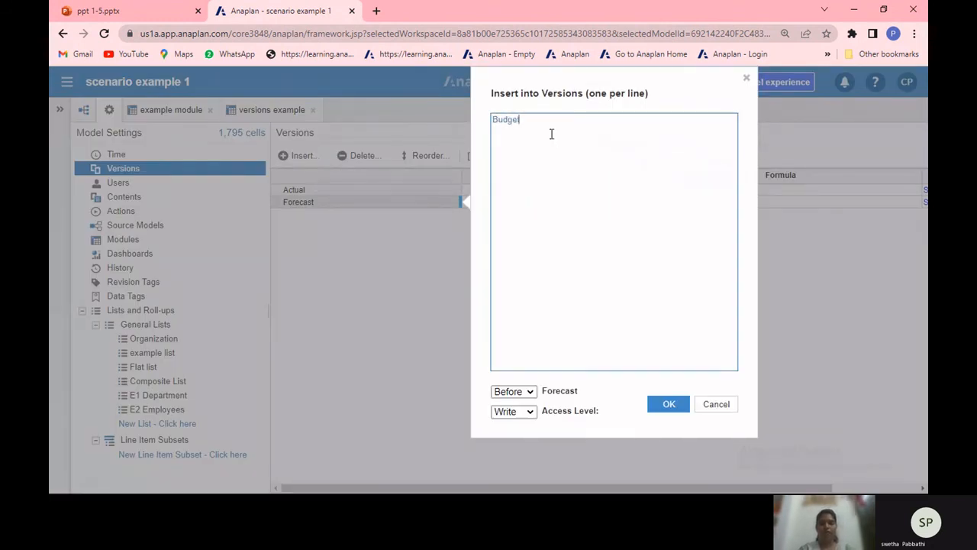
click(529, 393)
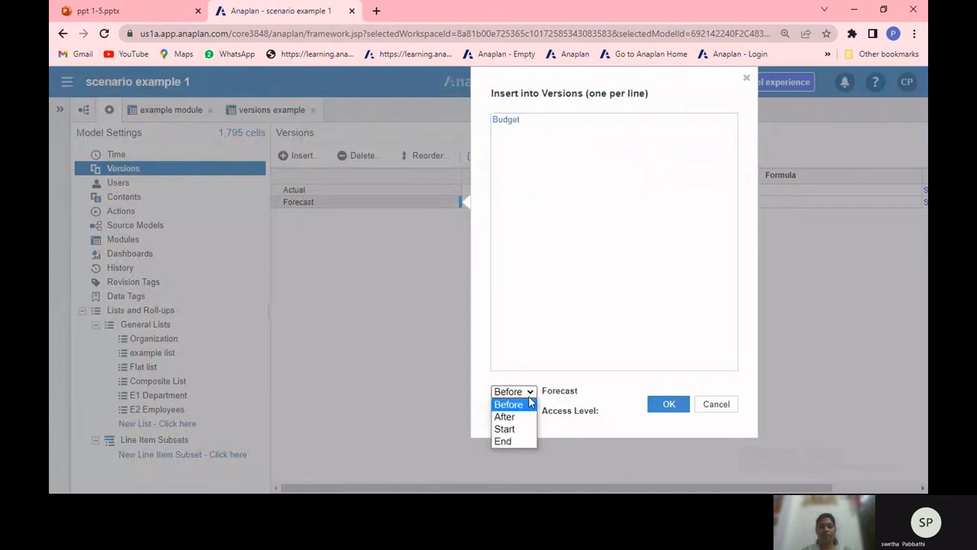
click(521, 443)
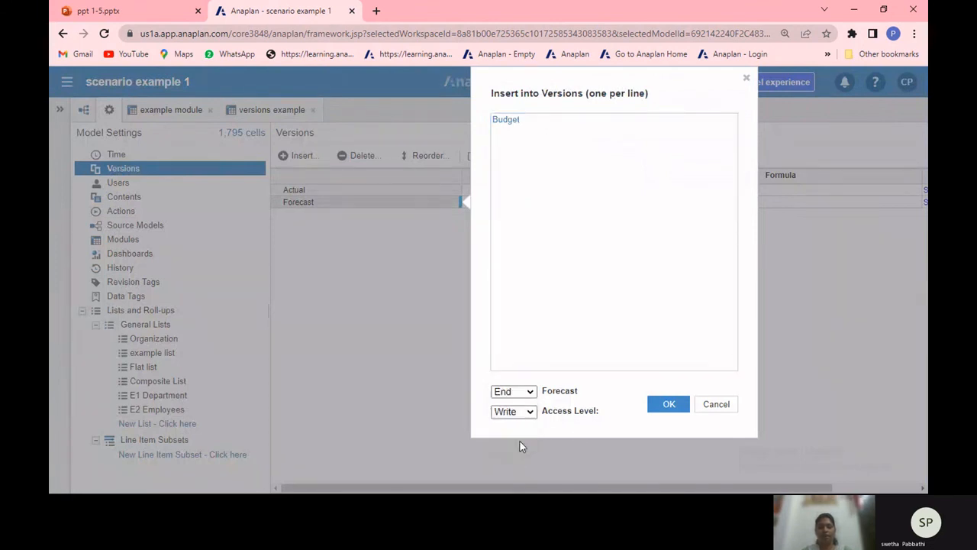
click(669, 405)
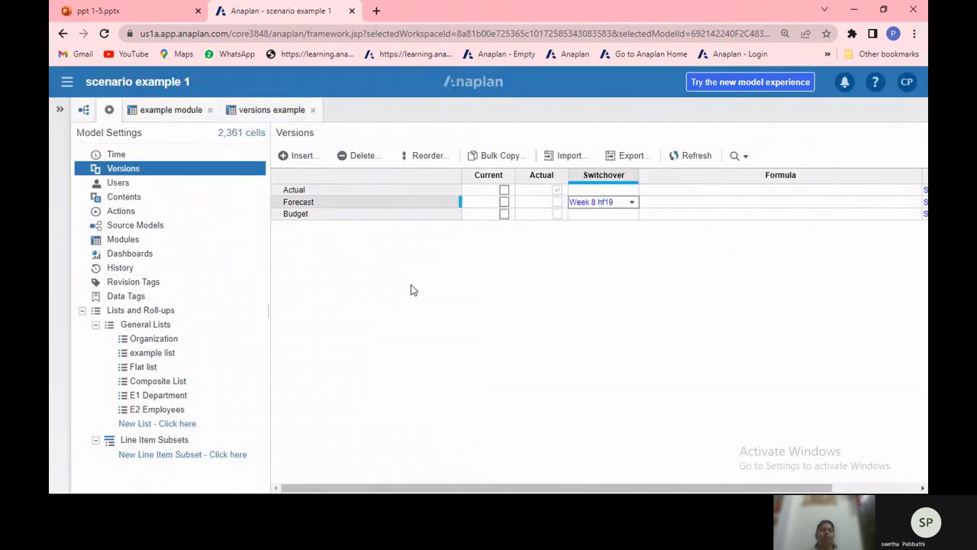
- Switch to the ppt 1-5 presentation in PowerPoint and show slide 20, "What is Model Schema?"
click(132, 11)
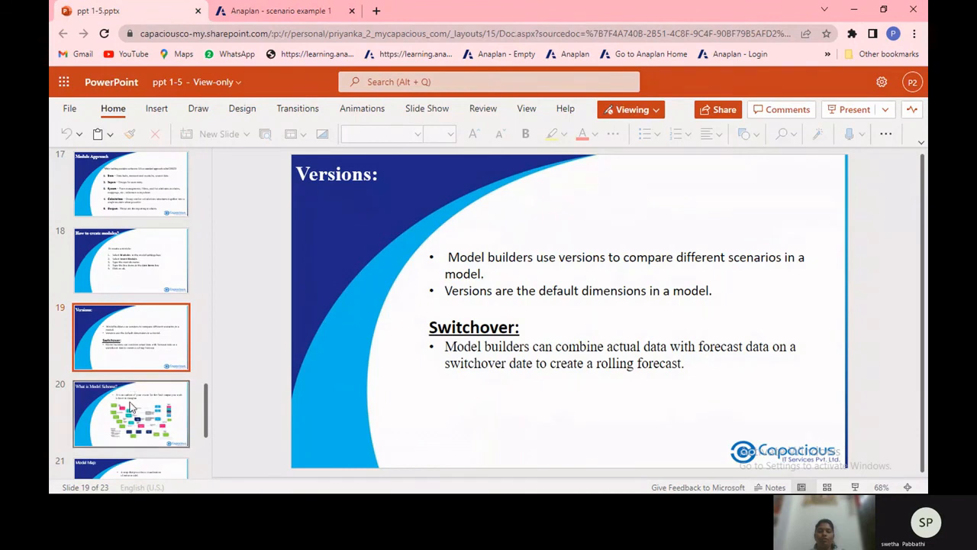
click(129, 408)
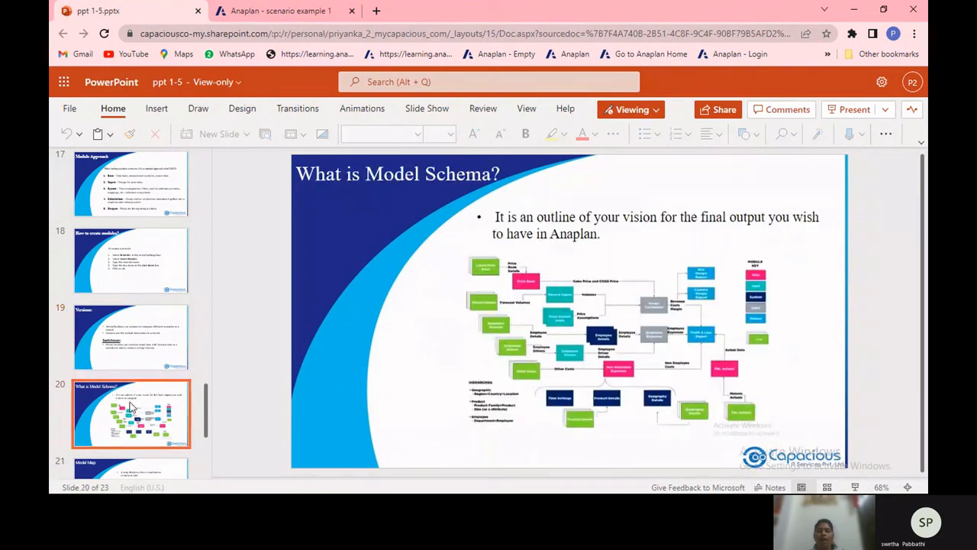